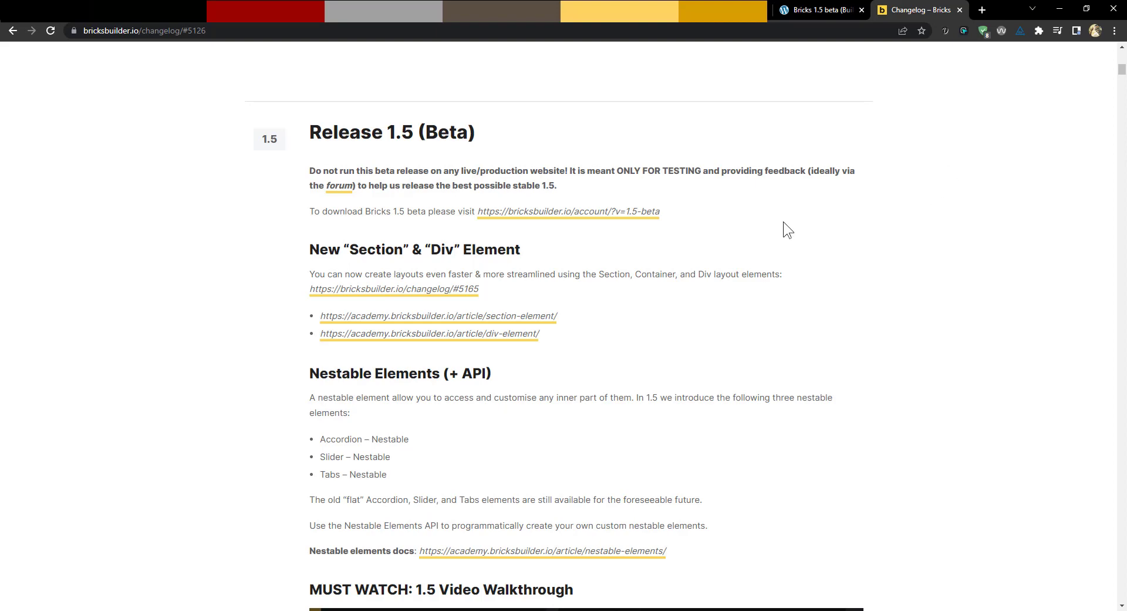
Examine the Release 1.5 (Beta) changelog's new elements and full change list, and return to the Bricks 1.5 beta builder page.
{"action": "scroll", "coordinate": [756, 229], "scroll_direction": "down", "scroll_amount": 15}
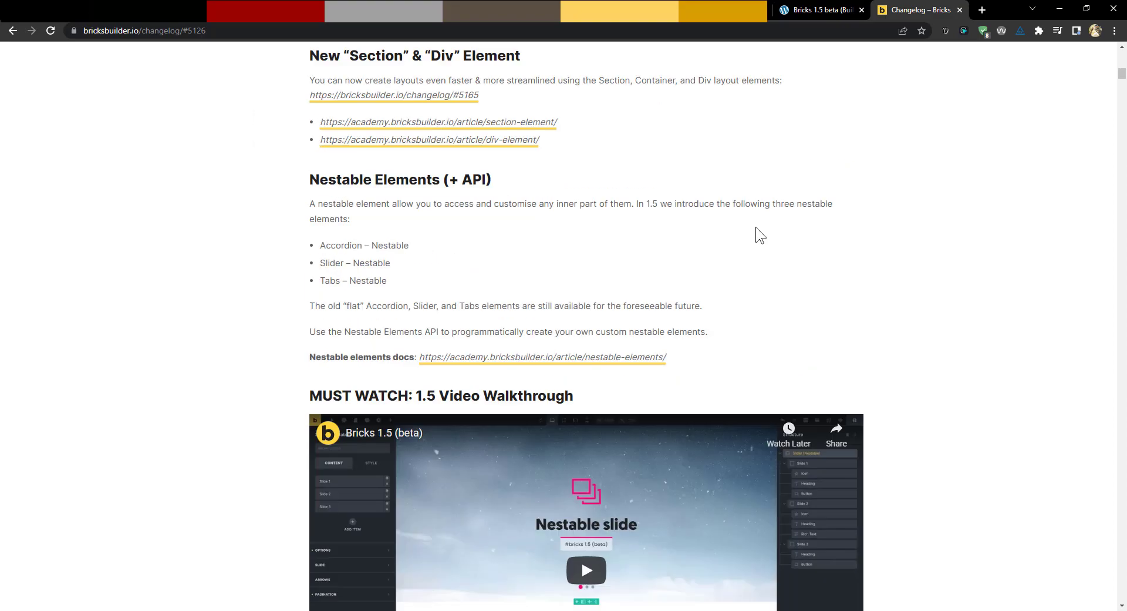
{"action": "scroll", "coordinate": [423, 265], "scroll_direction": "down", "scroll_amount": 5}
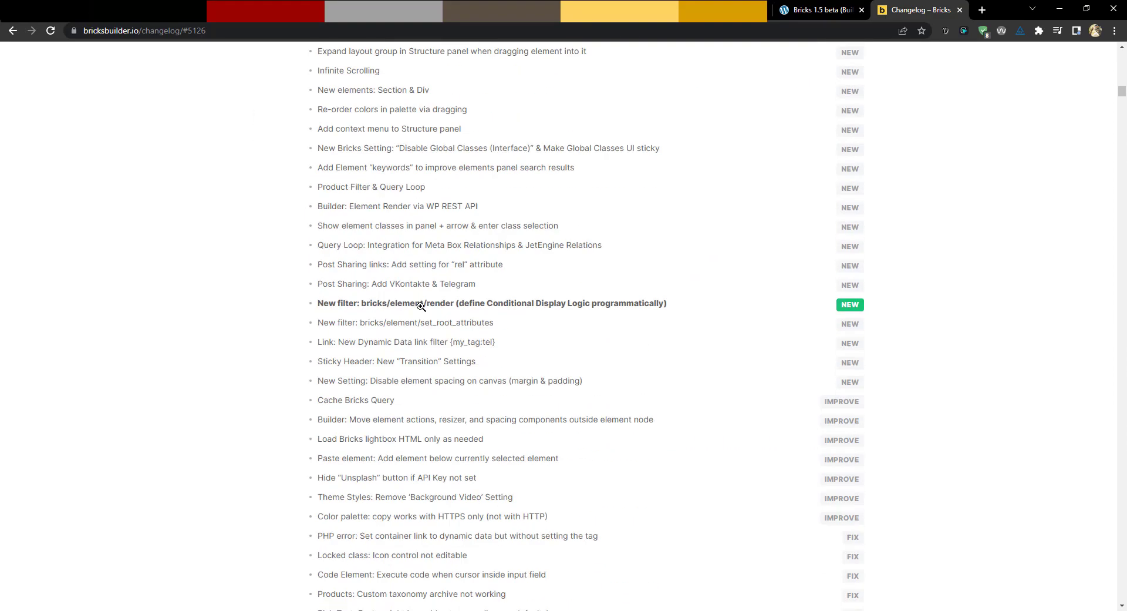
{"action": "scroll", "coordinate": [594, 301], "scroll_direction": "up", "scroll_amount": 5}
{"action": "scroll", "coordinate": [594, 300], "scroll_direction": "up", "scroll_amount": 15}
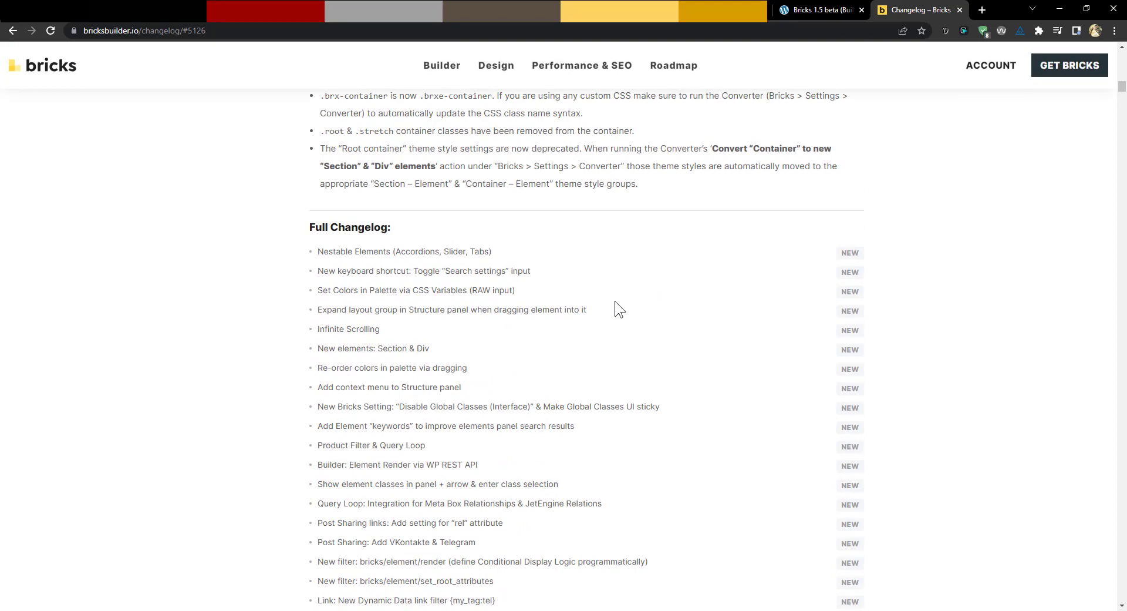
{"action": "scroll", "coordinate": [664, 296], "scroll_direction": "up", "scroll_amount": 2}
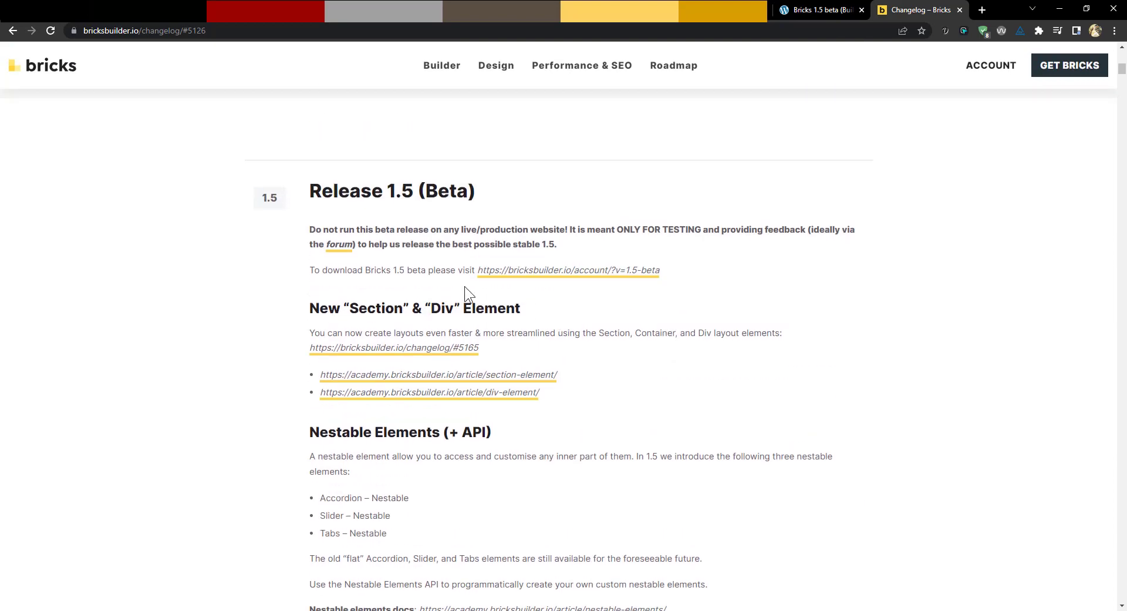
{"action": "scroll", "coordinate": [464, 287], "scroll_direction": "down", "scroll_amount": 3}
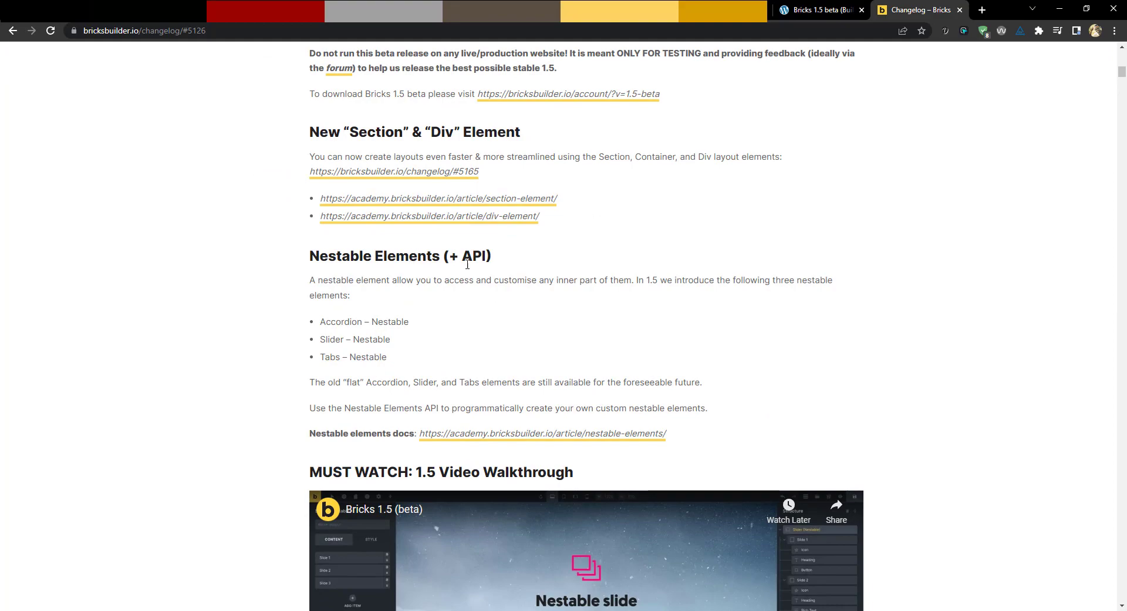
{"action": "scroll", "coordinate": [546, 295], "scroll_direction": "down", "scroll_amount": 10}
{"action": "scroll", "coordinate": [452, 327], "scroll_direction": "down", "scroll_amount": 4}
{"action": "scroll", "coordinate": [699, 297], "scroll_direction": "up", "scroll_amount": 13}
{"action": "scroll", "coordinate": [799, 291], "scroll_direction": "up", "scroll_amount": 3}
{"action": "key", "text": "ctrl+shift+Tab"}
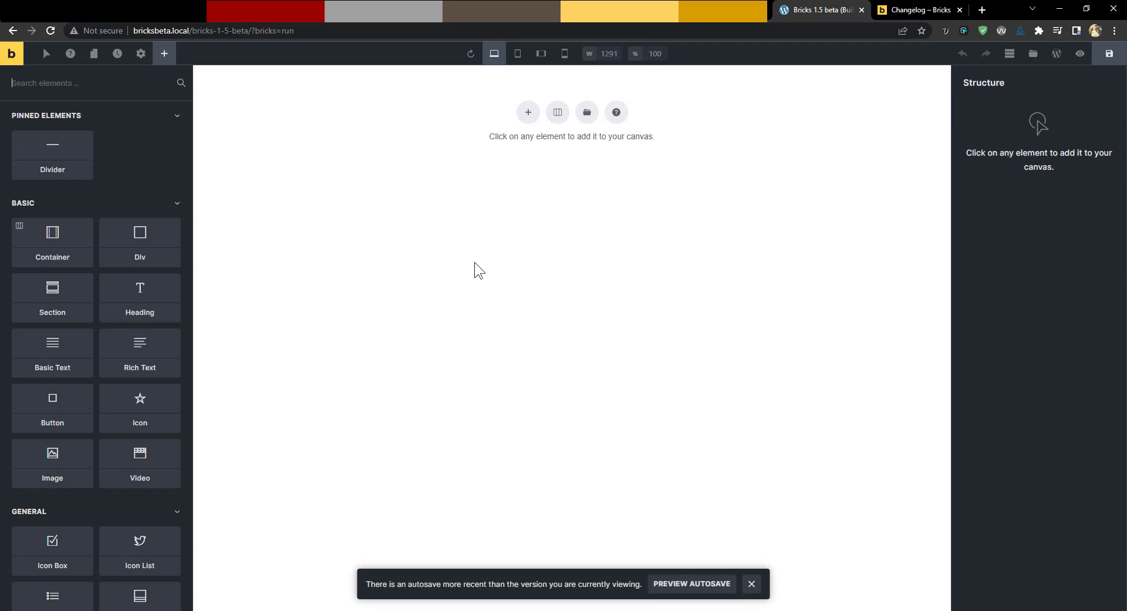
Add a trial Section to the empty canvas, view its settings and its Container's, and delete the Section.
{"action": "left_click", "coordinate": [55, 304]}
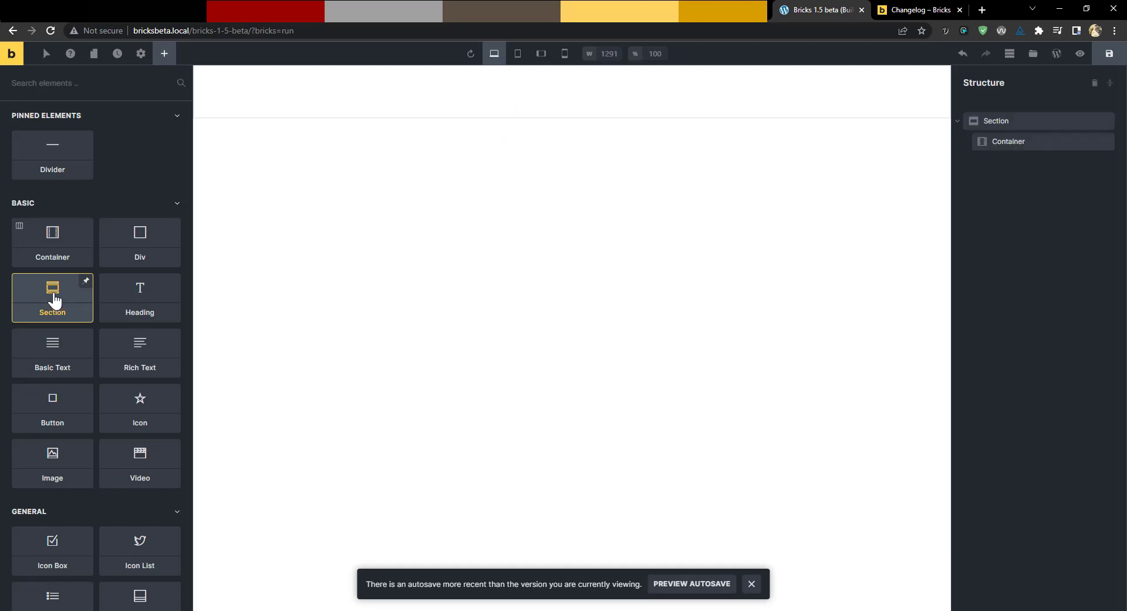
{"action": "left_click", "coordinate": [993, 116]}
{"action": "left_click", "coordinate": [999, 142]}
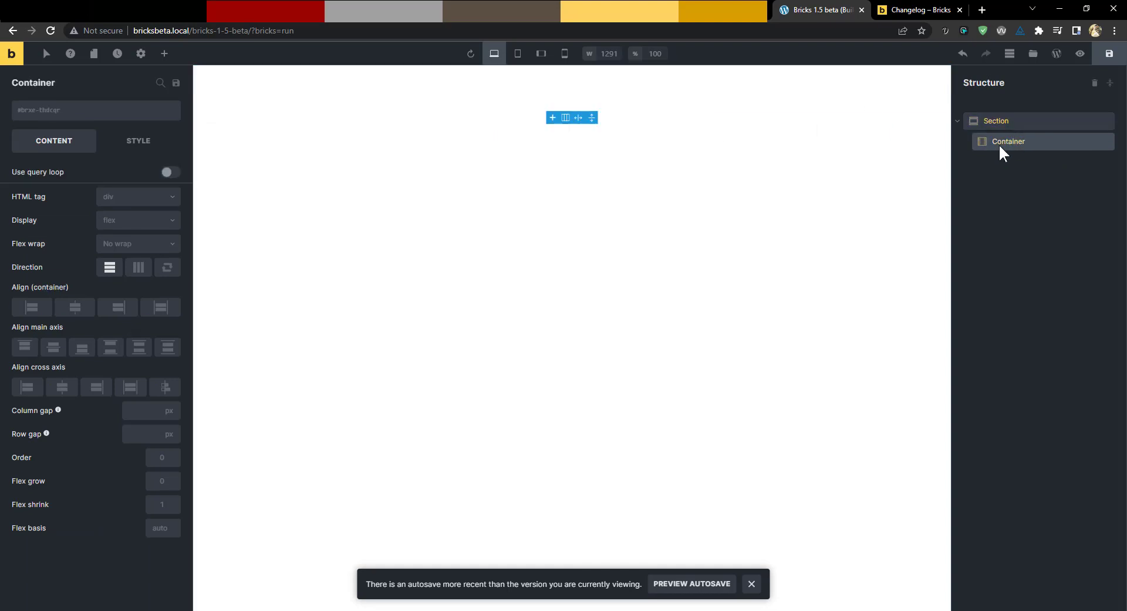
{"action": "left_click", "coordinate": [986, 125]}
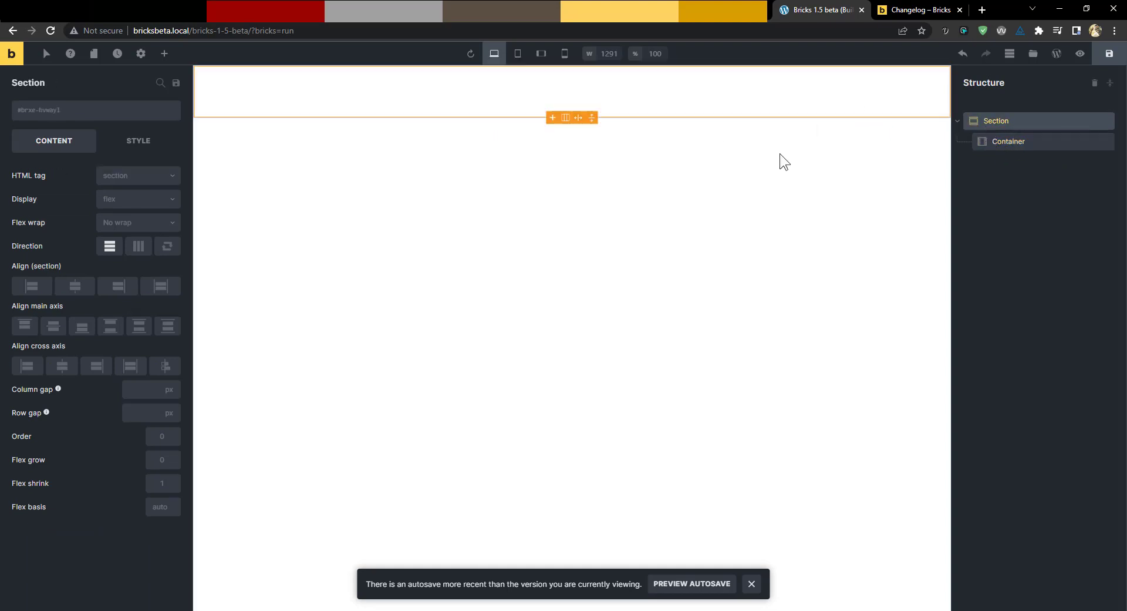
{"action": "left_click", "coordinate": [592, 172]}
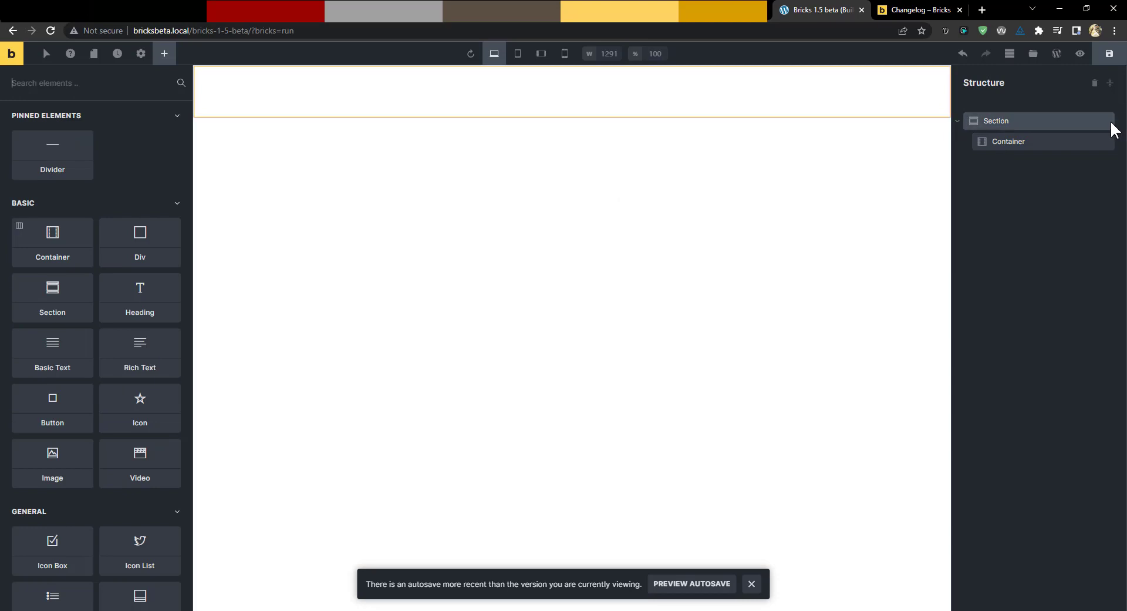
{"action": "left_click", "coordinate": [1095, 84]}
{"action": "left_click", "coordinate": [1095, 84]}
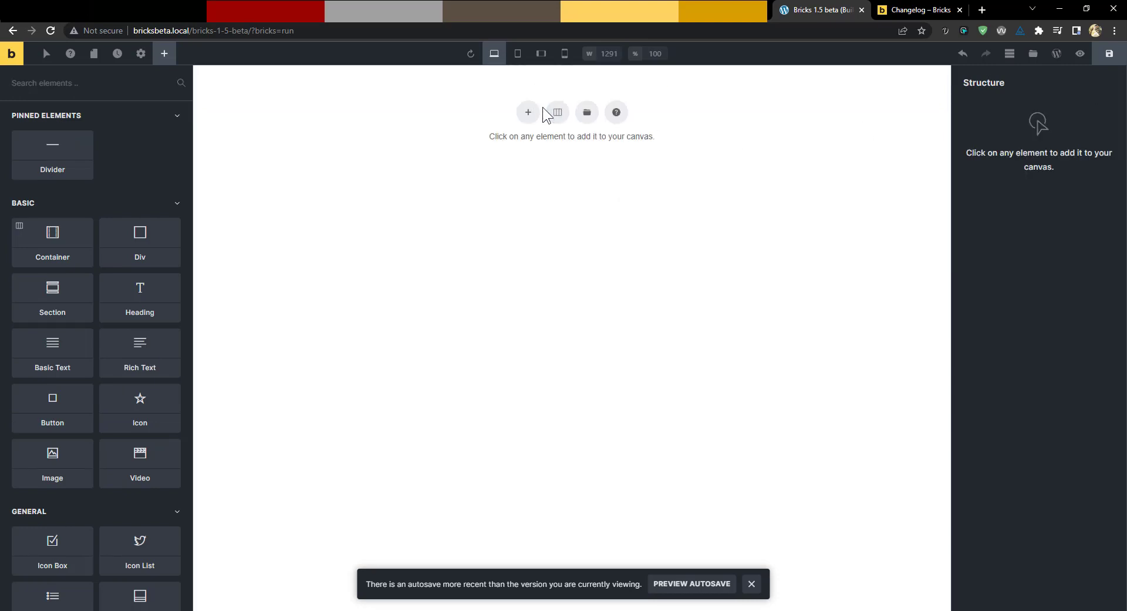
View the layout presets without choosing one, and add a Section element to the empty canvas.
{"action": "left_click", "coordinate": [558, 112]}
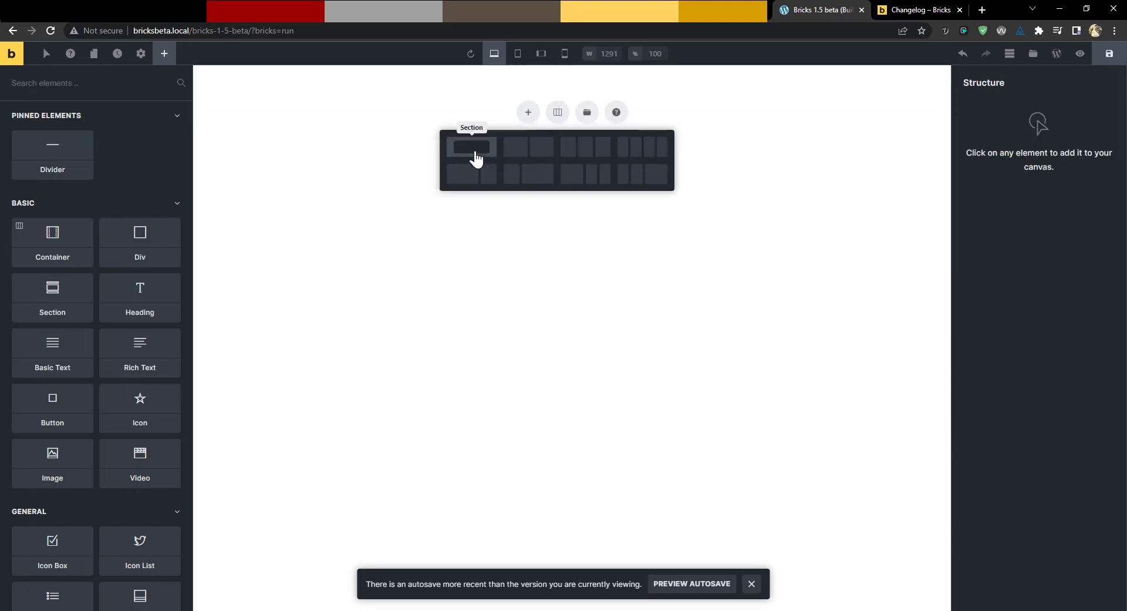
{"action": "left_click", "coordinate": [591, 276]}
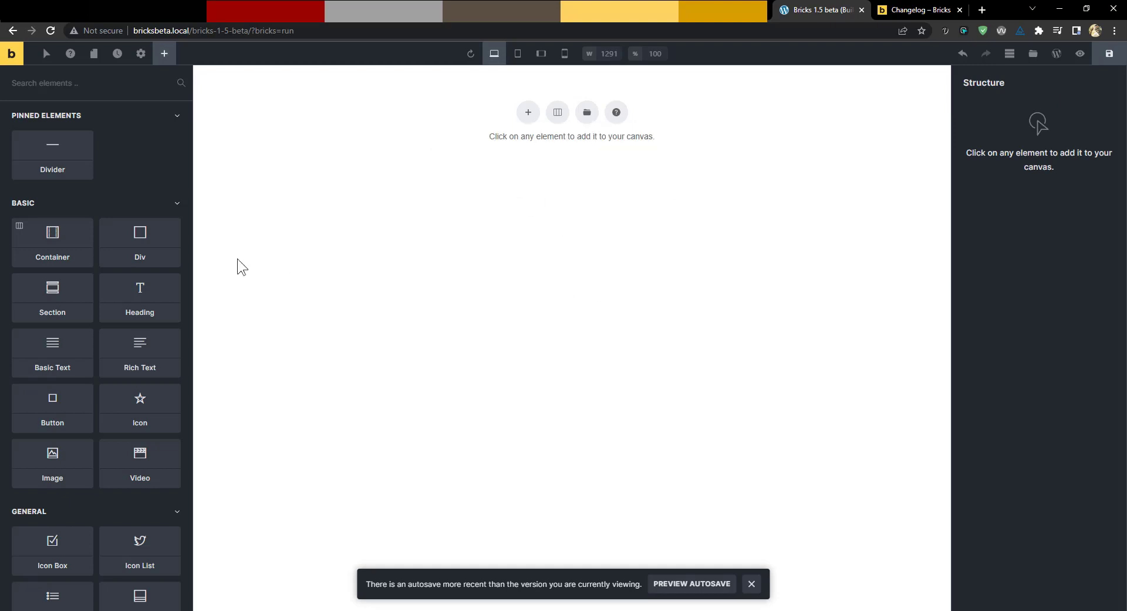
{"action": "left_click", "coordinate": [56, 305]}
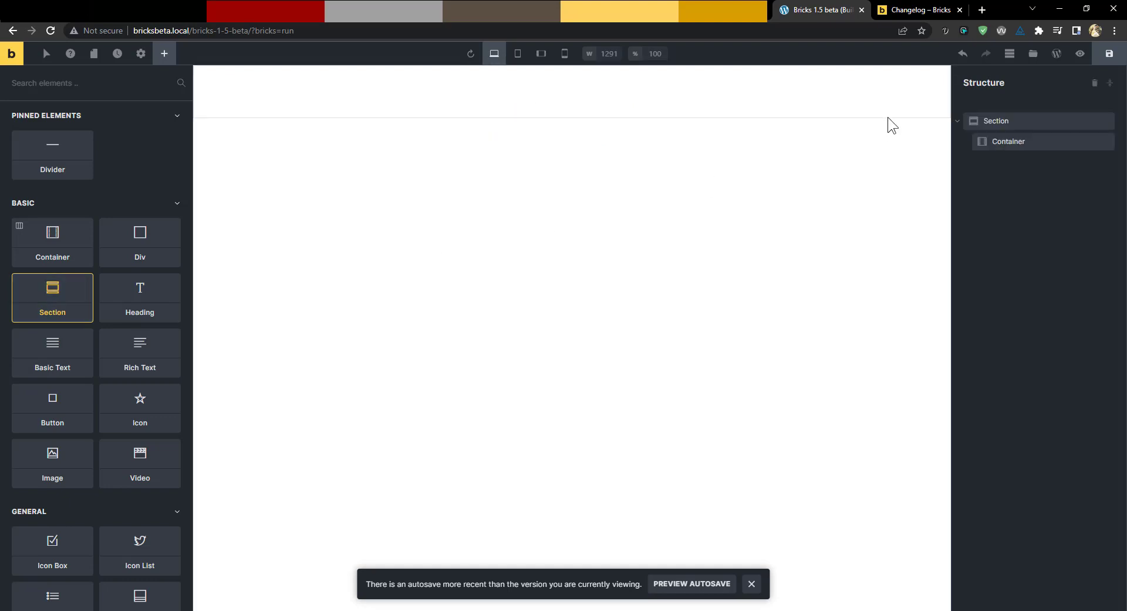
Compare the content settings of the Section with those of its nested Container.
{"action": "left_click", "coordinate": [1006, 120]}
{"action": "left_click", "coordinate": [1006, 141]}
{"action": "left_click", "coordinate": [1004, 122]}
{"action": "left_click", "coordinate": [998, 138]}
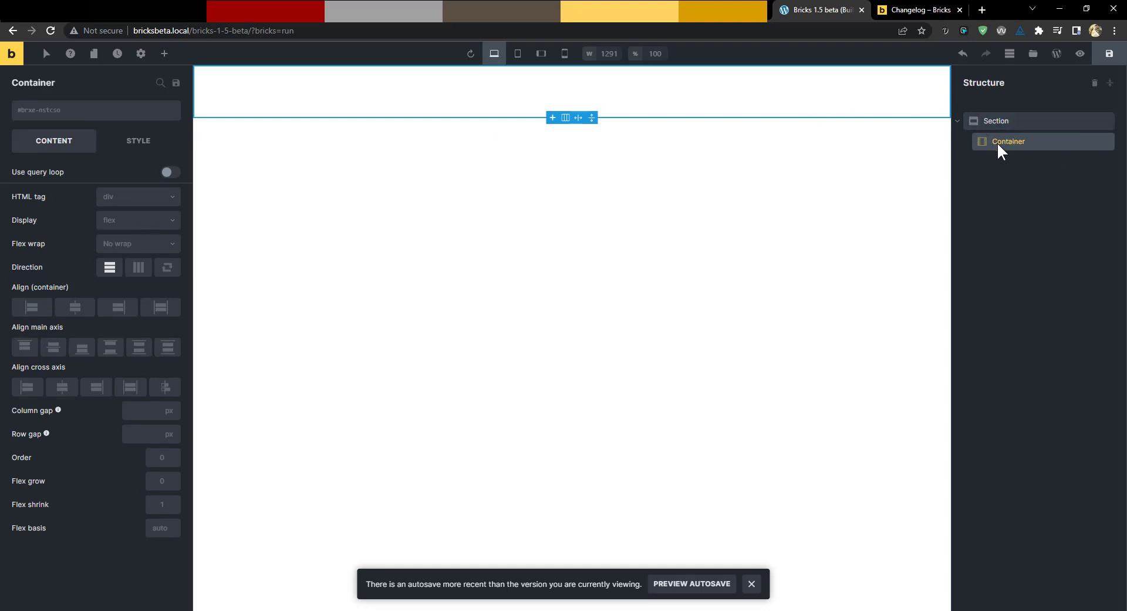
{"action": "left_click", "coordinate": [1003, 121]}
{"action": "left_click", "coordinate": [1006, 140]}
{"action": "left_click", "coordinate": [1009, 120]}
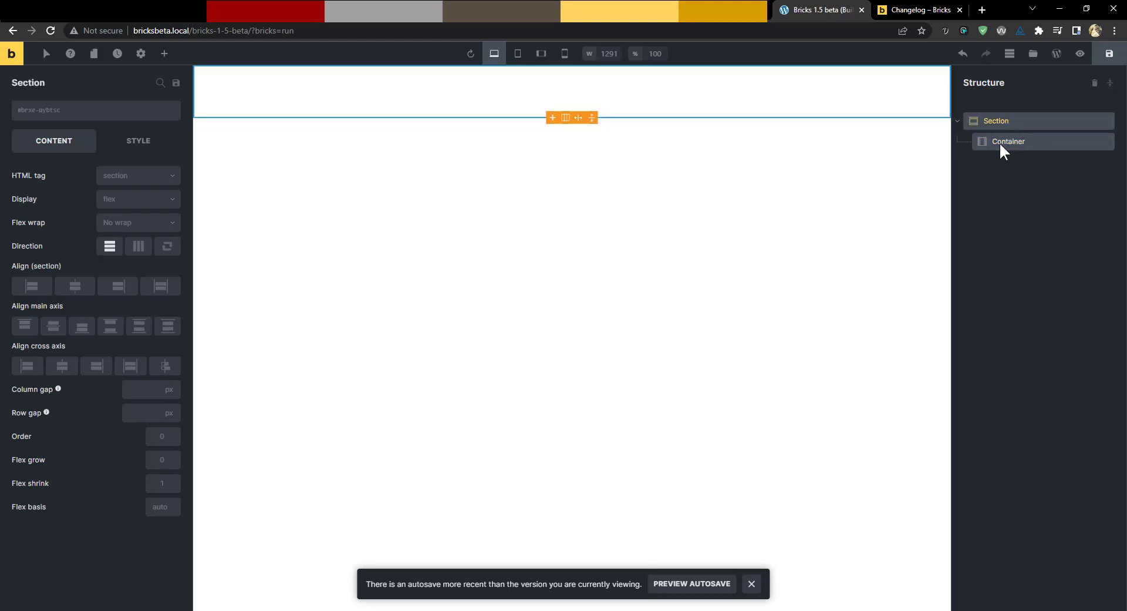
{"action": "left_click", "coordinate": [999, 142]}
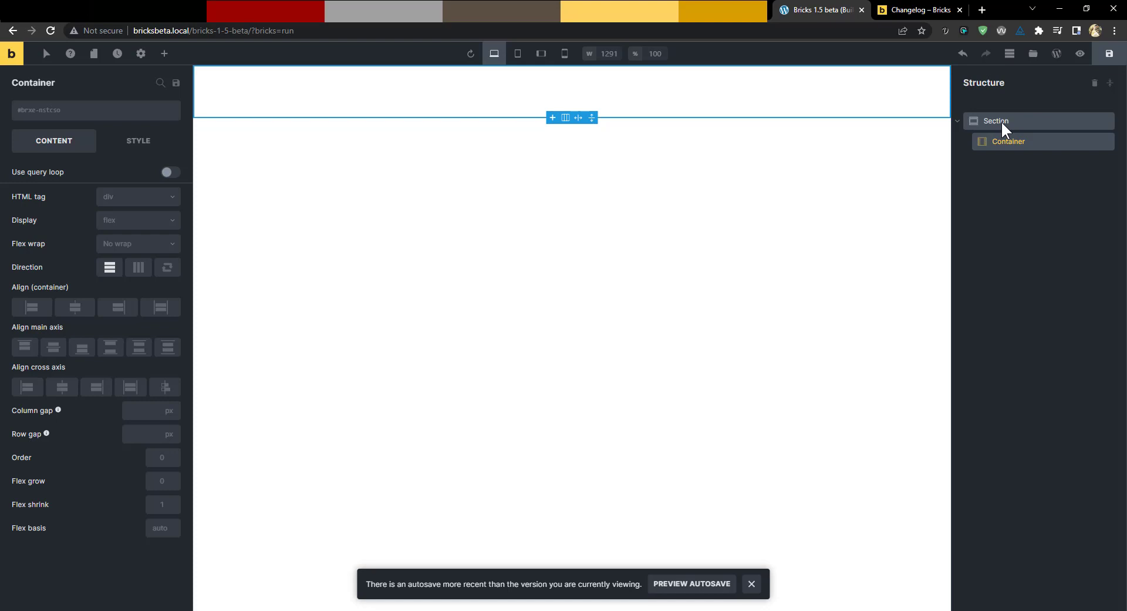
{"action": "left_click", "coordinate": [1002, 121]}
{"action": "left_click", "coordinate": [1002, 144]}
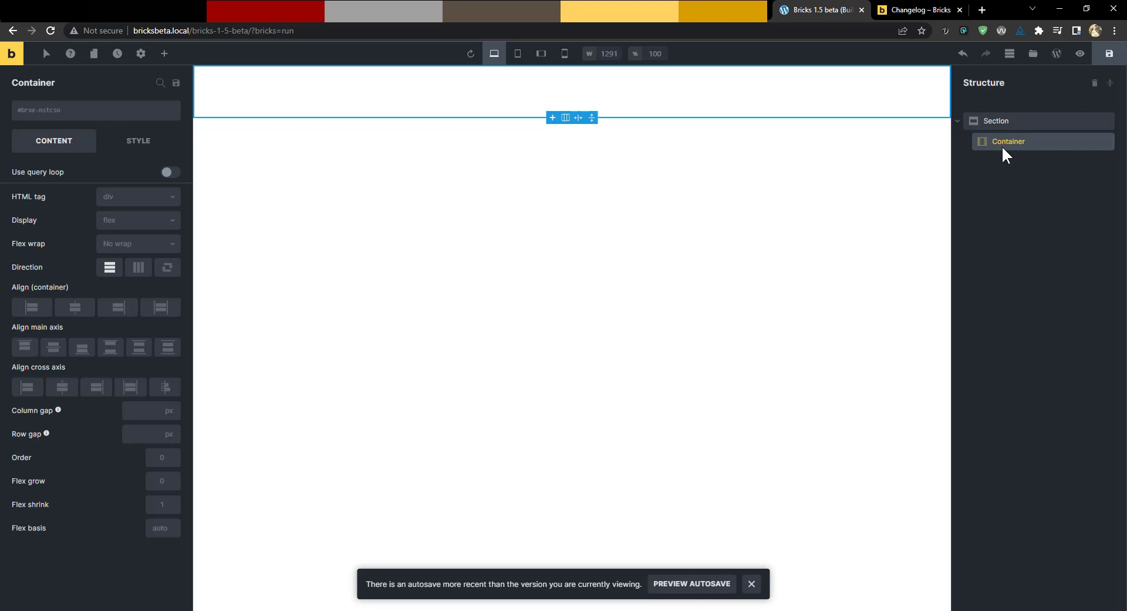
{"action": "left_click", "coordinate": [999, 123]}
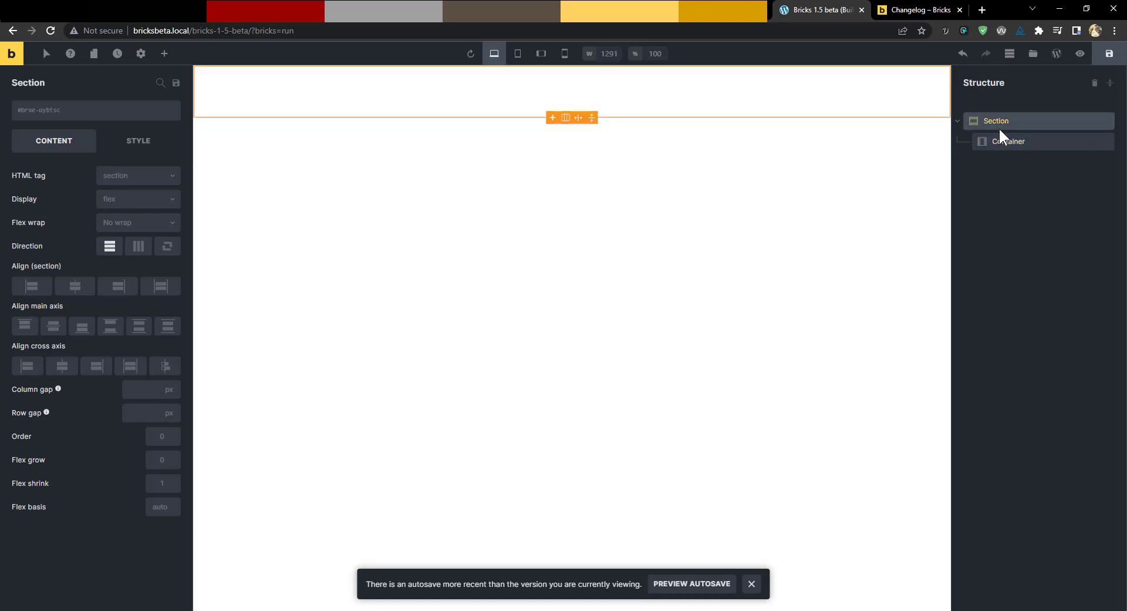
{"action": "left_click", "coordinate": [1002, 144]}
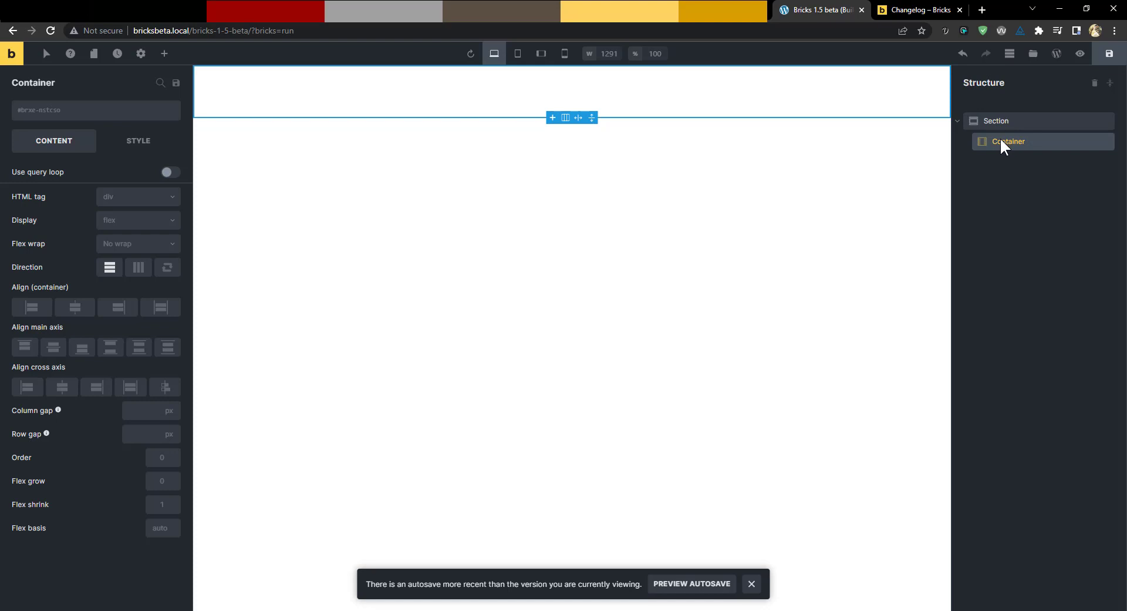
{"action": "left_click", "coordinate": [999, 121]}
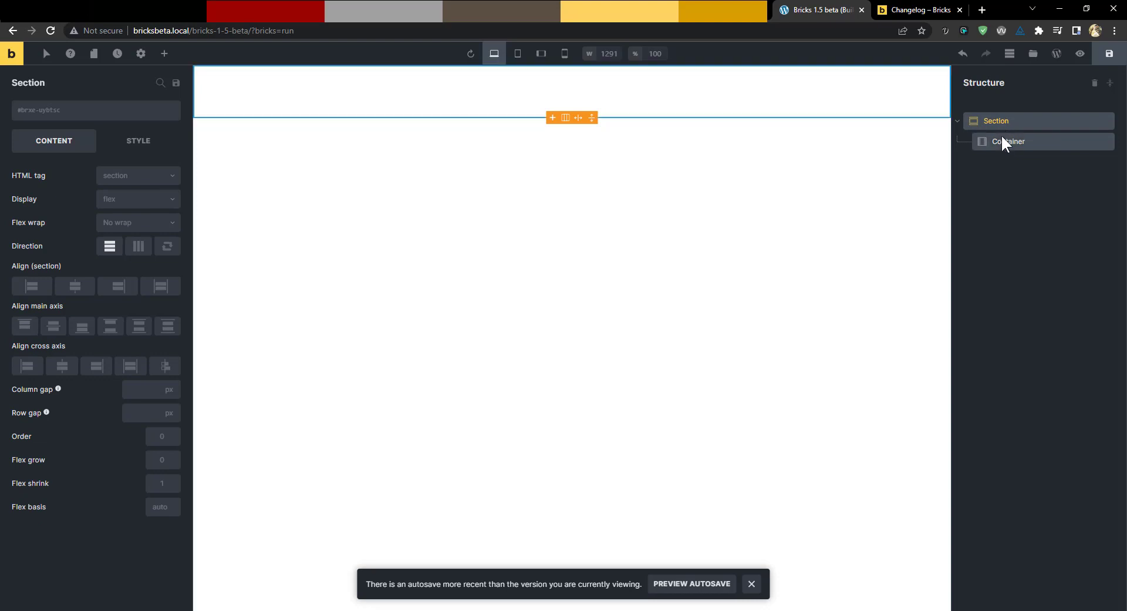
{"action": "left_click", "coordinate": [1001, 141]}
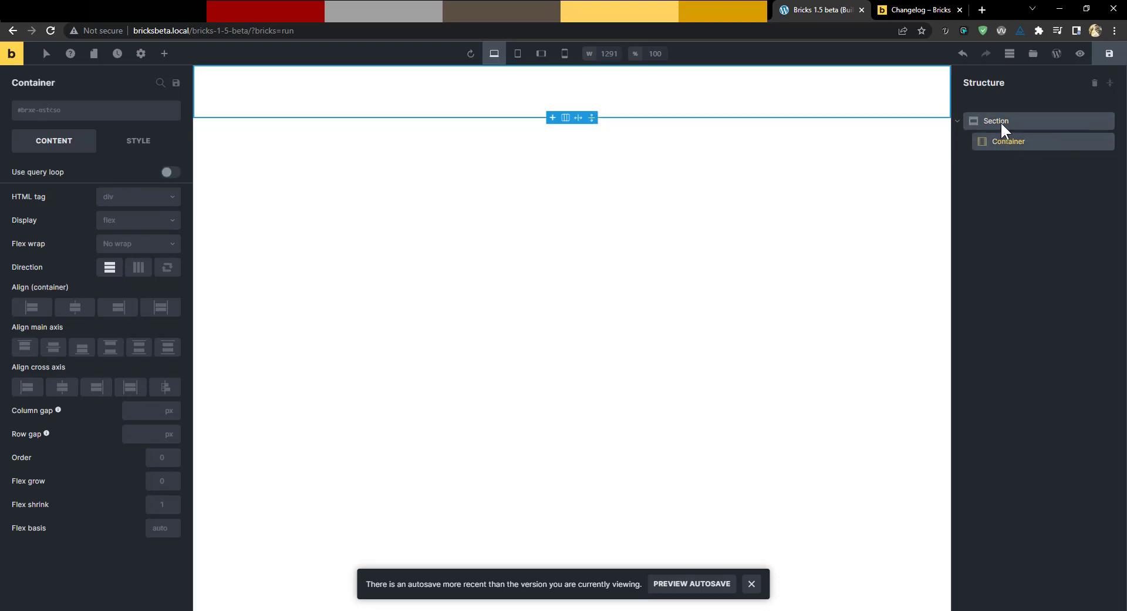
{"action": "left_click", "coordinate": [1001, 121]}
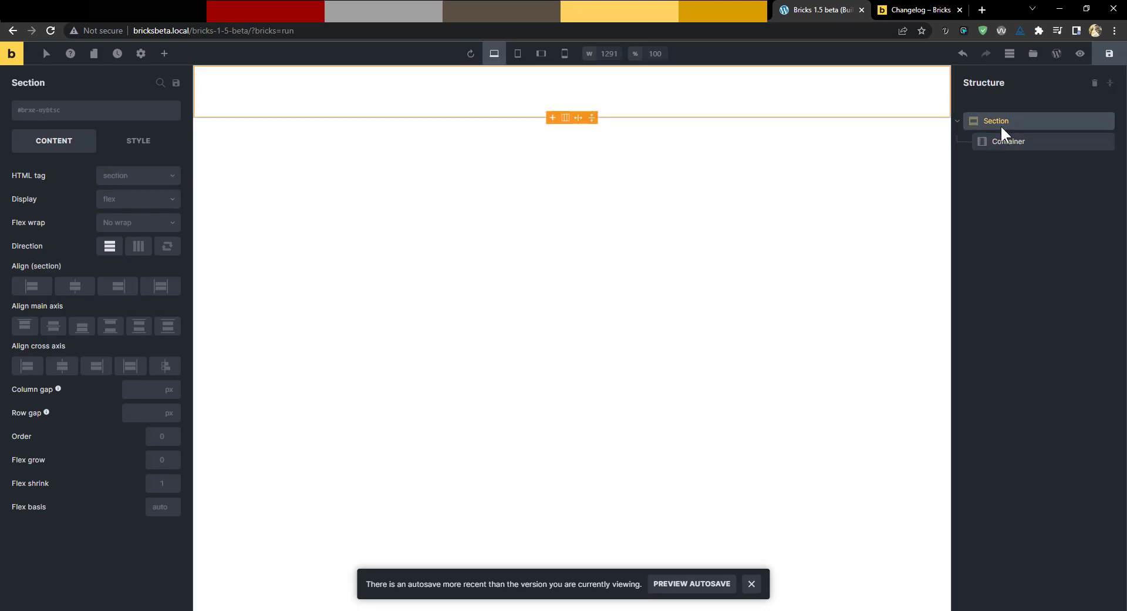
Add a Div element inside the Section's Container.
{"action": "left_click", "coordinate": [1000, 137]}
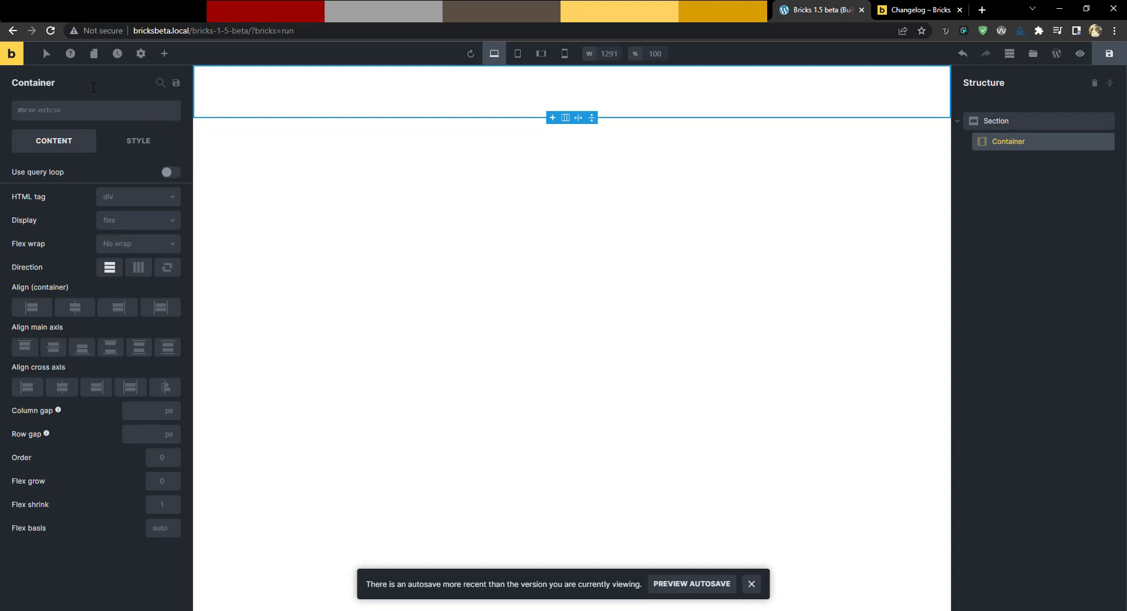
{"action": "left_click", "coordinate": [164, 54]}
{"action": "left_click", "coordinate": [120, 260]}
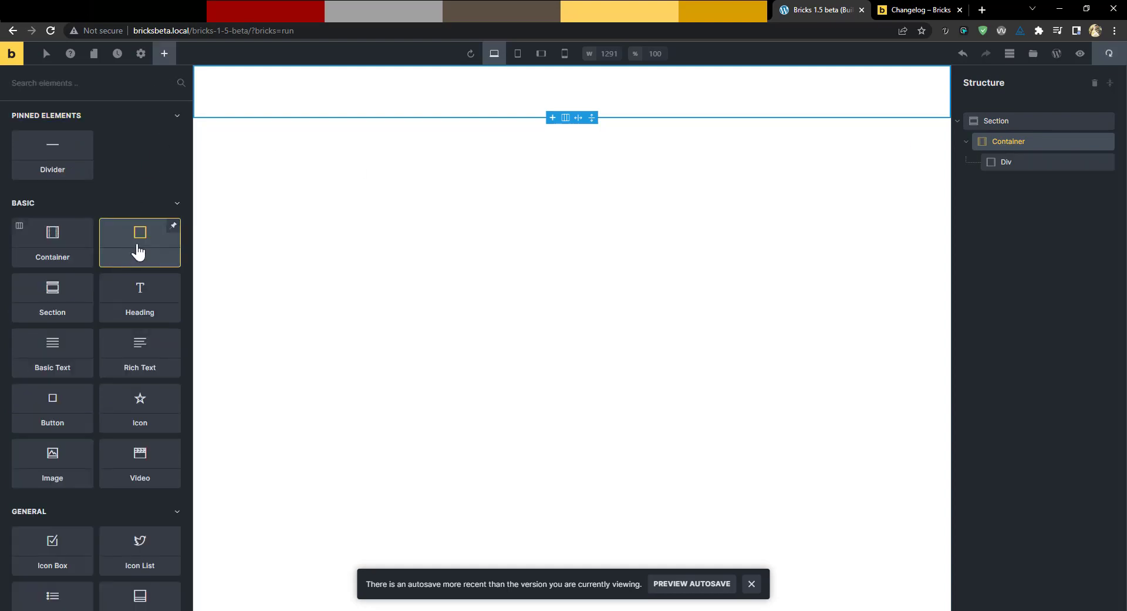
Compare the content settings of the nested Div with those of its parent Container and the Section.
{"action": "left_click", "coordinate": [1021, 158]}
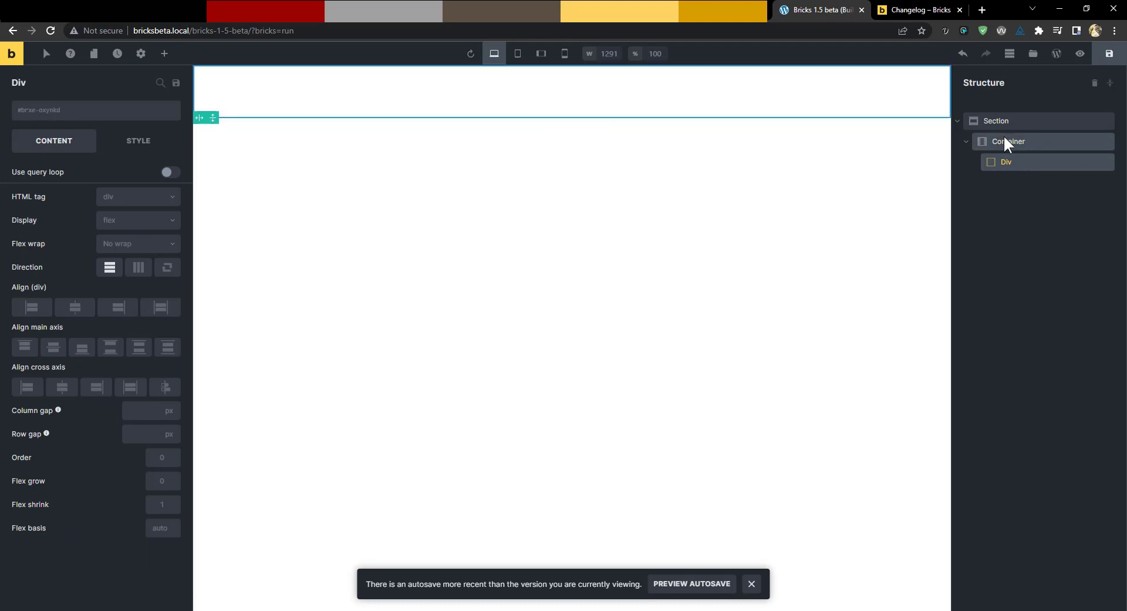
{"action": "left_click", "coordinate": [1003, 135]}
{"action": "left_click", "coordinate": [1013, 164]}
{"action": "left_click", "coordinate": [1008, 143]}
{"action": "left_click", "coordinate": [1006, 158]}
{"action": "left_click", "coordinate": [1007, 142]}
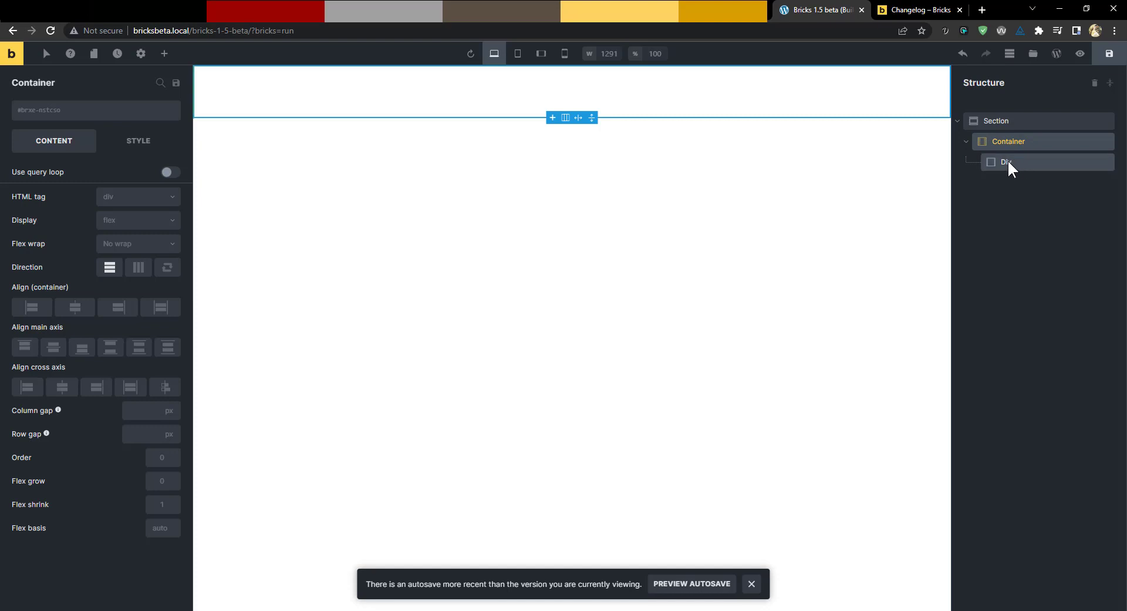
{"action": "left_click", "coordinate": [1002, 162]}
{"action": "left_click", "coordinate": [1003, 144]}
{"action": "left_click", "coordinate": [1009, 163]}
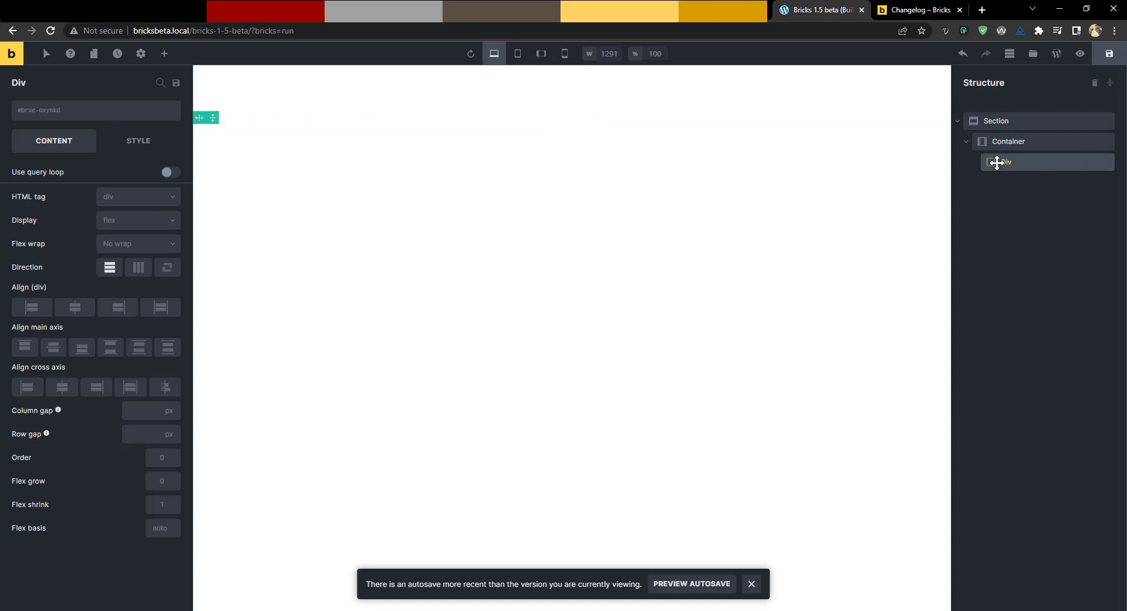
{"action": "left_click", "coordinate": [999, 142]}
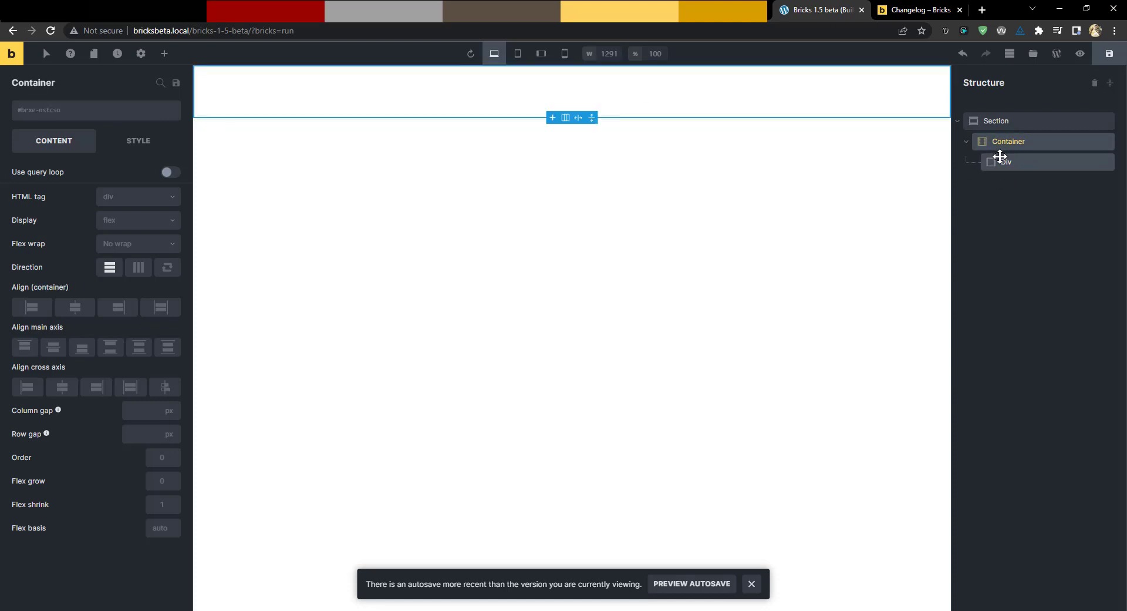
{"action": "left_click", "coordinate": [999, 159]}
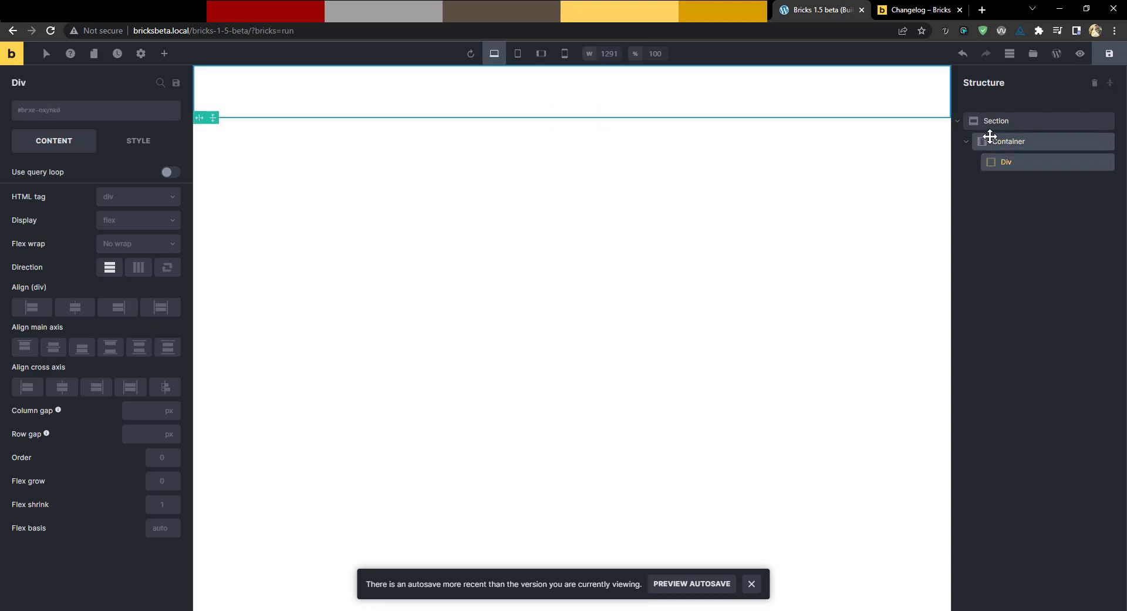
{"action": "left_click", "coordinate": [999, 120]}
{"action": "left_click", "coordinate": [1004, 164]}
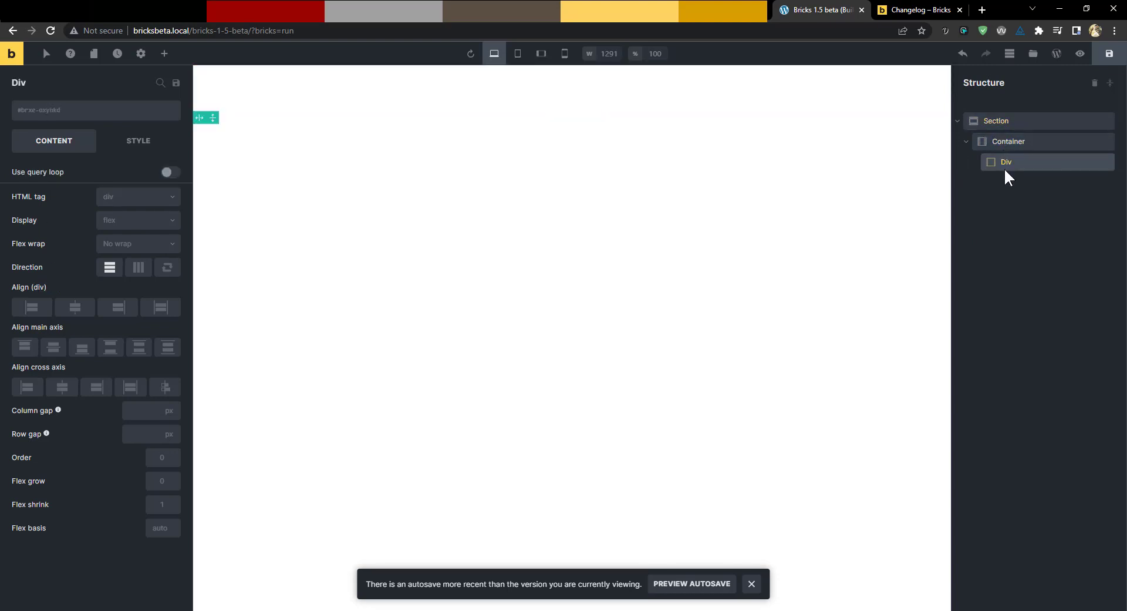
{"action": "left_click", "coordinate": [998, 117]}
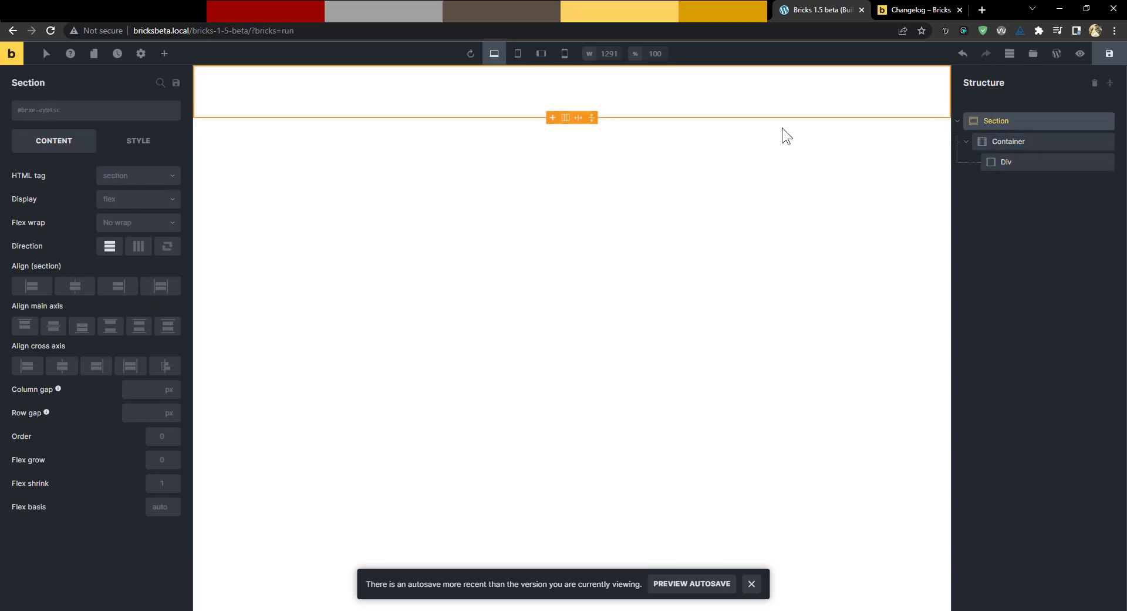
Examine the Insert, Wrap and Convert options available for the Container and the nested Div.
{"action": "right_click", "coordinate": [832, 87]}
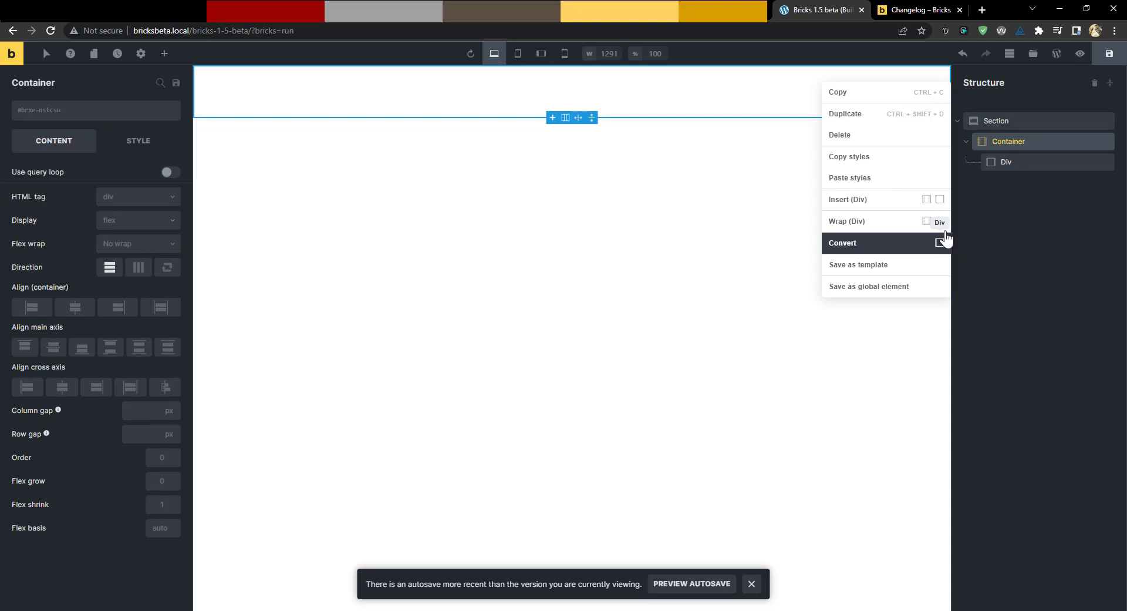
{"action": "left_click", "coordinate": [1011, 166]}
{"action": "right_click", "coordinate": [1014, 169]}
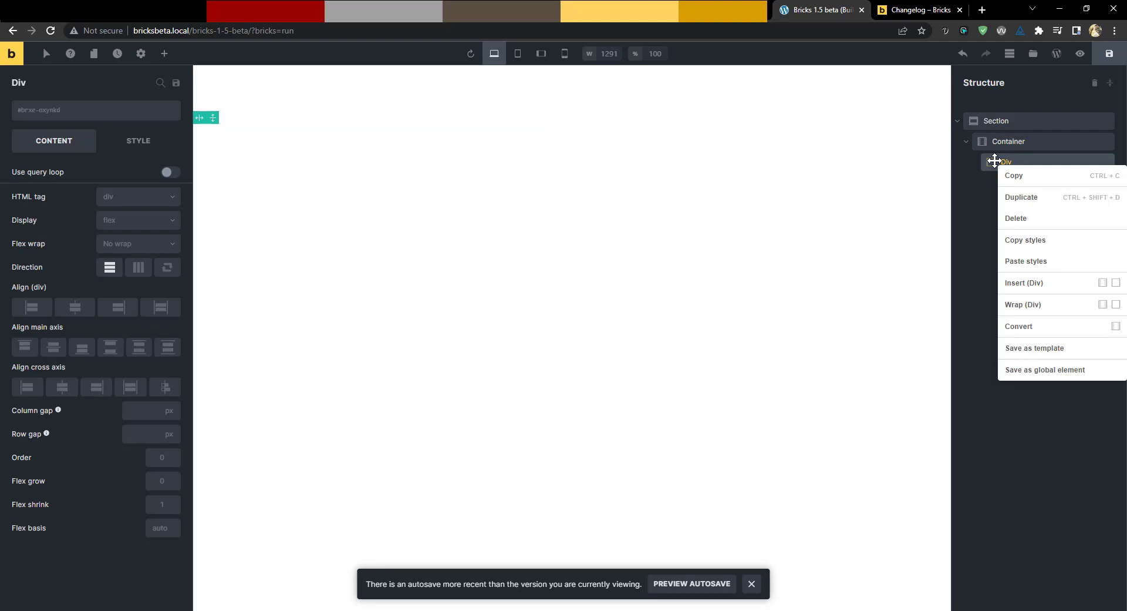
{"action": "left_click", "coordinate": [995, 160]}
{"action": "right_click", "coordinate": [1010, 158]}
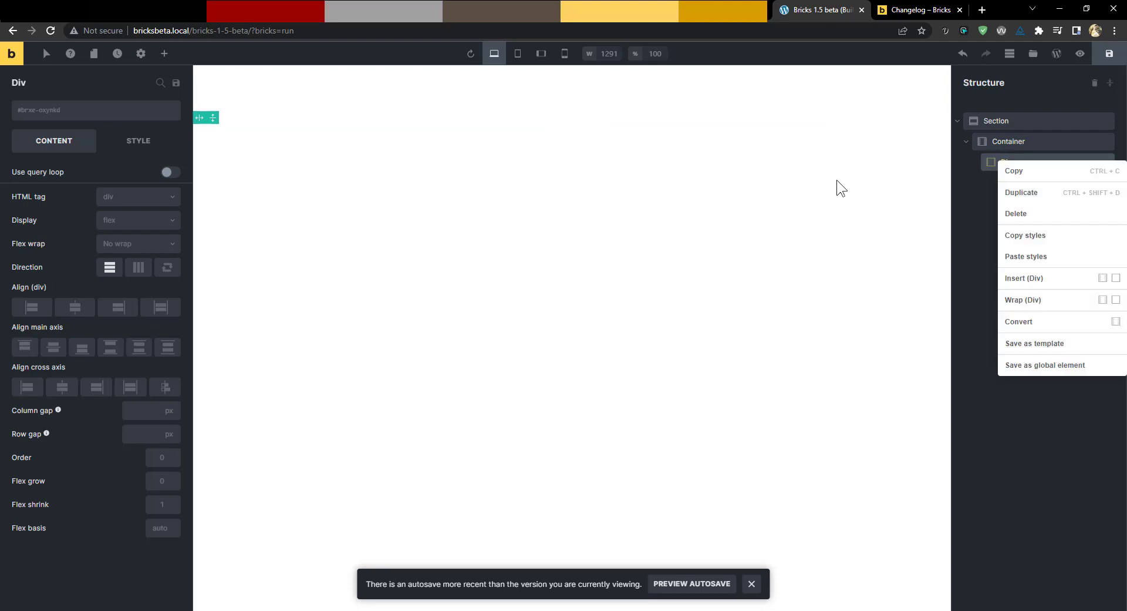
Compare the actions offered for the Container on the canvas with those of its nested Div.
{"action": "right_click", "coordinate": [837, 180]}
{"action": "left_click", "coordinate": [790, 128]}
{"action": "left_click", "coordinate": [703, 89]}
{"action": "right_click", "coordinate": [704, 91]}
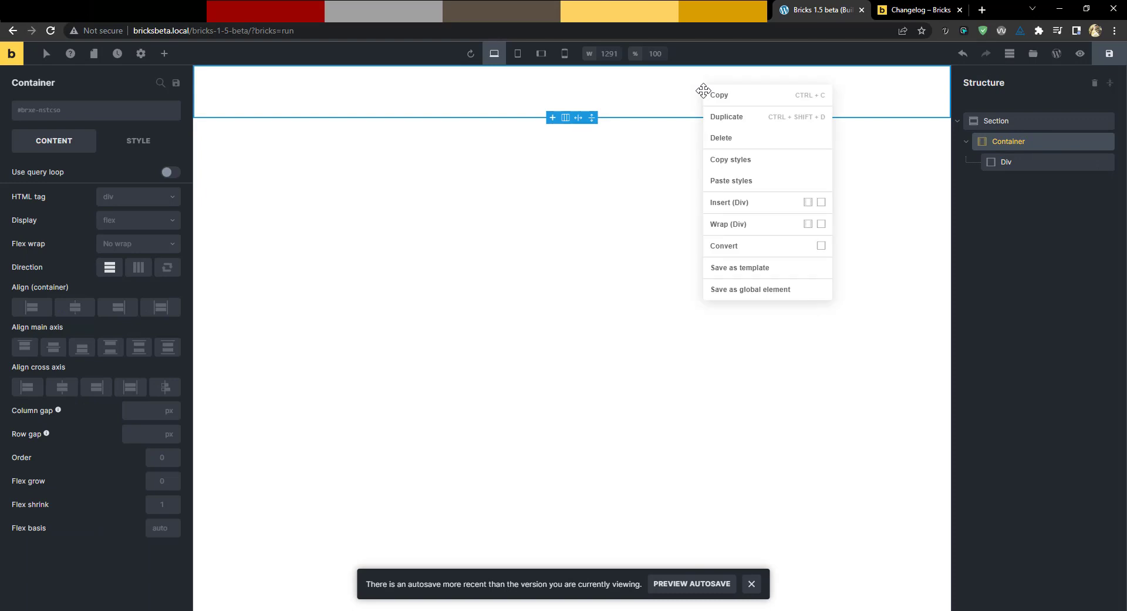
{"action": "left_click", "coordinate": [1040, 165]}
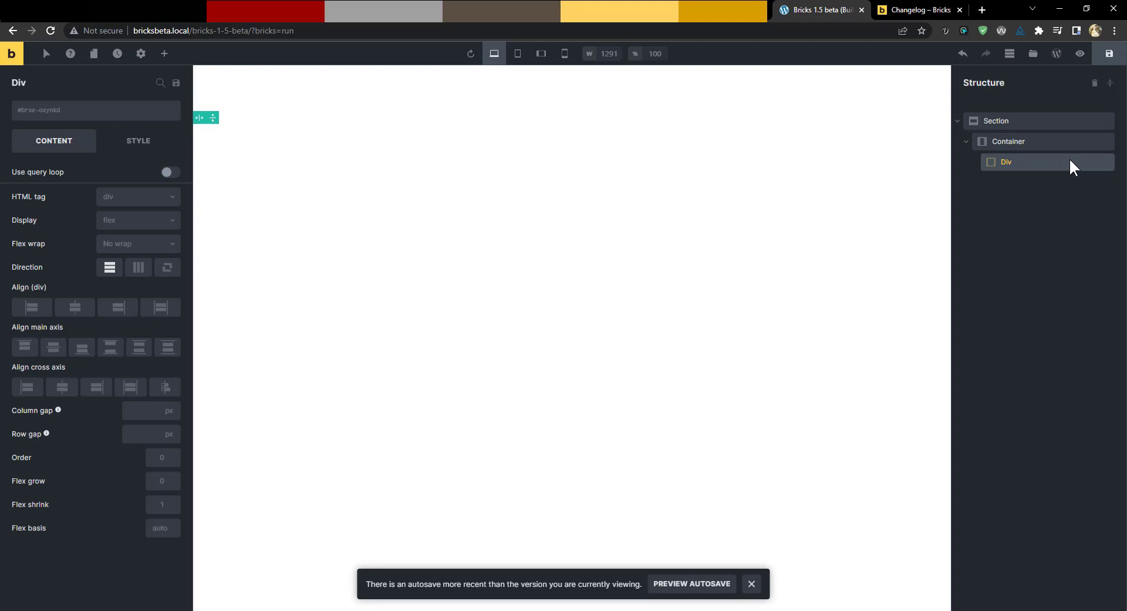
Add three more Divs inside the Container, and apply a four-column layout to it.
{"action": "left_click", "coordinate": [1033, 146]}
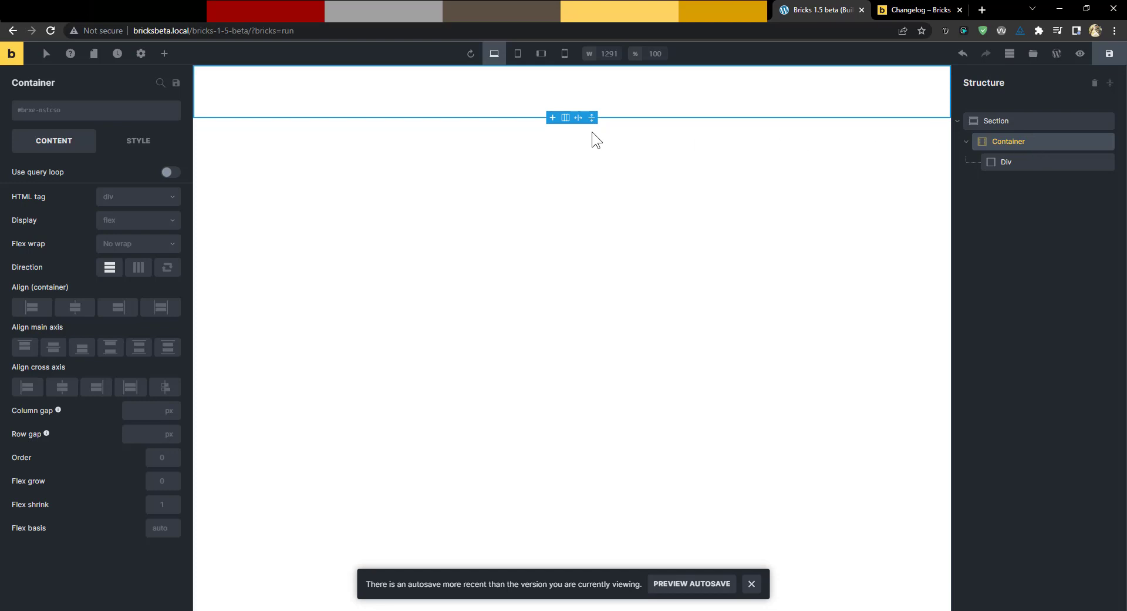
{"action": "left_click", "coordinate": [552, 118]}
{"action": "left_click", "coordinate": [552, 170]}
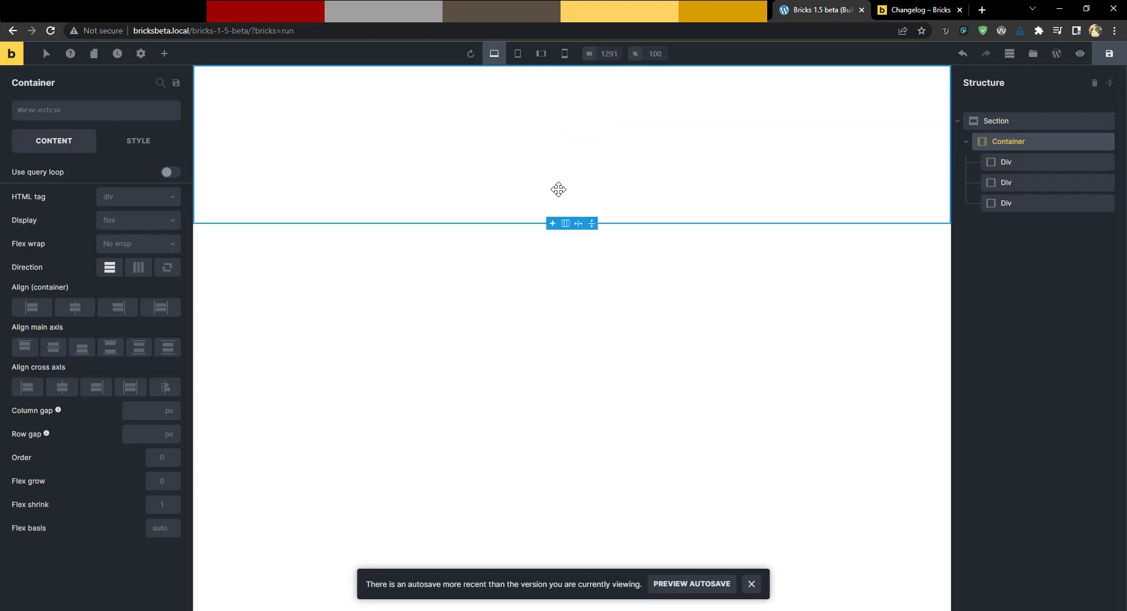
{"action": "left_click", "coordinate": [552, 224]}
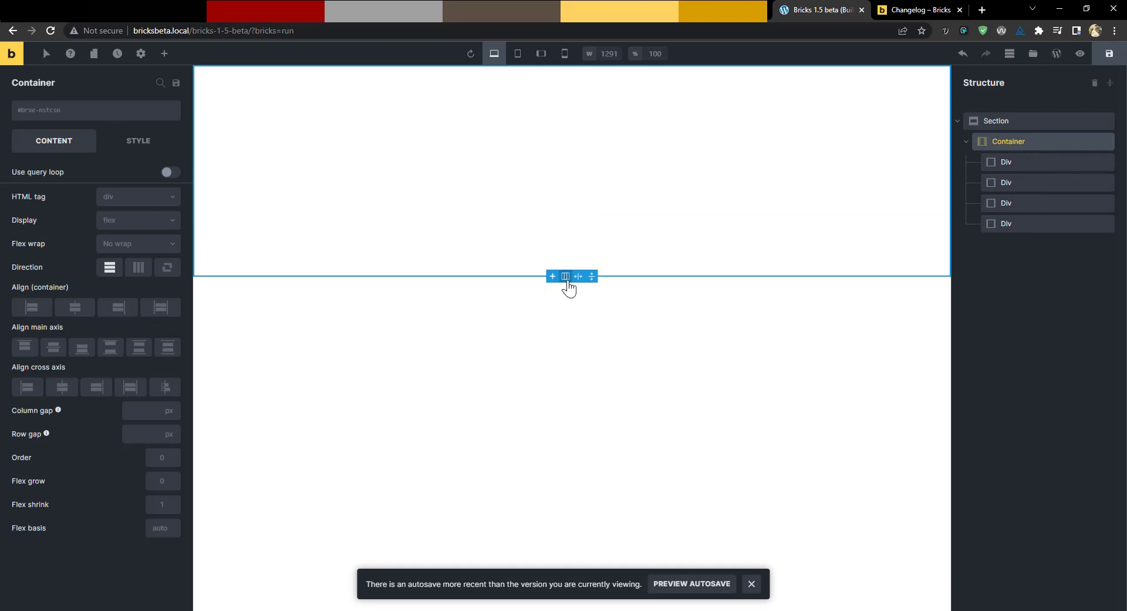
{"action": "left_click", "coordinate": [566, 280]}
{"action": "left_click", "coordinate": [656, 303]}
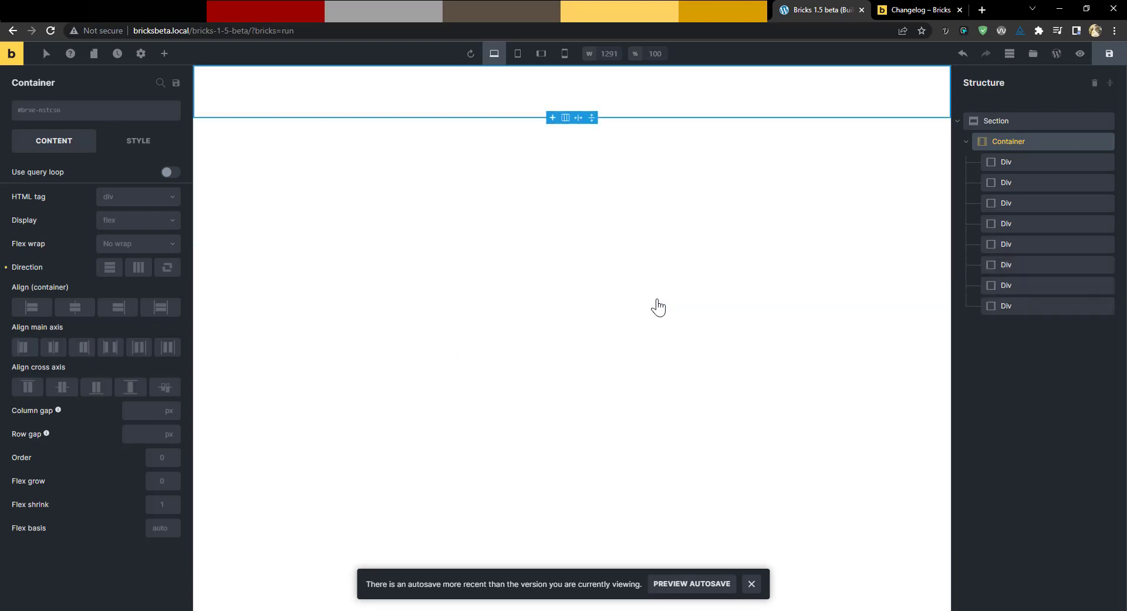
Delete the first three Divs nested in the Container.
{"action": "left_click", "coordinate": [1102, 160]}
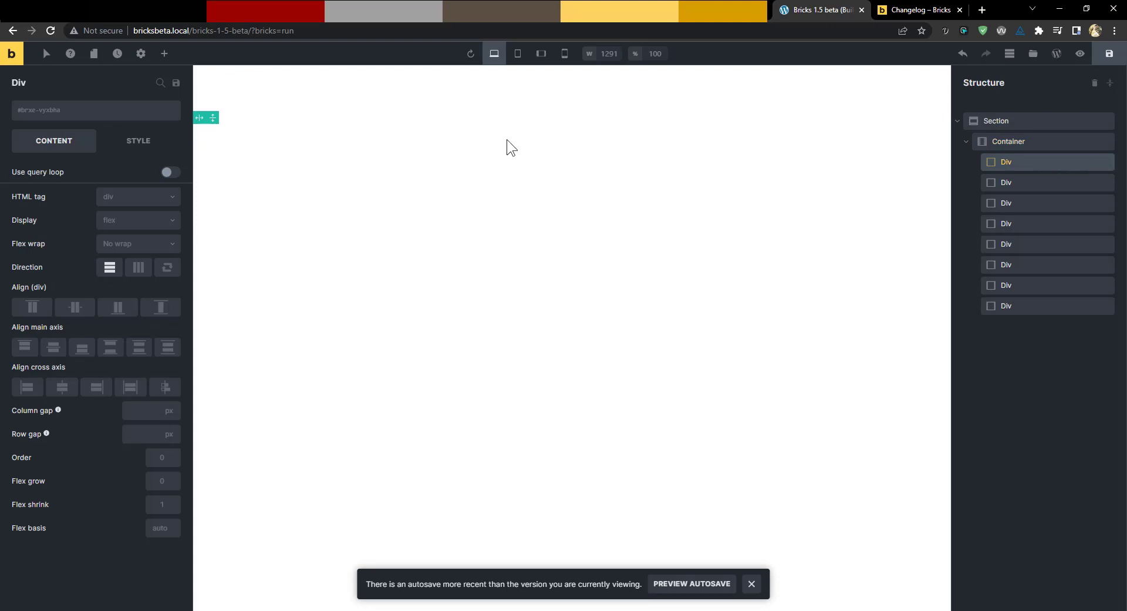
{"action": "right_click", "coordinate": [1066, 165]}
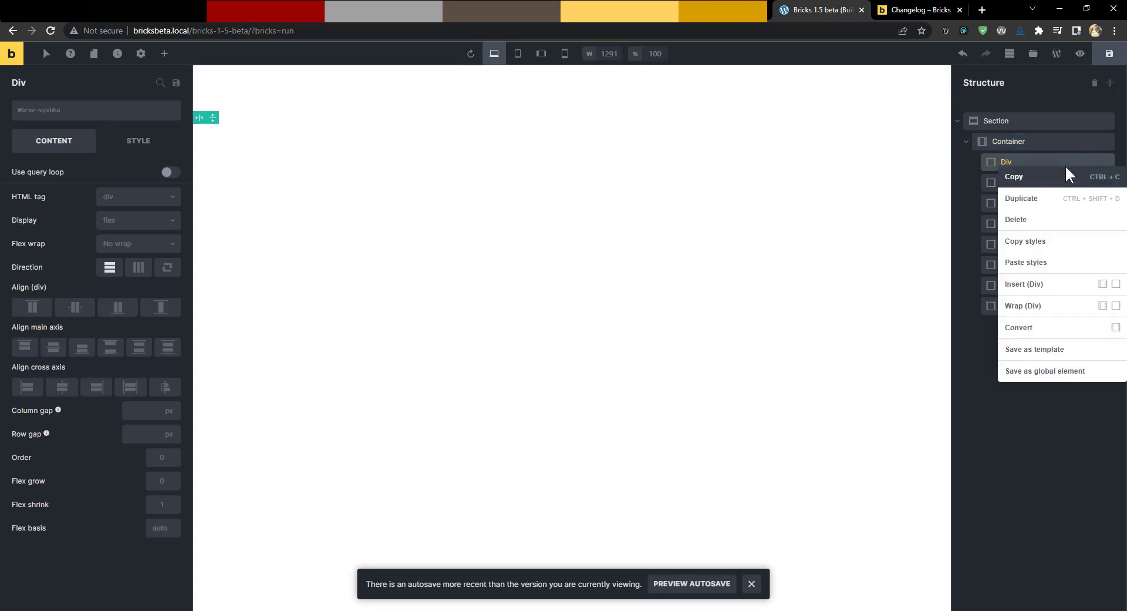
{"action": "left_click", "coordinate": [1042, 224]}
{"action": "left_click", "coordinate": [1055, 164]}
{"action": "right_click", "coordinate": [1055, 165]}
{"action": "left_click", "coordinate": [1045, 219]}
{"action": "left_click", "coordinate": [1051, 164]}
{"action": "right_click", "coordinate": [1051, 163]}
{"action": "left_click", "coordinate": [1049, 227]}
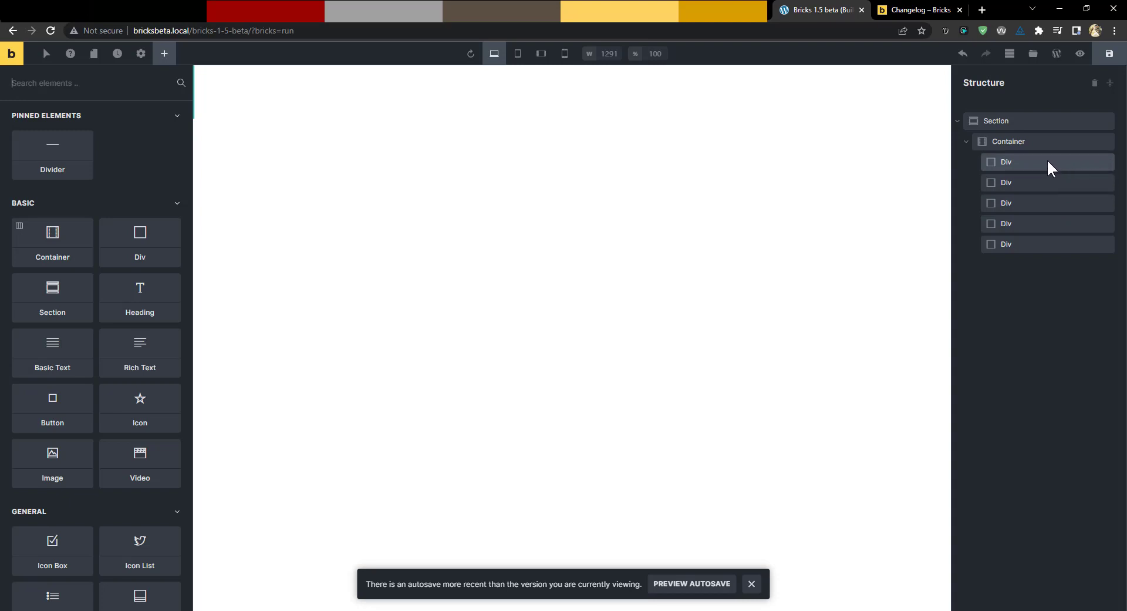
Convert the first Div nested in the Container into a Container.
{"action": "left_click", "coordinate": [1024, 141]}
{"action": "left_click", "coordinate": [1009, 163]}
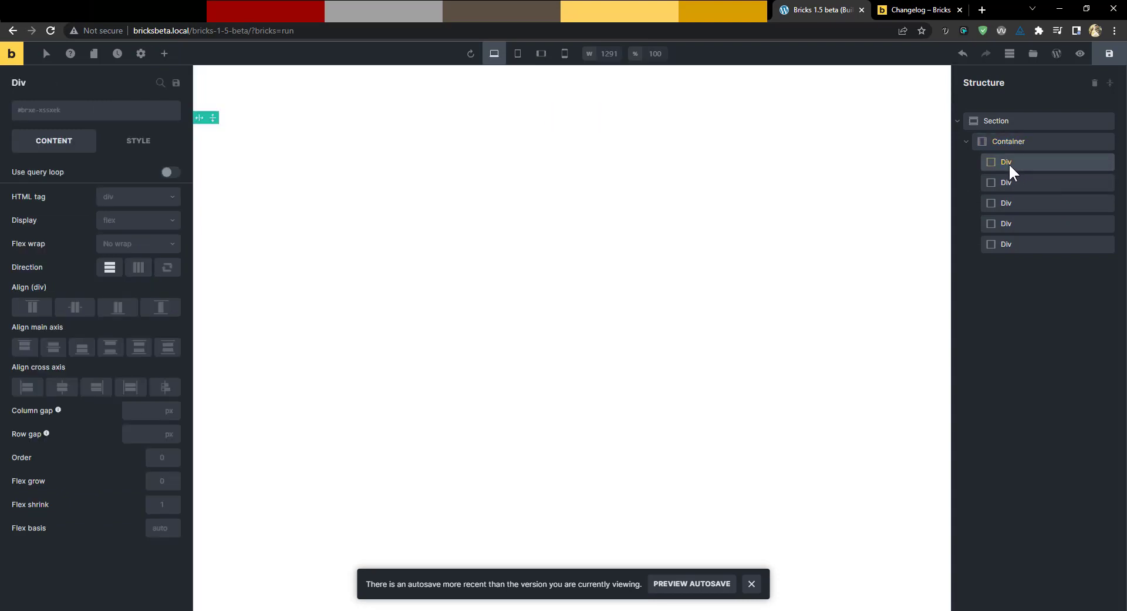
{"action": "right_click", "coordinate": [1008, 163]}
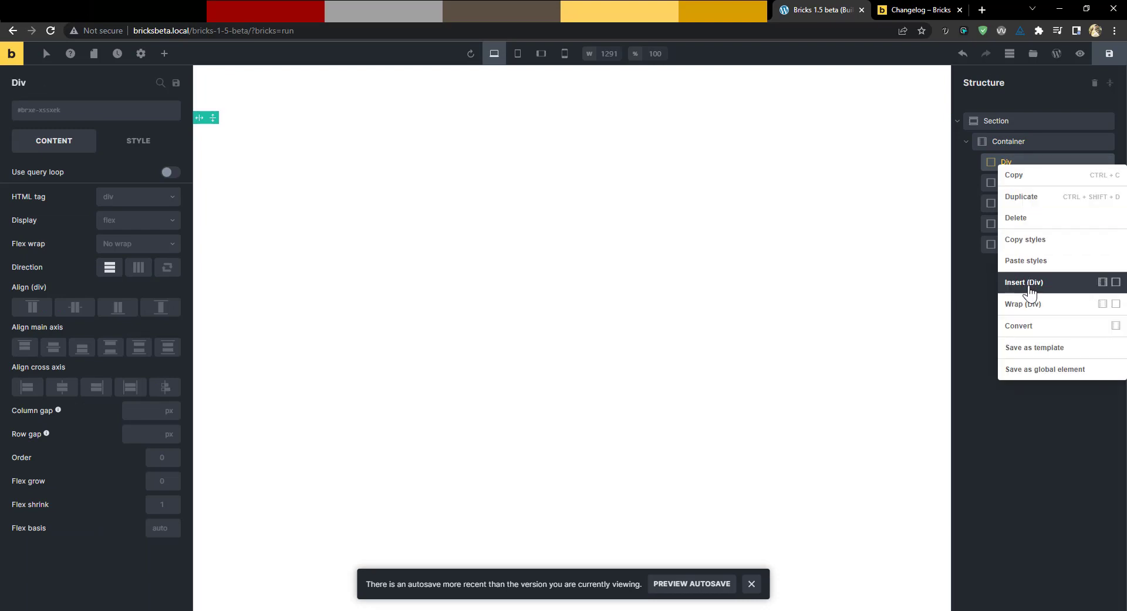
{"action": "left_click", "coordinate": [1116, 326]}
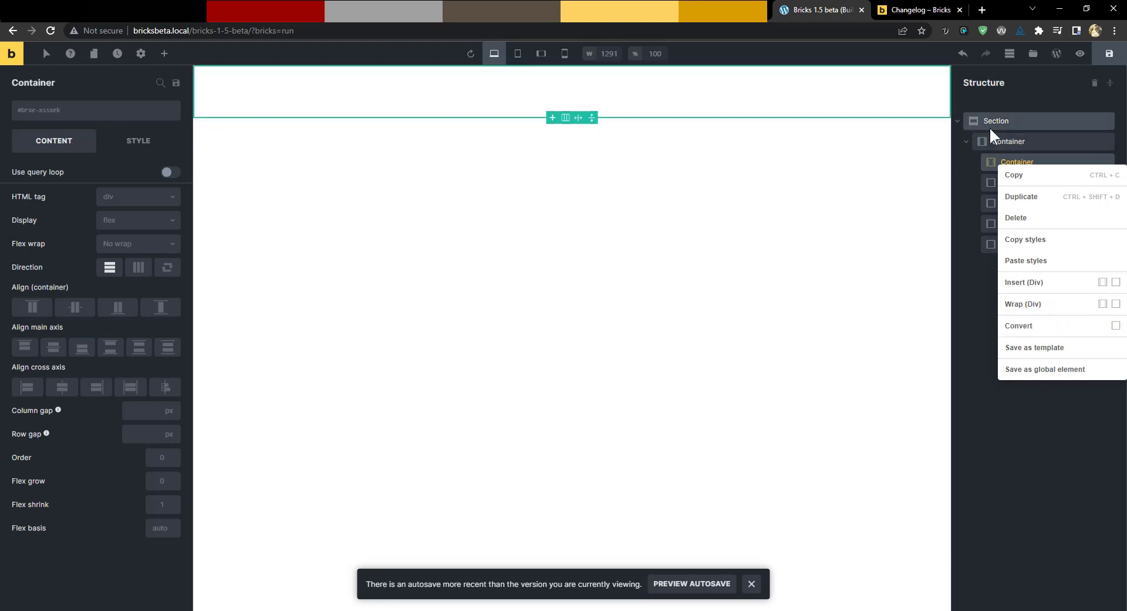
Move the Div following the nested Container to the root level above the Section, and convert it to a Section.
{"action": "left_click", "coordinate": [1024, 121]}
{"action": "left_click_drag", "start_coordinate": [1005, 184], "coordinate": [1011, 116]}
{"action": "right_click", "coordinate": [1005, 122]}
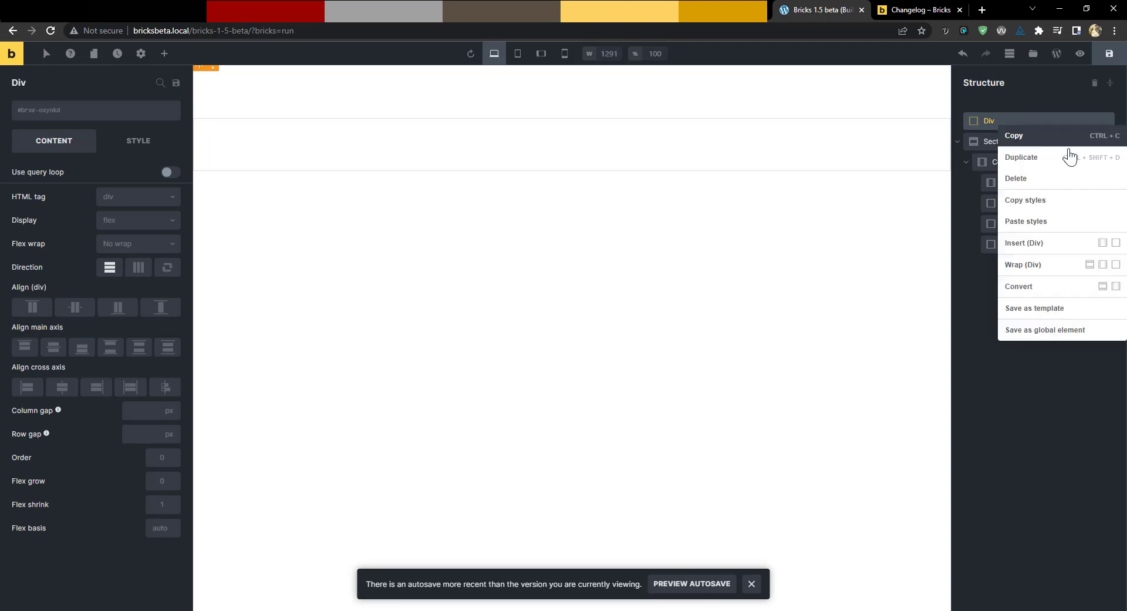
{"action": "left_click", "coordinate": [1104, 287]}
{"action": "left_click", "coordinate": [986, 120]}
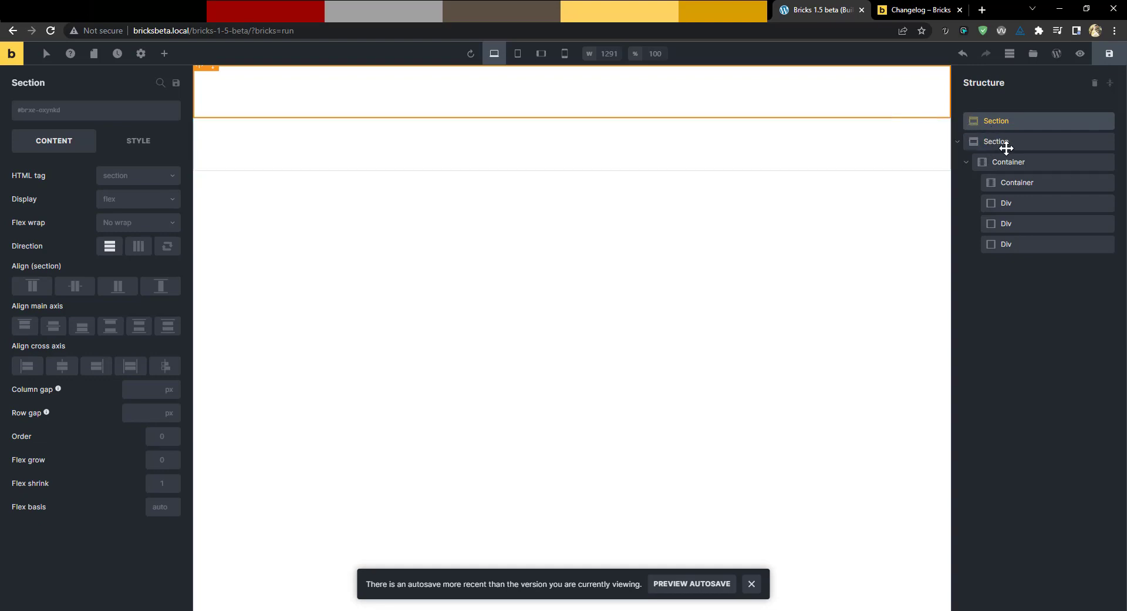
Convert the Section that holds the nested Containers and Divs into a Div.
{"action": "left_click", "coordinate": [1001, 142]}
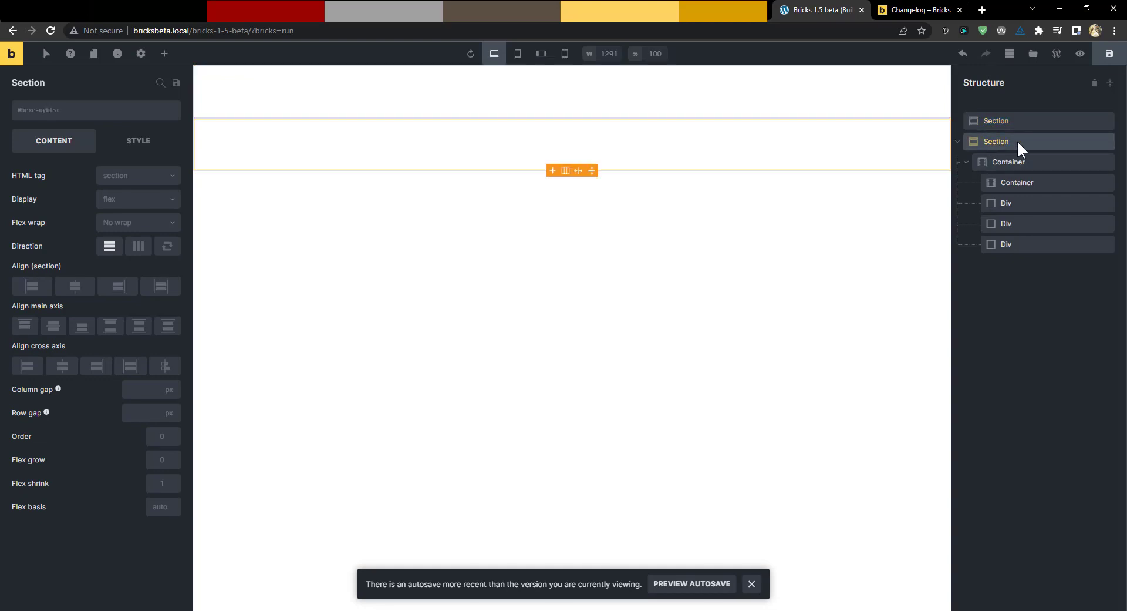
{"action": "right_click", "coordinate": [1018, 143]}
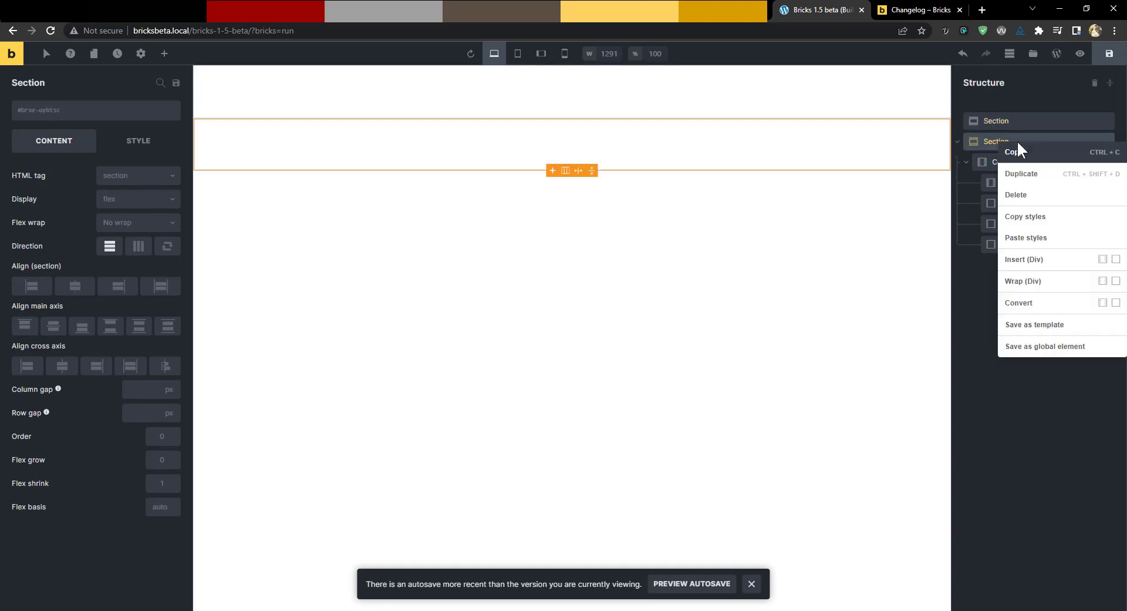
{"action": "left_click", "coordinate": [1117, 302]}
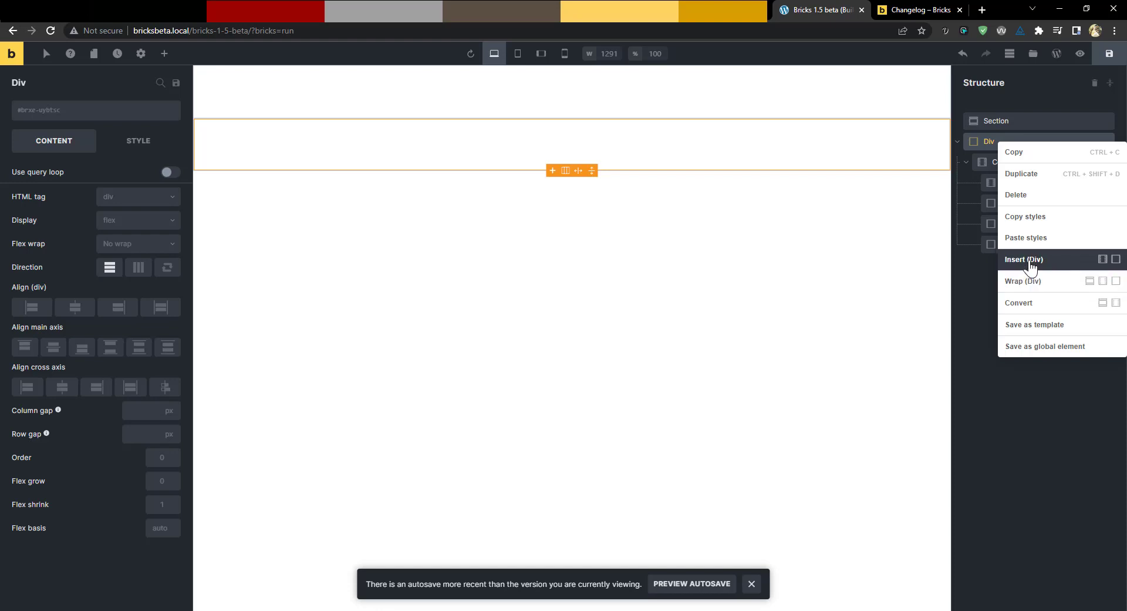
{"action": "left_click", "coordinate": [770, 133]}
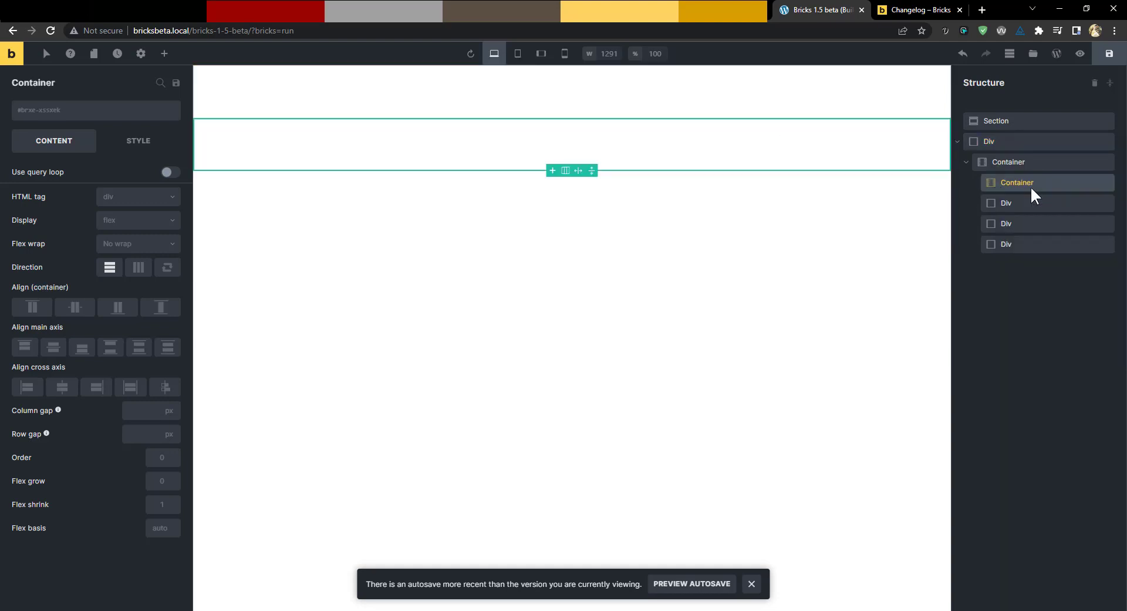
Insert a Div inside the Div following the nested Container, and insert a Container inside that new Div.
{"action": "left_click", "coordinate": [1015, 199]}
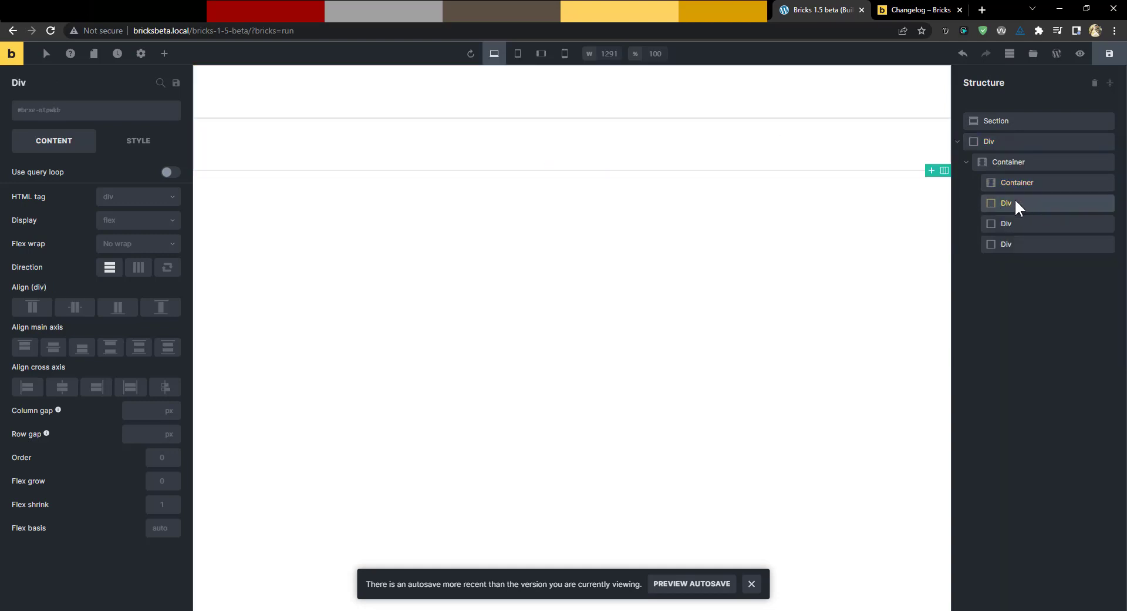
{"action": "right_click", "coordinate": [1015, 200]}
{"action": "left_click", "coordinate": [1022, 318]}
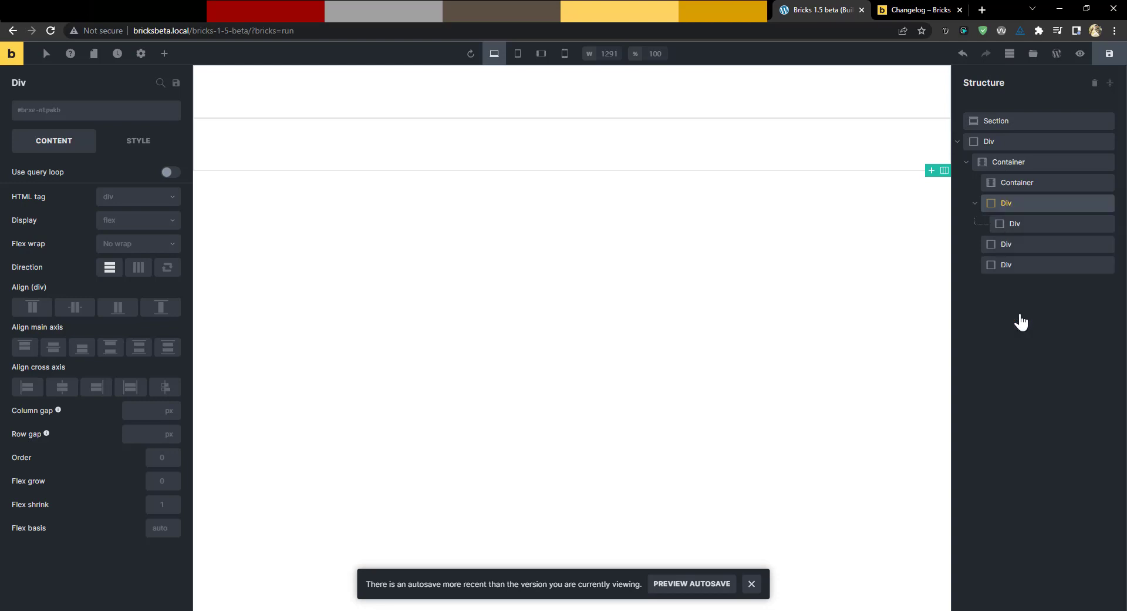
{"action": "right_click", "coordinate": [1016, 223]}
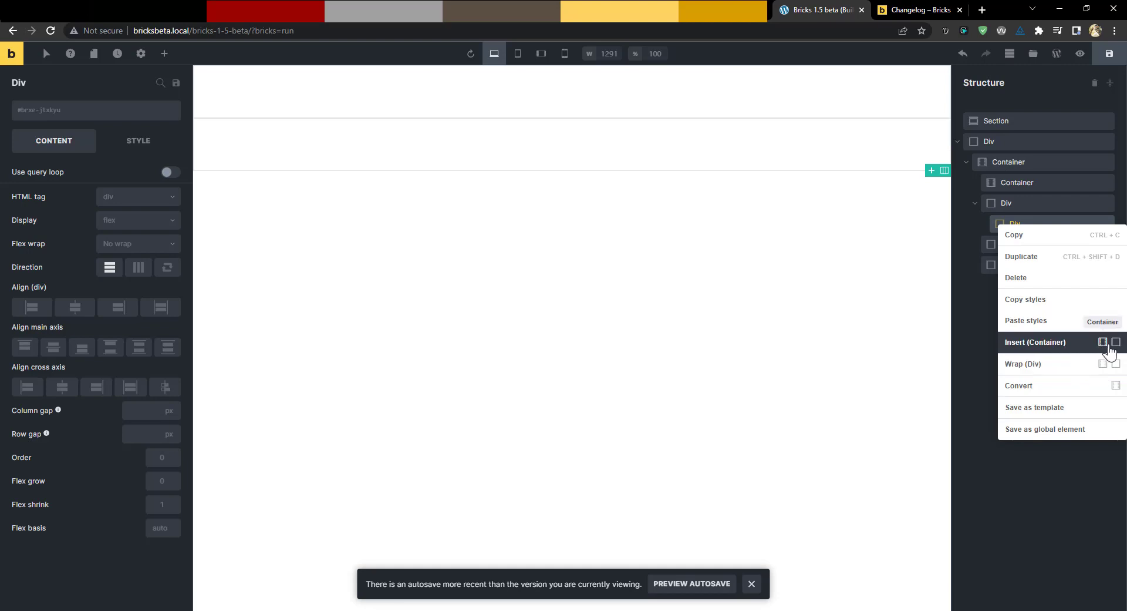
{"action": "left_click", "coordinate": [1116, 342]}
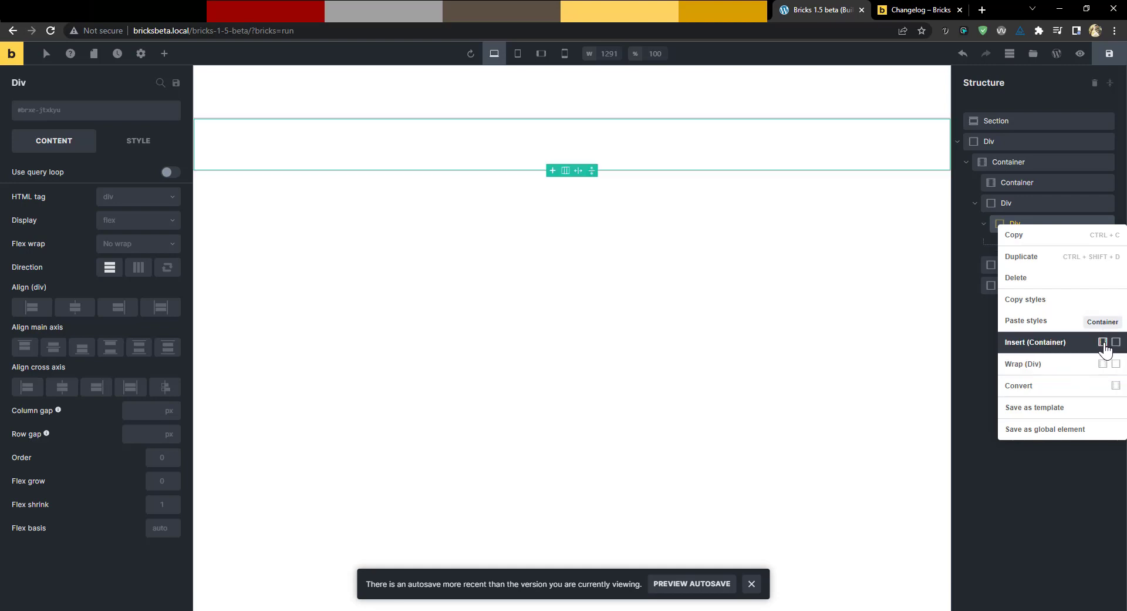
{"action": "left_click", "coordinate": [983, 228]}
Move the last nested Div to the top of the root level and wrap it in another Div.
{"action": "left_click_drag", "start_coordinate": [998, 286], "coordinate": [997, 114]}
{"action": "right_click", "coordinate": [997, 118]}
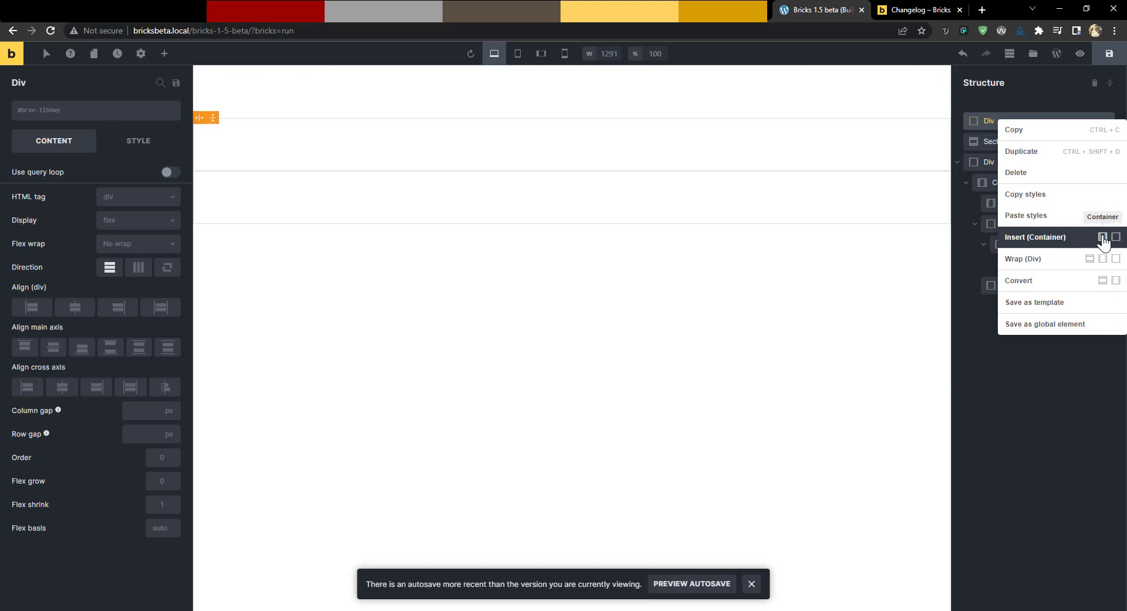
{"action": "left_click", "coordinate": [985, 119]}
{"action": "right_click", "coordinate": [1042, 121]}
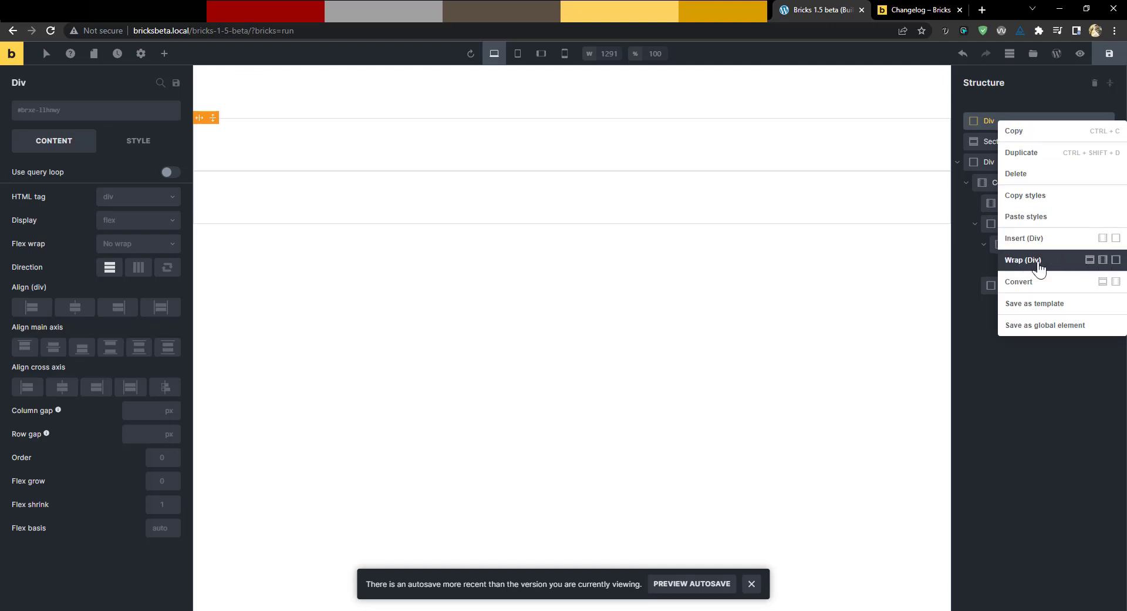
{"action": "right_click", "coordinate": [981, 121]}
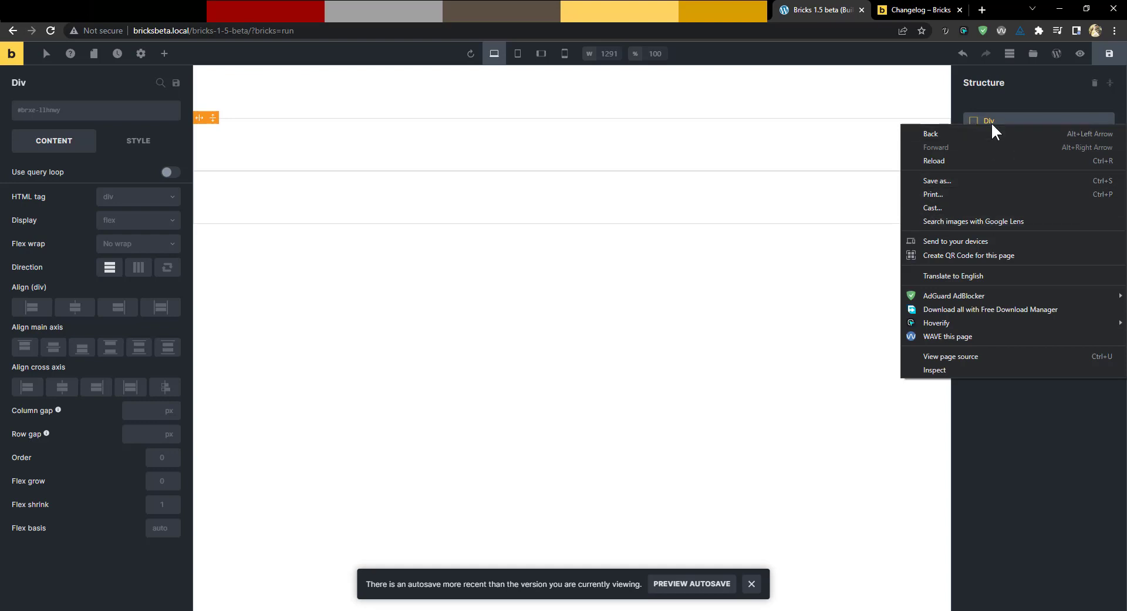
{"action": "left_click", "coordinate": [989, 118]}
{"action": "right_click", "coordinate": [988, 116]}
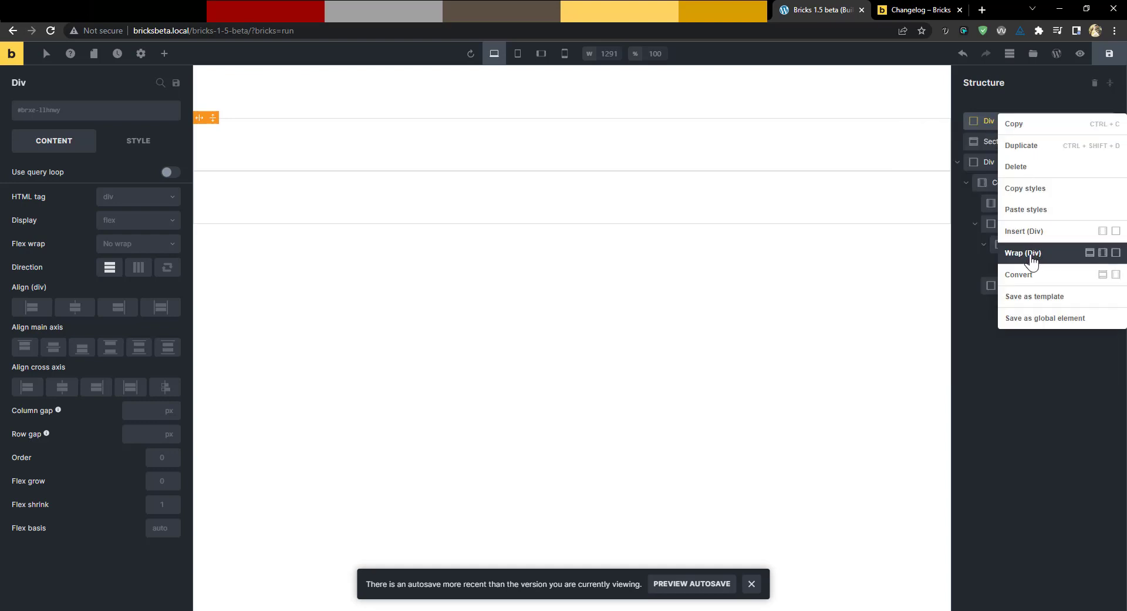
{"action": "left_click", "coordinate": [1032, 261]}
Wrap the topmost root-level Div, including its nested Div, in a Section.
{"action": "right_click", "coordinate": [1006, 139]}
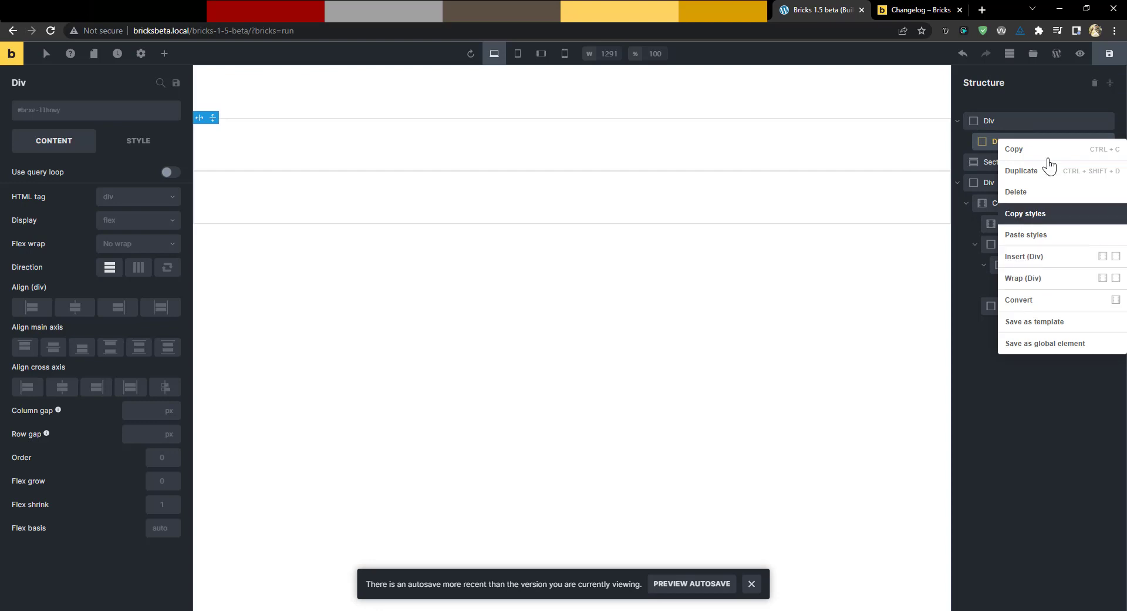
{"action": "left_click", "coordinate": [1008, 120]}
{"action": "right_click", "coordinate": [1008, 119]}
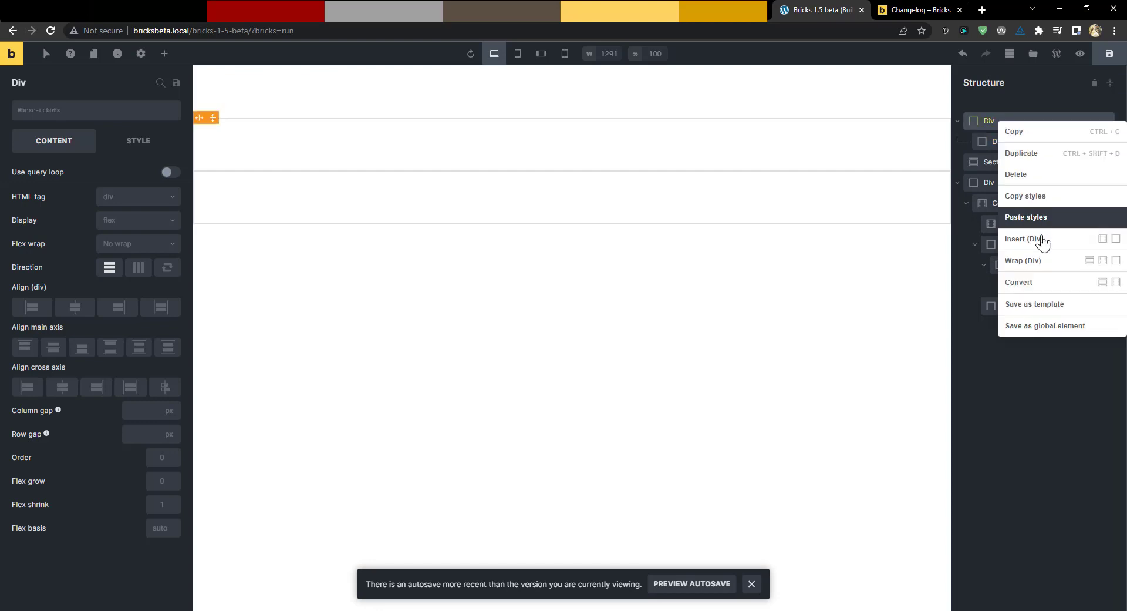
{"action": "left_click", "coordinate": [1087, 264]}
{"action": "left_click", "coordinate": [985, 123]}
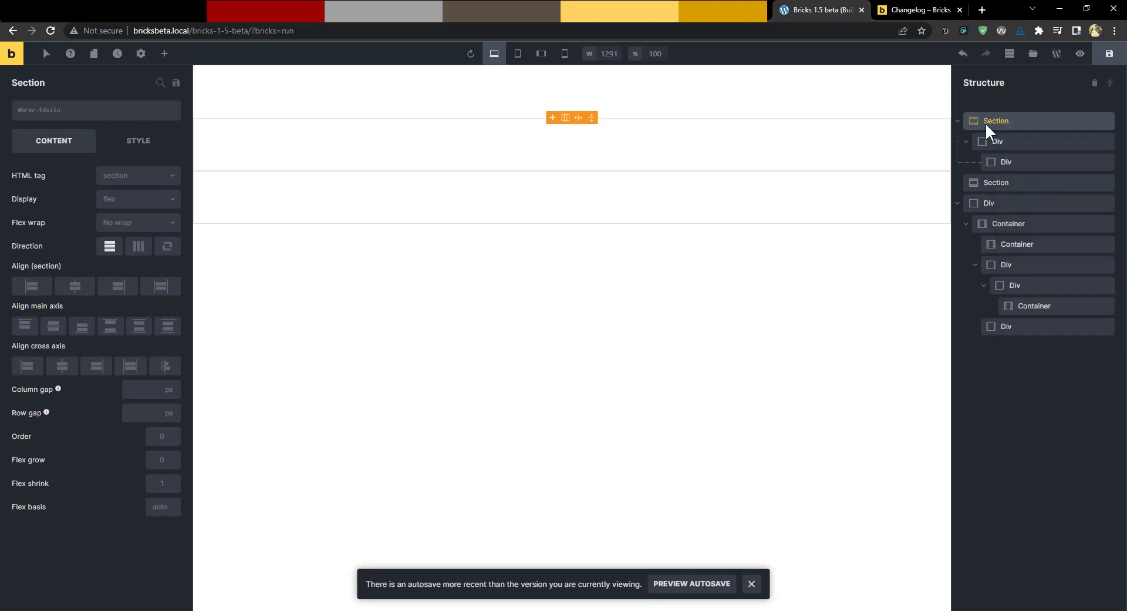
Wrap the outer Div inside the new Section in a Container.
{"action": "left_click", "coordinate": [1019, 160]}
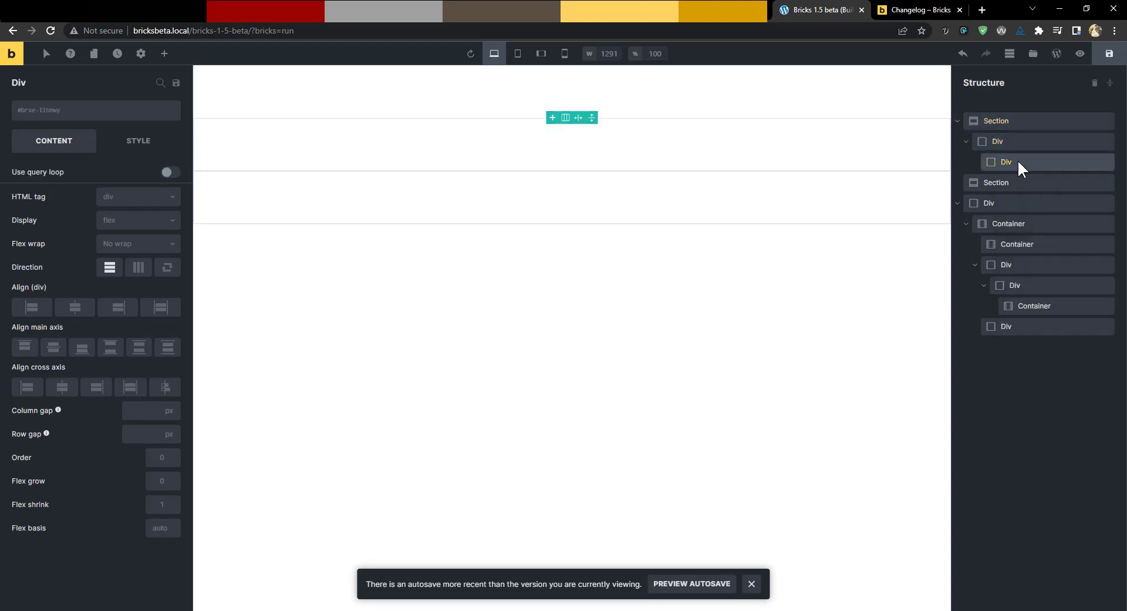
{"action": "right_click", "coordinate": [1003, 140]}
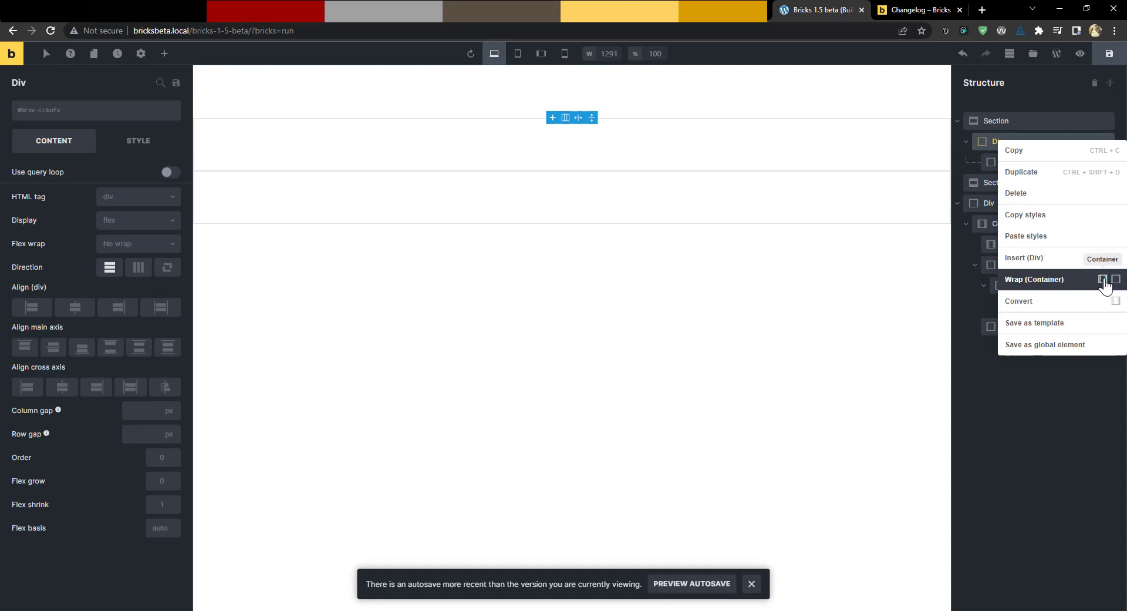
{"action": "left_click", "coordinate": [1103, 280]}
{"action": "left_click", "coordinate": [1008, 160]}
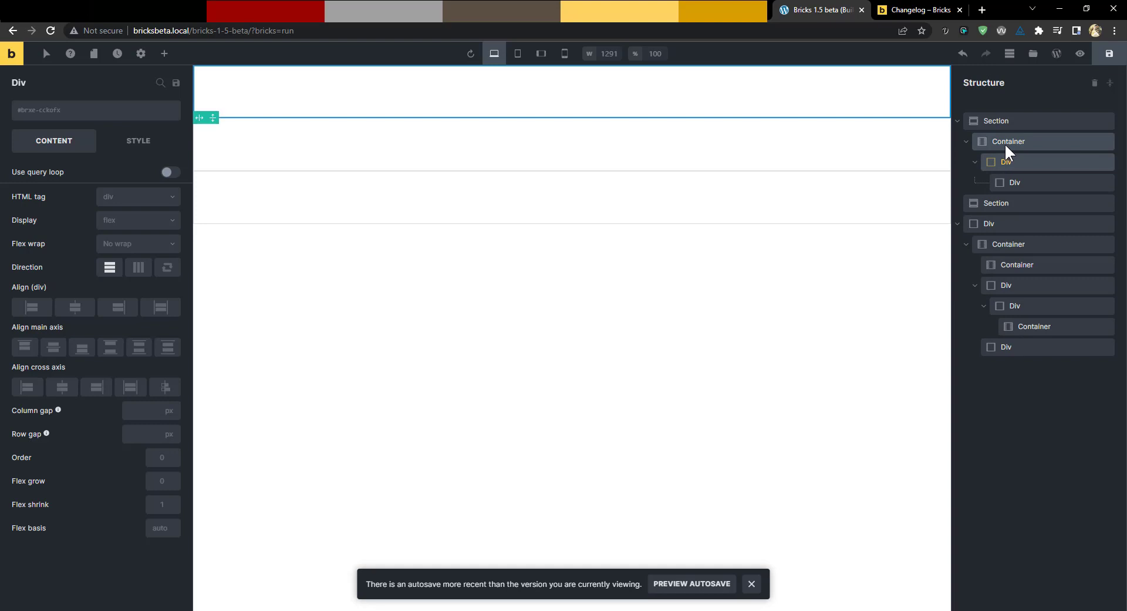
{"action": "left_click", "coordinate": [1005, 120]}
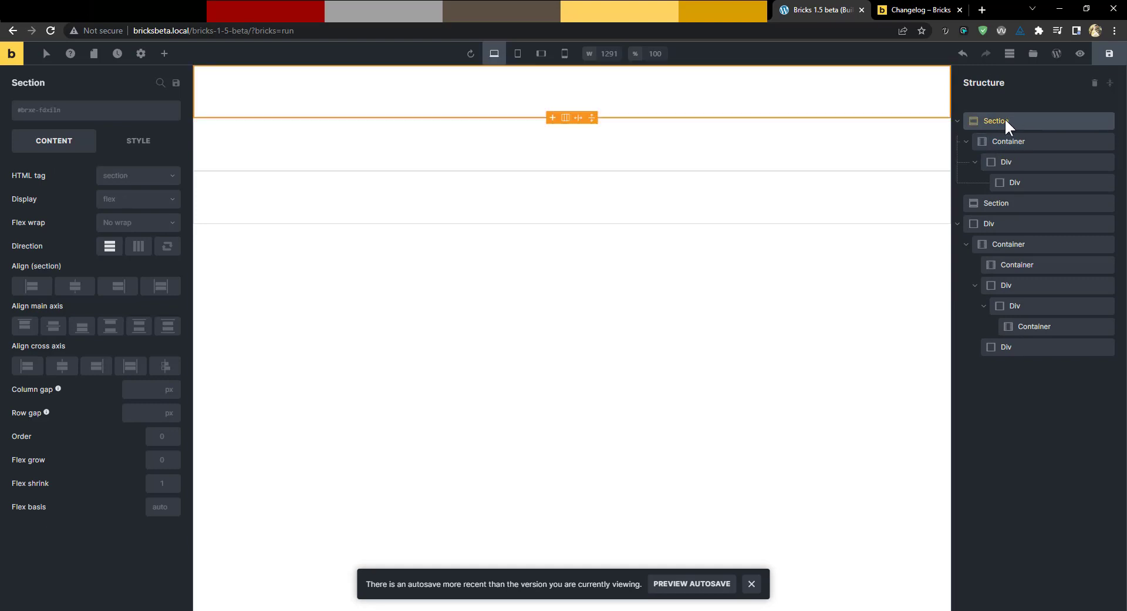
Add a new class named section to the Container nested deepest in the root-level Div.
{"action": "left_click", "coordinate": [376, 206]}
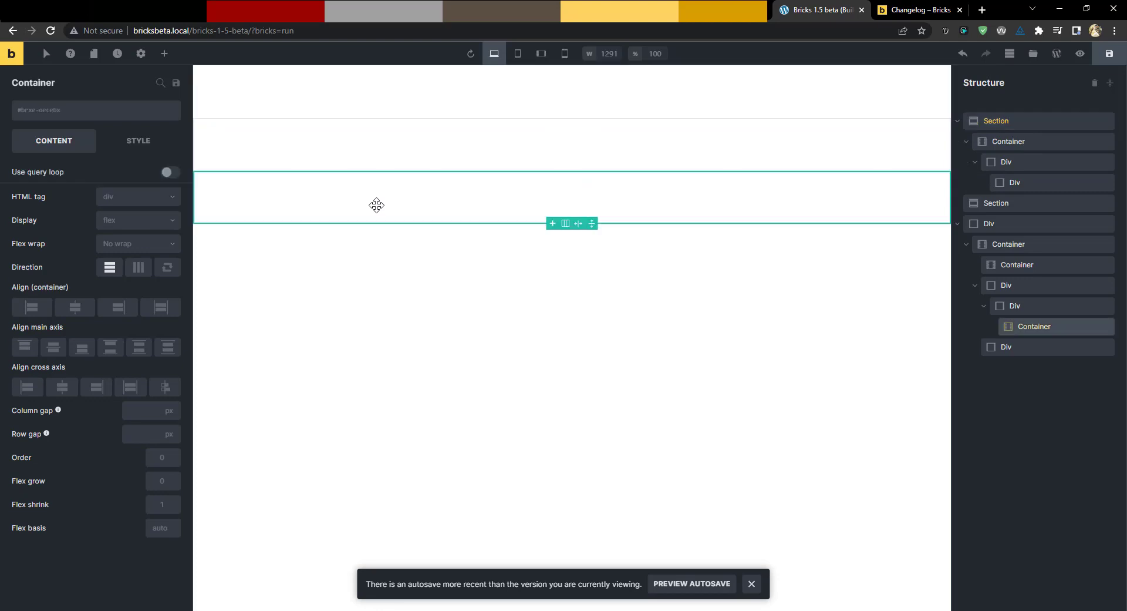
{"action": "left_click", "coordinate": [79, 112]}
{"action": "type", "text": "class"}
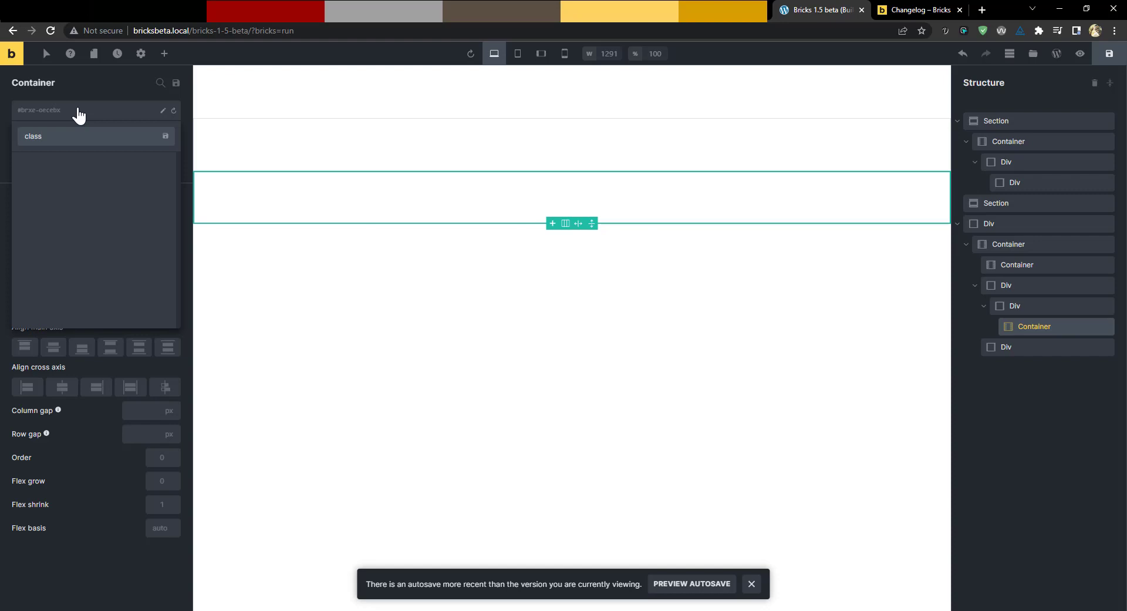
{"action": "key", "text": "ctrl+a"}
{"action": "type", "text": "section"}
{"action": "key", "text": "Return"}
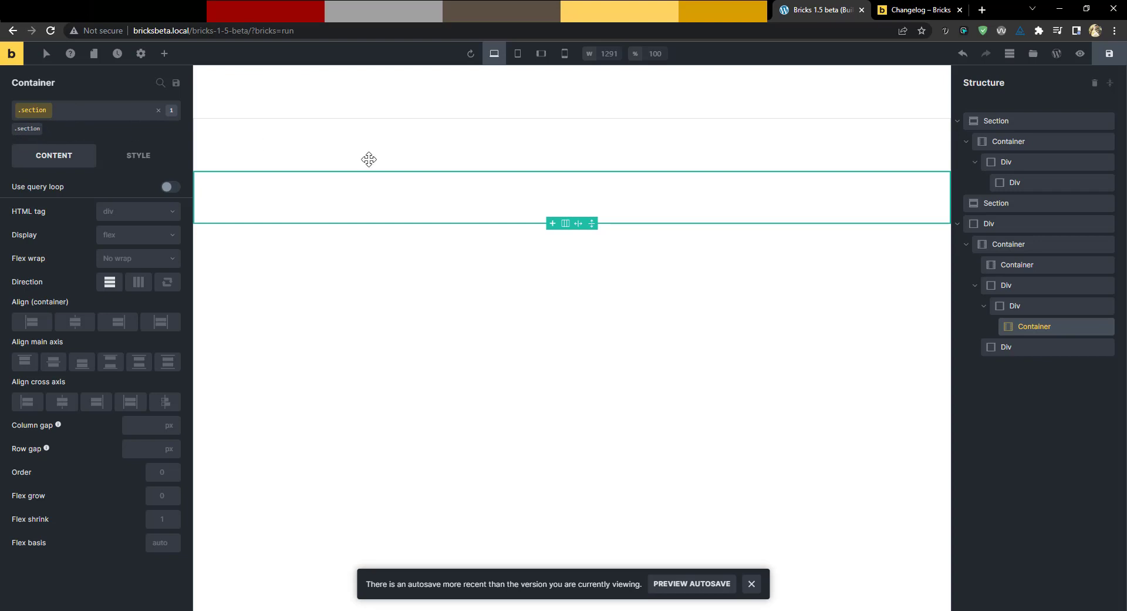
Remove the section class from the Container and reapply it from the existing classes.
{"action": "left_click", "coordinate": [25, 133]}
{"action": "left_click", "coordinate": [25, 130]}
{"action": "left_click", "coordinate": [43, 123]}
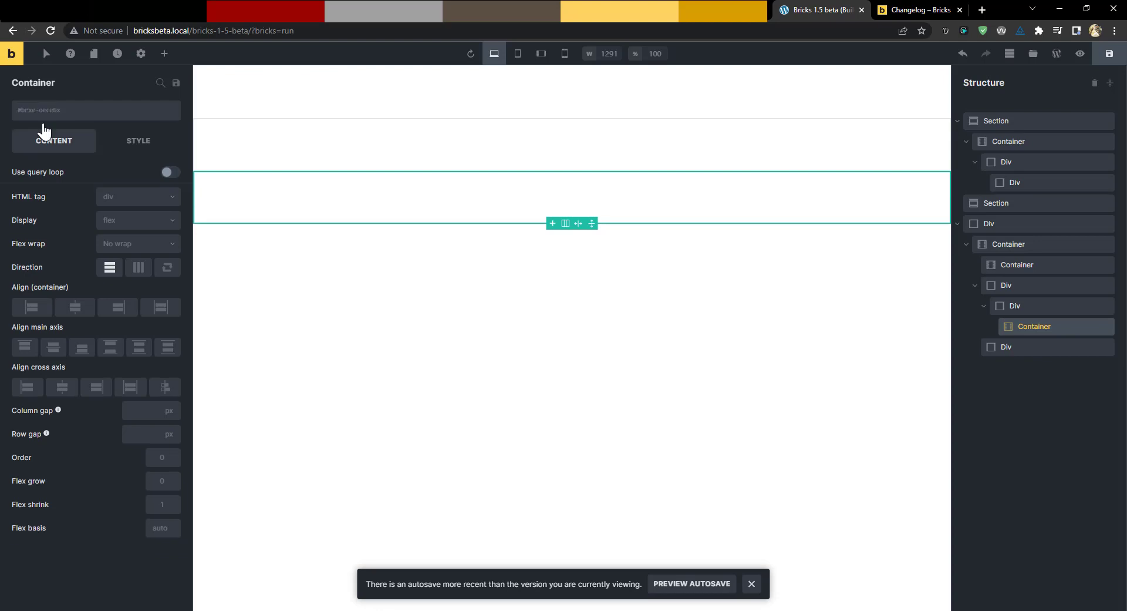
{"action": "left_click", "coordinate": [55, 112]}
{"action": "type", "text": "s"}
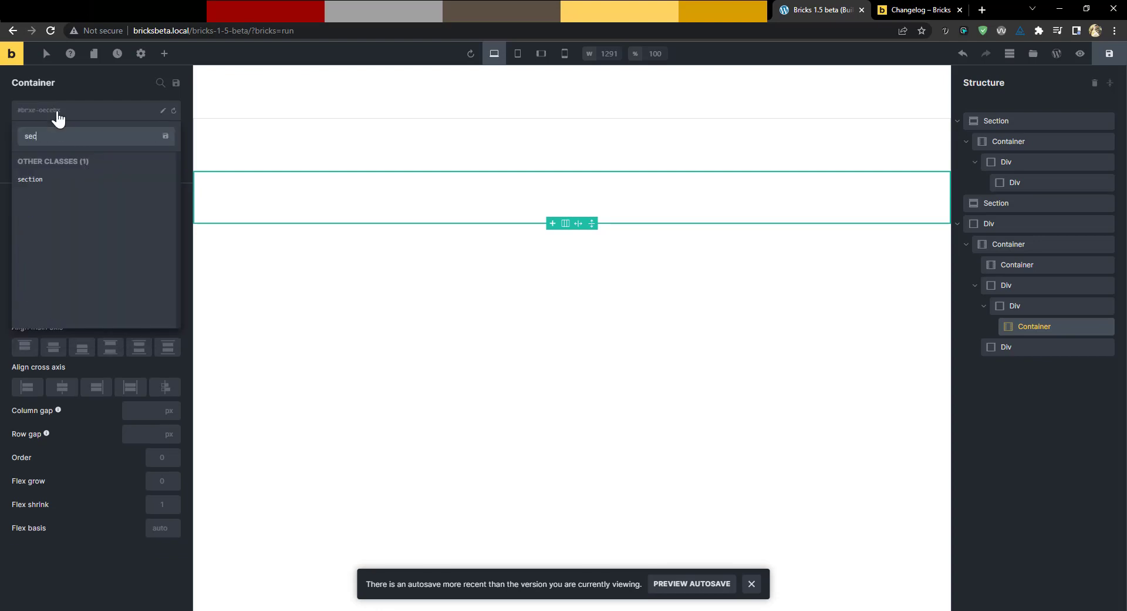
{"action": "type", "text": "ec"}
{"action": "left_click", "coordinate": [66, 182]}
Add a second class named more-section to the same Container.
{"action": "left_click", "coordinate": [78, 108]}
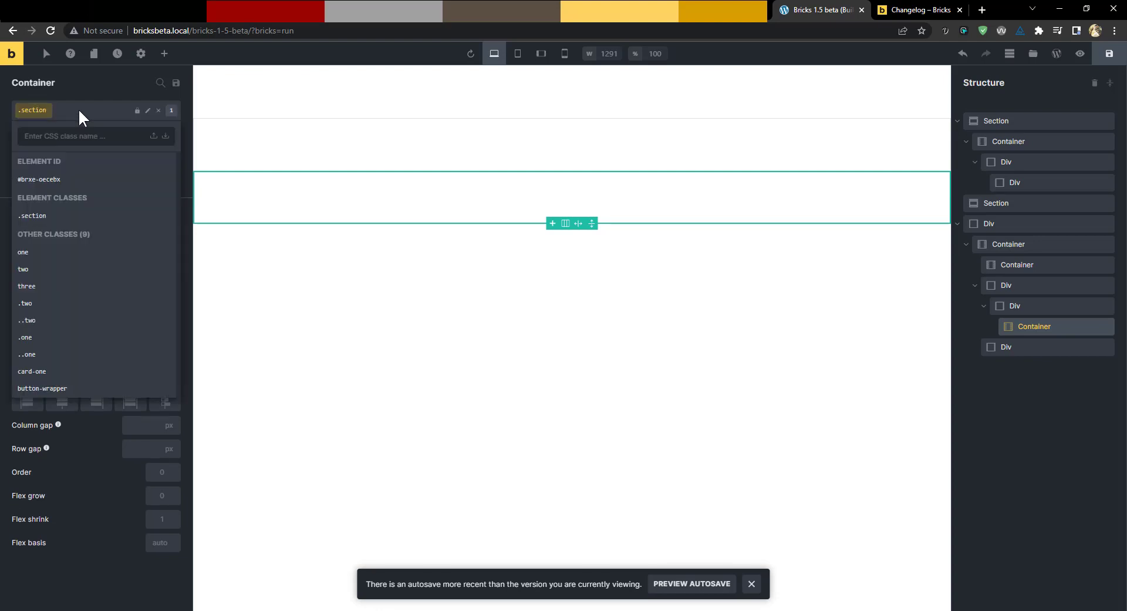
{"action": "type", "text": "mor"}
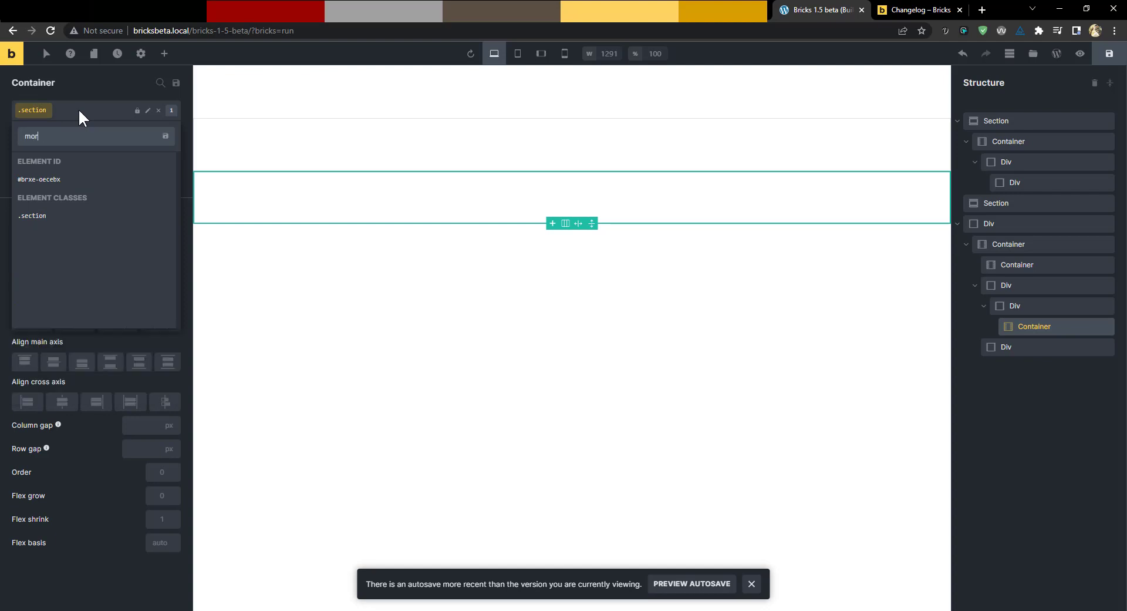
{"action": "type", "text": "e-section"}
{"action": "key", "text": "Return"}
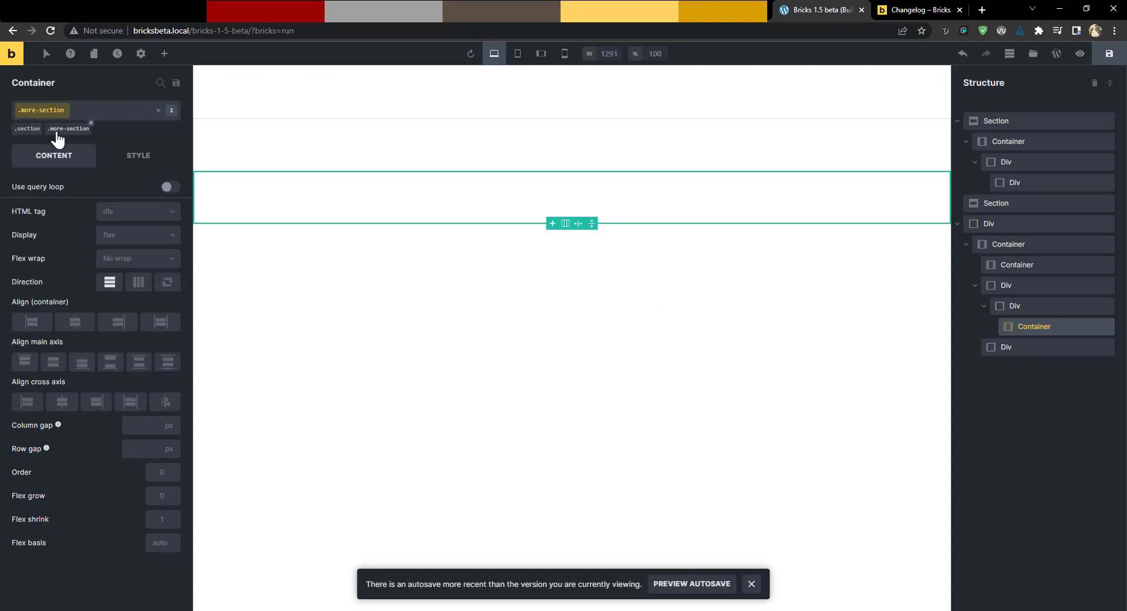
Switch the Container between its .section and .more-section classes and the element ID, leaving .more-section as the active class.
{"action": "left_click", "coordinate": [62, 129]}
{"action": "left_click", "coordinate": [28, 130]}
{"action": "left_click", "coordinate": [64, 131]}
{"action": "left_click", "coordinate": [28, 131]}
{"action": "left_click", "coordinate": [63, 131]}
{"action": "left_click", "coordinate": [63, 134]}
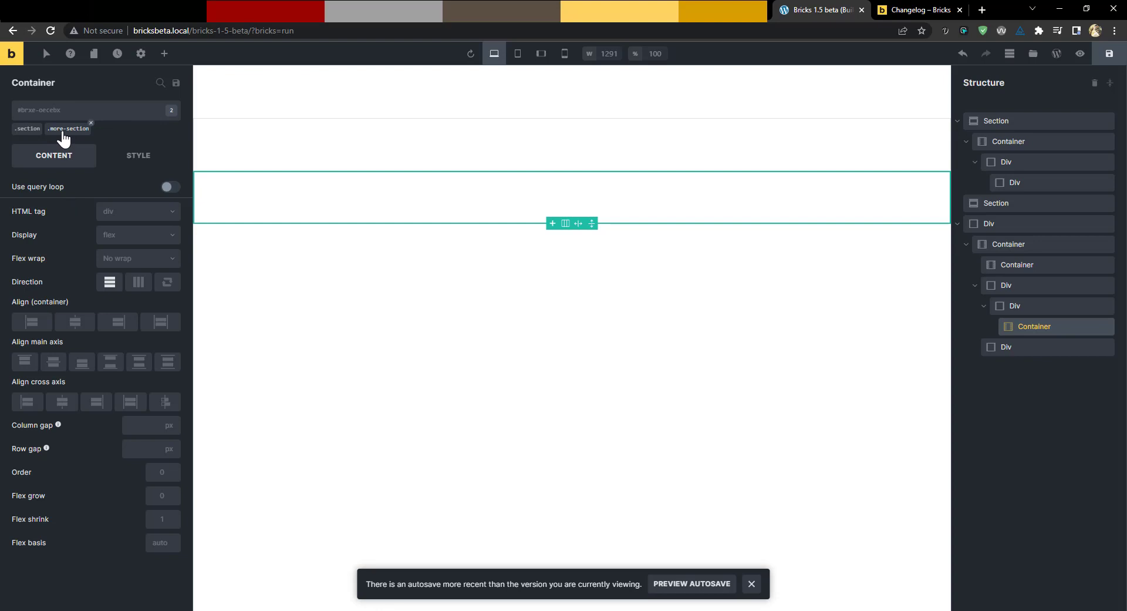
{"action": "left_click", "coordinate": [66, 132]}
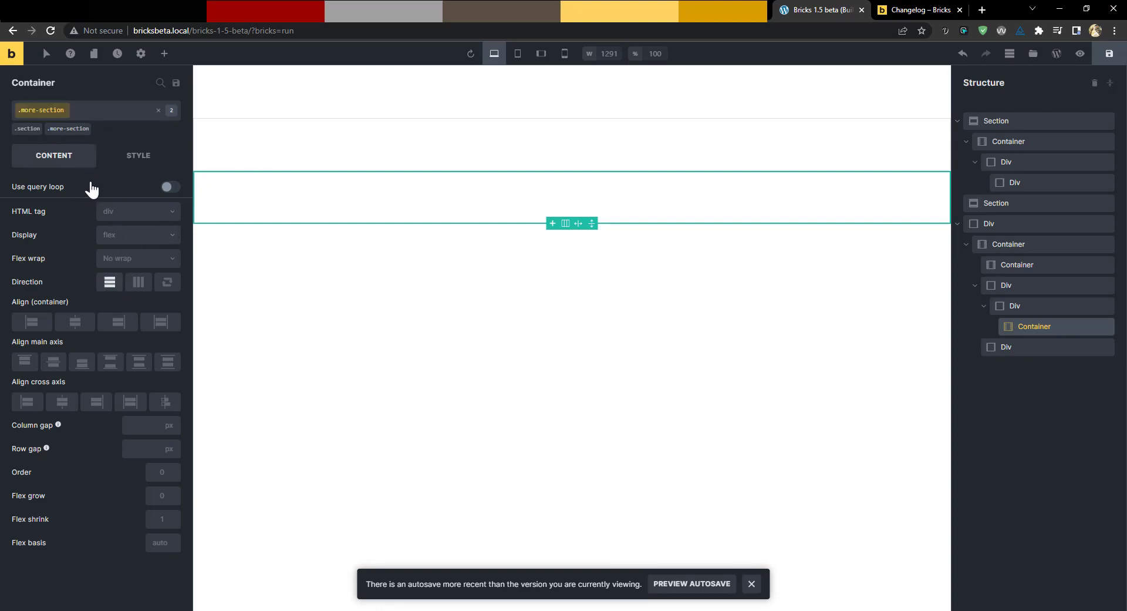
Examine the layout, typography and background style settings of the .more-section class.
{"action": "left_click", "coordinate": [147, 157]}
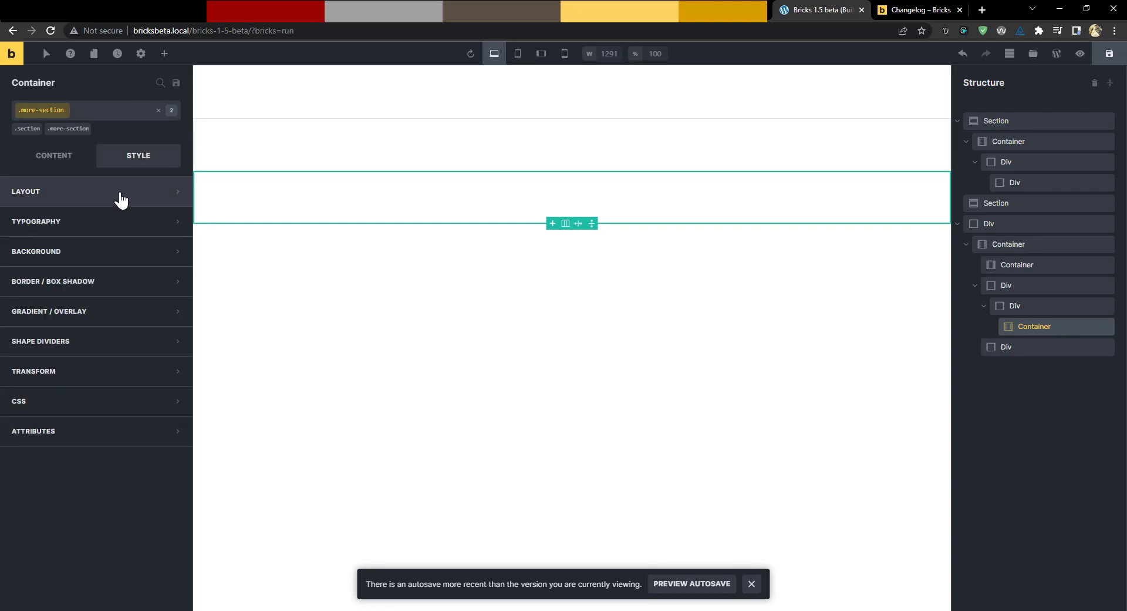
{"action": "left_click", "coordinate": [121, 196]}
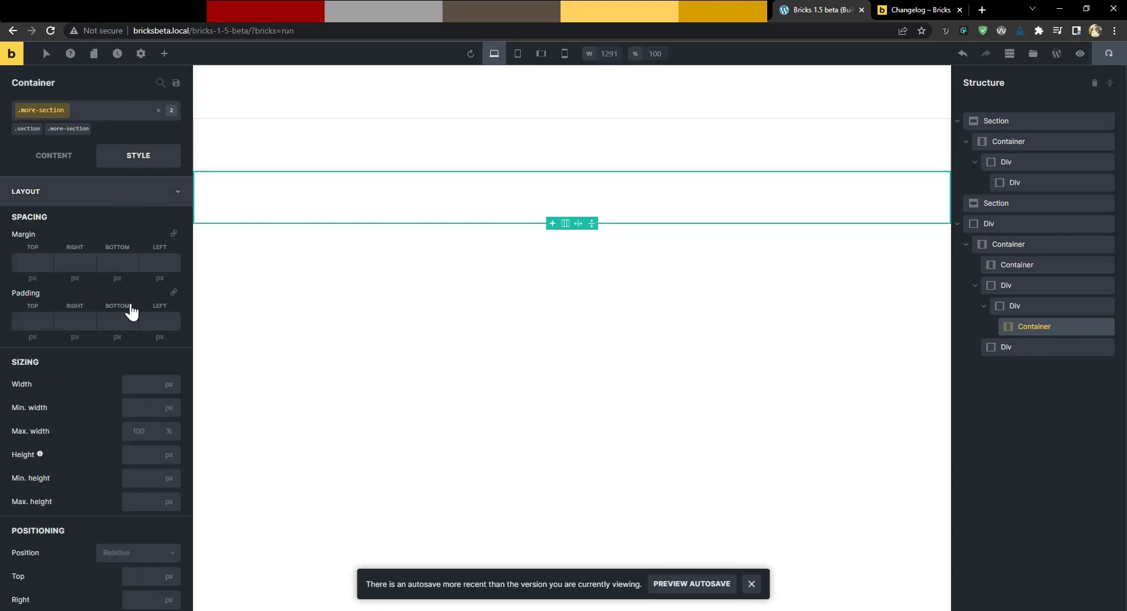
{"action": "scroll", "coordinate": [129, 294], "scroll_direction": "down", "scroll_amount": 8}
{"action": "scroll", "coordinate": [128, 300], "scroll_direction": "down", "scroll_amount": 3}
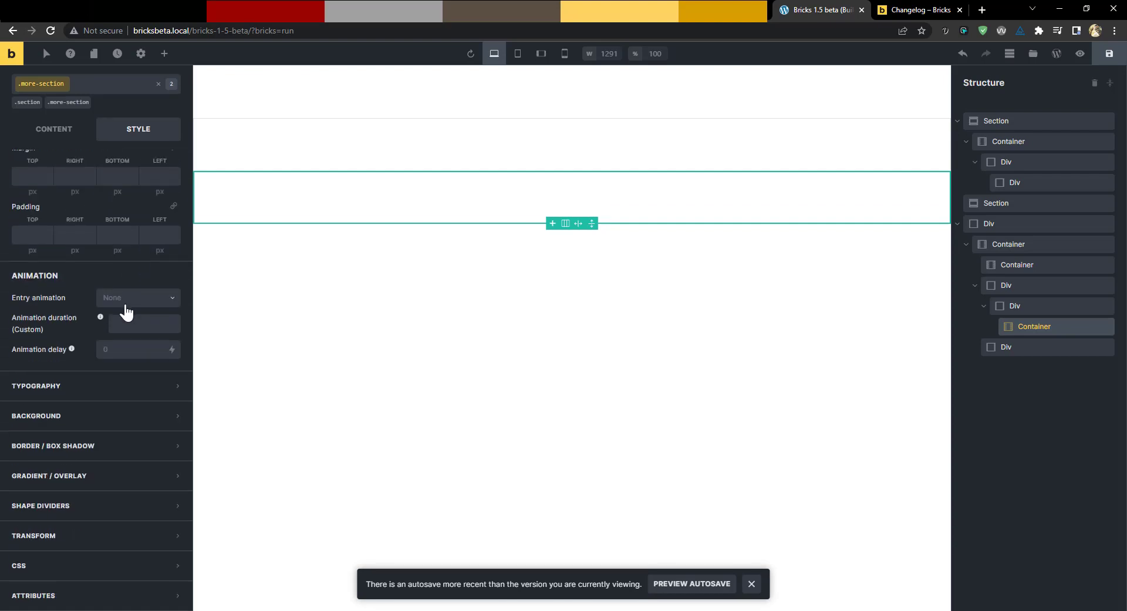
{"action": "left_click", "coordinate": [34, 388]}
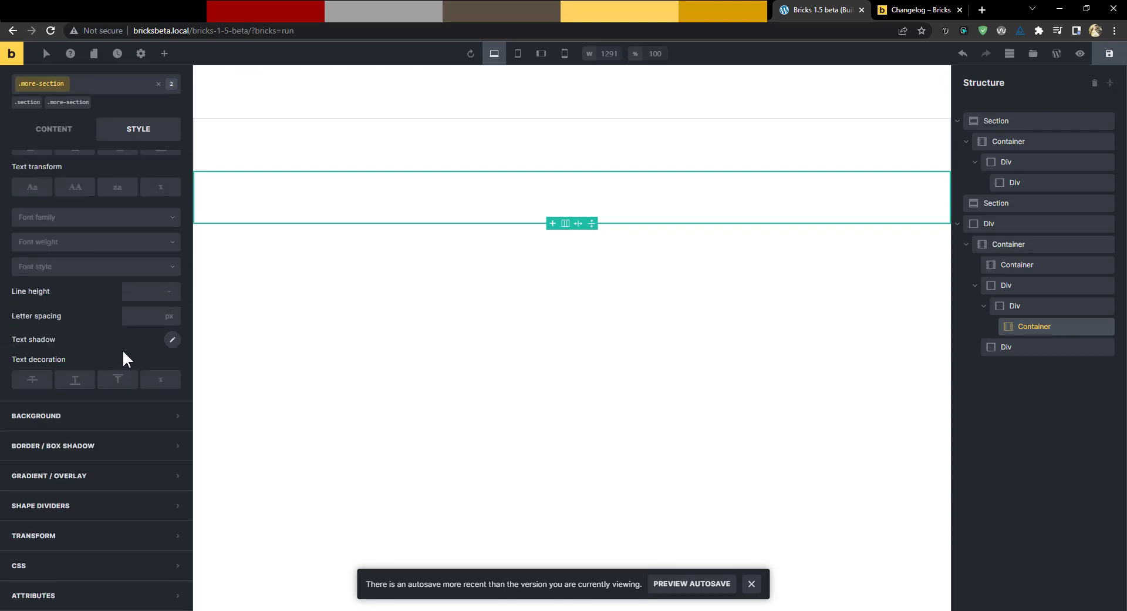
{"action": "left_click", "coordinate": [41, 418]}
{"action": "scroll", "coordinate": [129, 364], "scroll_direction": "up", "scroll_amount": 3}
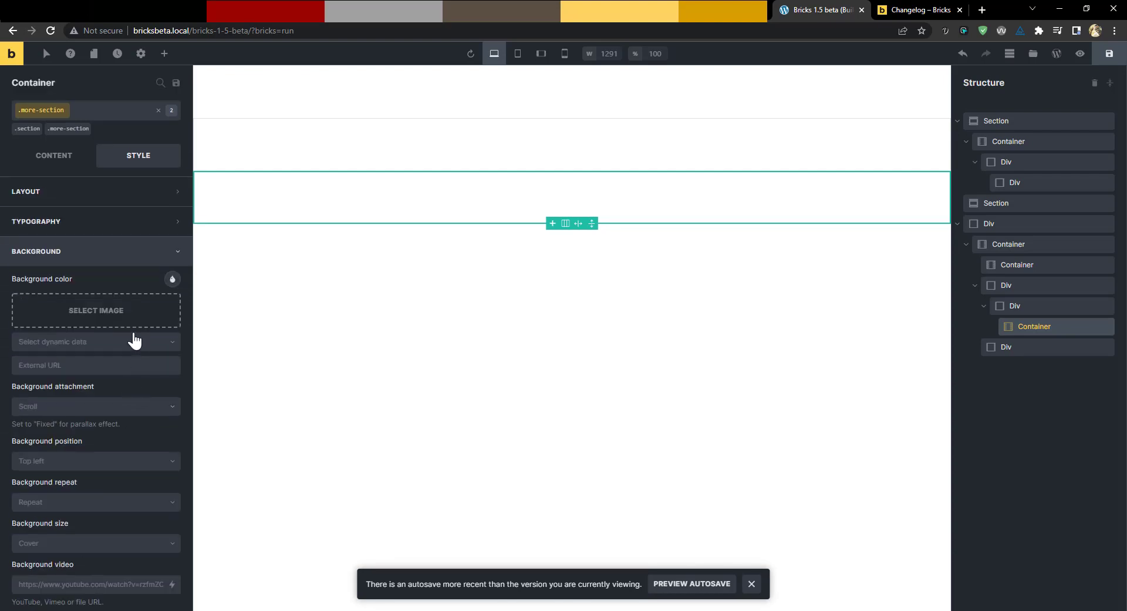
Review the layout style settings for spacing, sizing, positioning and animation in the .more-section class.
{"action": "left_click", "coordinate": [118, 197]}
{"action": "scroll", "coordinate": [121, 350], "scroll_direction": "down", "scroll_amount": 8}
{"action": "scroll", "coordinate": [129, 361], "scroll_direction": "up", "scroll_amount": 5}
{"action": "scroll", "coordinate": [121, 370], "scroll_direction": "down", "scroll_amount": 3}
{"action": "scroll", "coordinate": [123, 371], "scroll_direction": "up", "scroll_amount": 2}
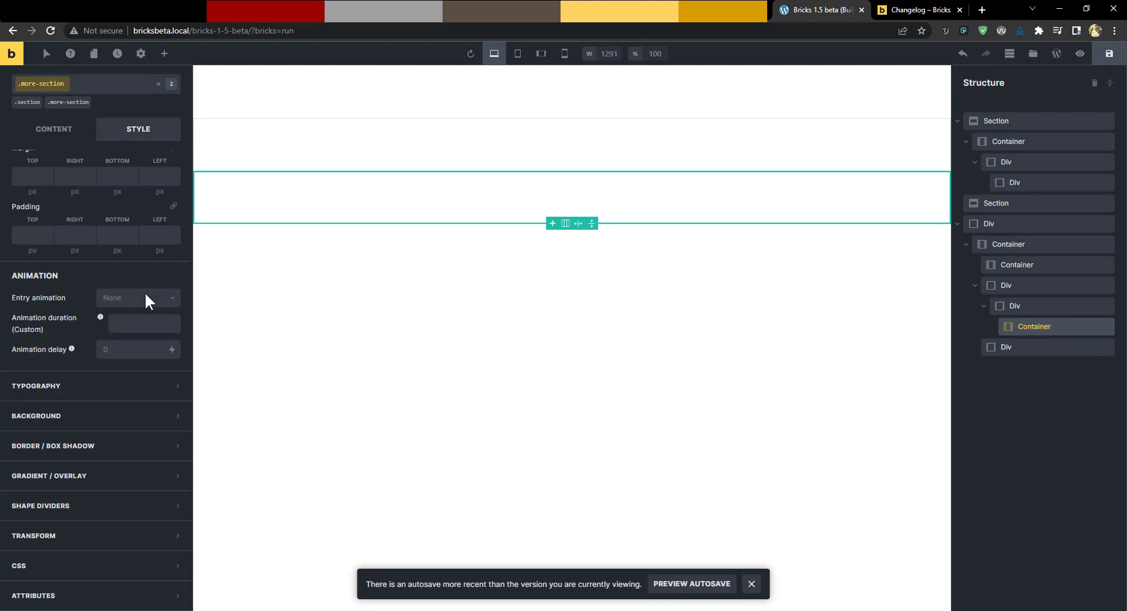
{"action": "scroll", "coordinate": [144, 291], "scroll_direction": "down", "scroll_amount": 3}
{"action": "scroll", "coordinate": [144, 292], "scroll_direction": "up", "scroll_amount": 3}
{"action": "scroll", "coordinate": [144, 290], "scroll_direction": "down", "scroll_amount": 10}
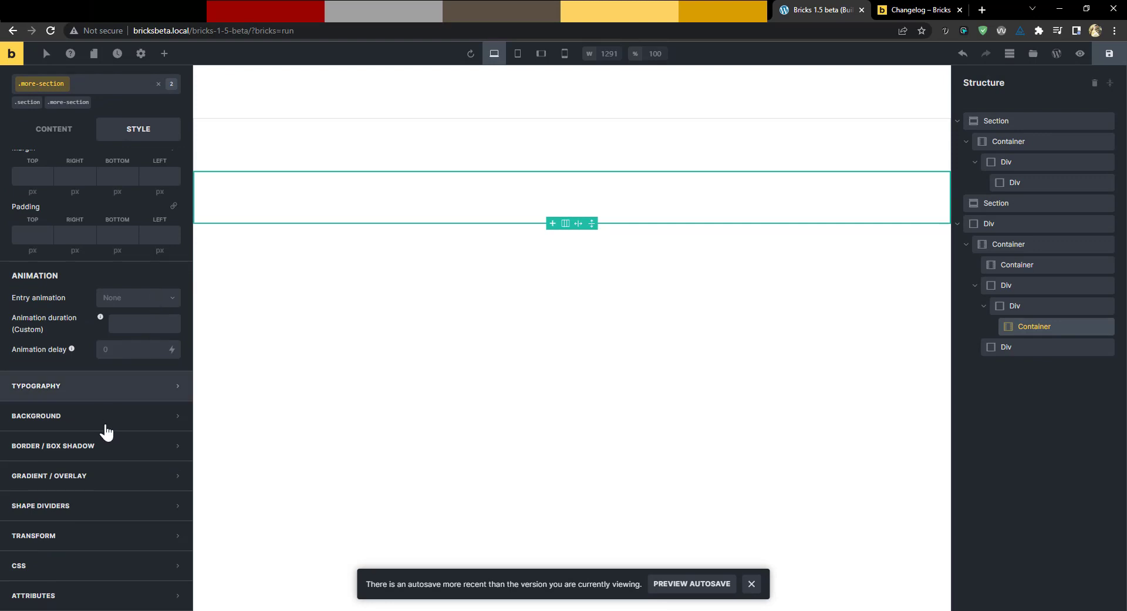
Compare the Container's content settings with its layout style settings, including the inner container spacing.
{"action": "left_click", "coordinate": [54, 133]}
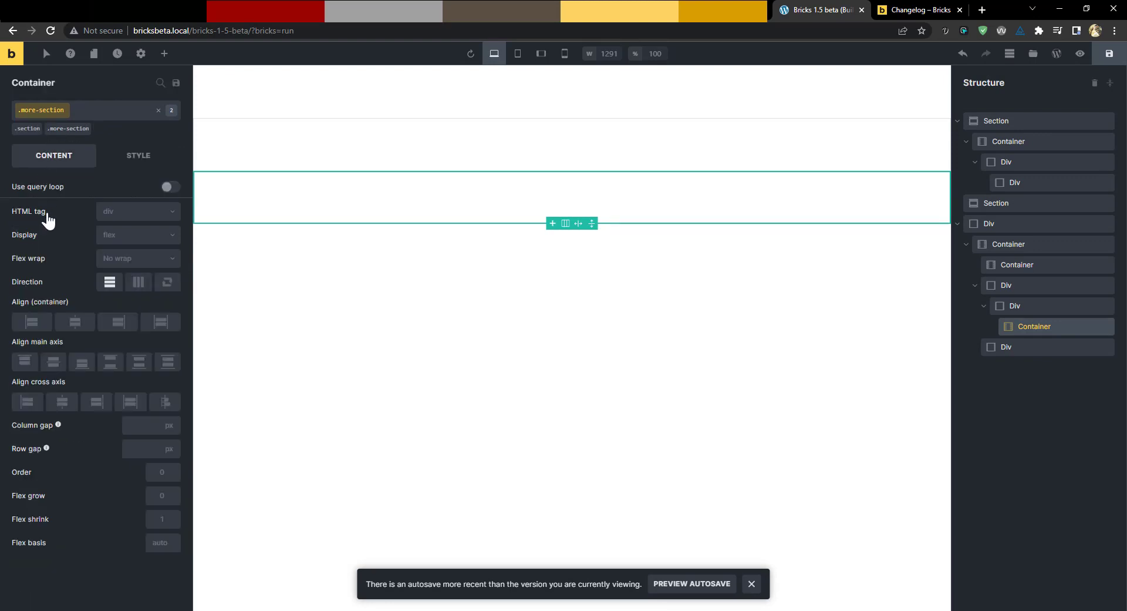
{"action": "left_click", "coordinate": [135, 158]}
{"action": "scroll", "coordinate": [139, 317], "scroll_direction": "down", "scroll_amount": 10}
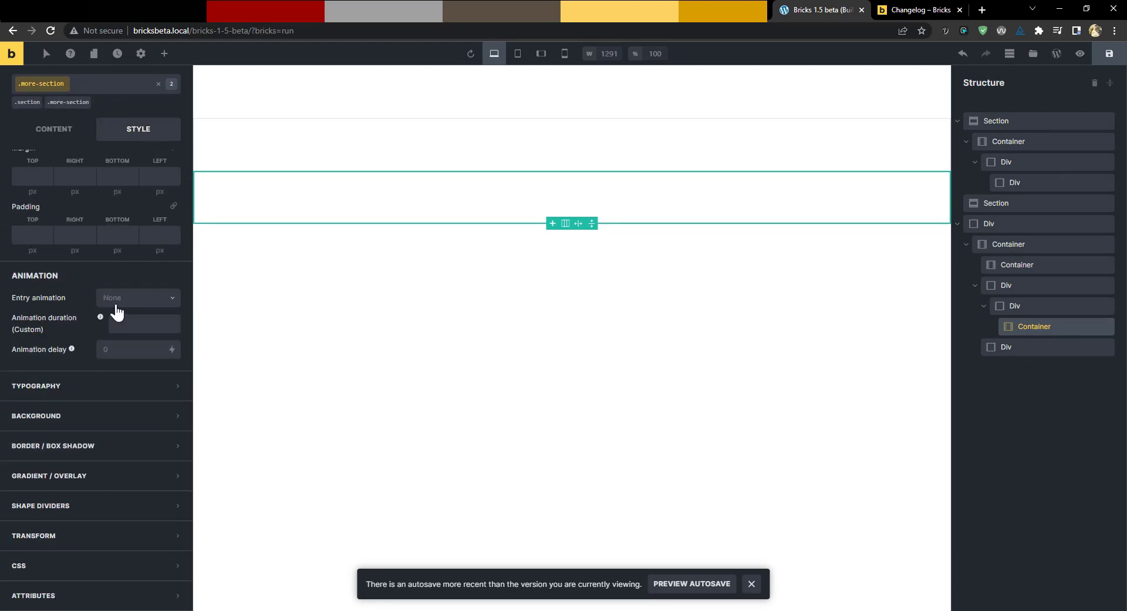
{"action": "scroll", "coordinate": [109, 429], "scroll_direction": "up", "scroll_amount": 8}
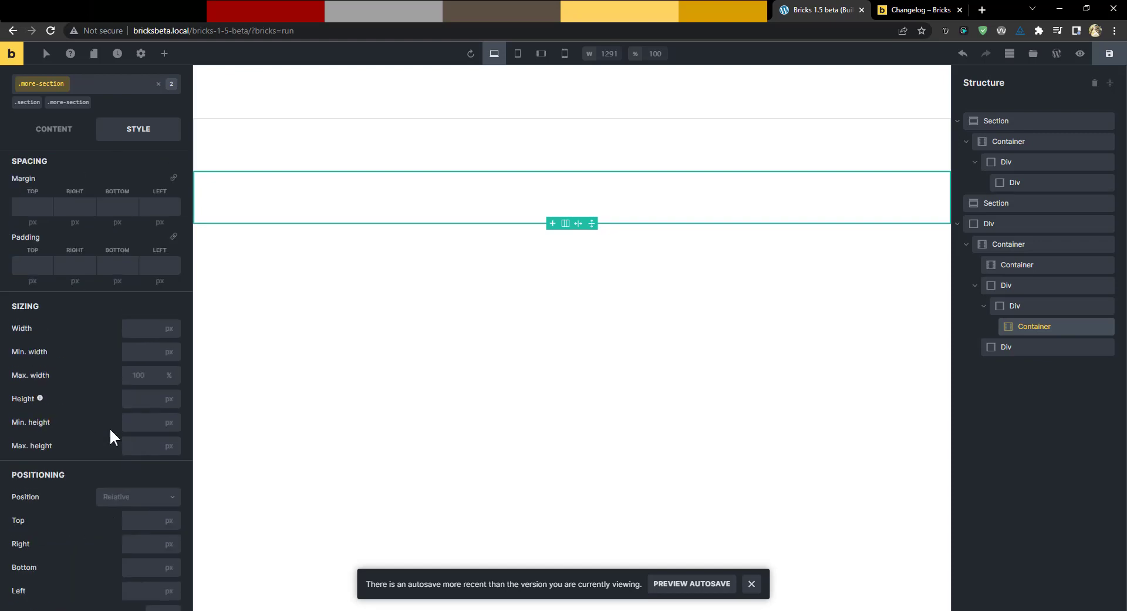
{"action": "scroll", "coordinate": [57, 164], "scroll_direction": "down", "scroll_amount": 10}
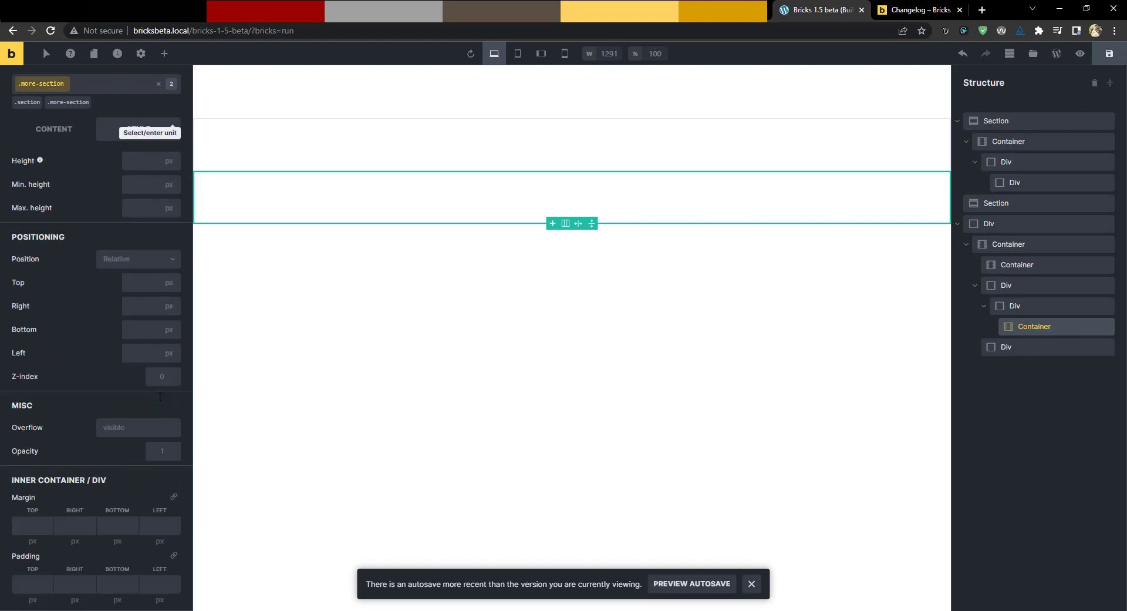
{"action": "left_click", "coordinate": [57, 135]}
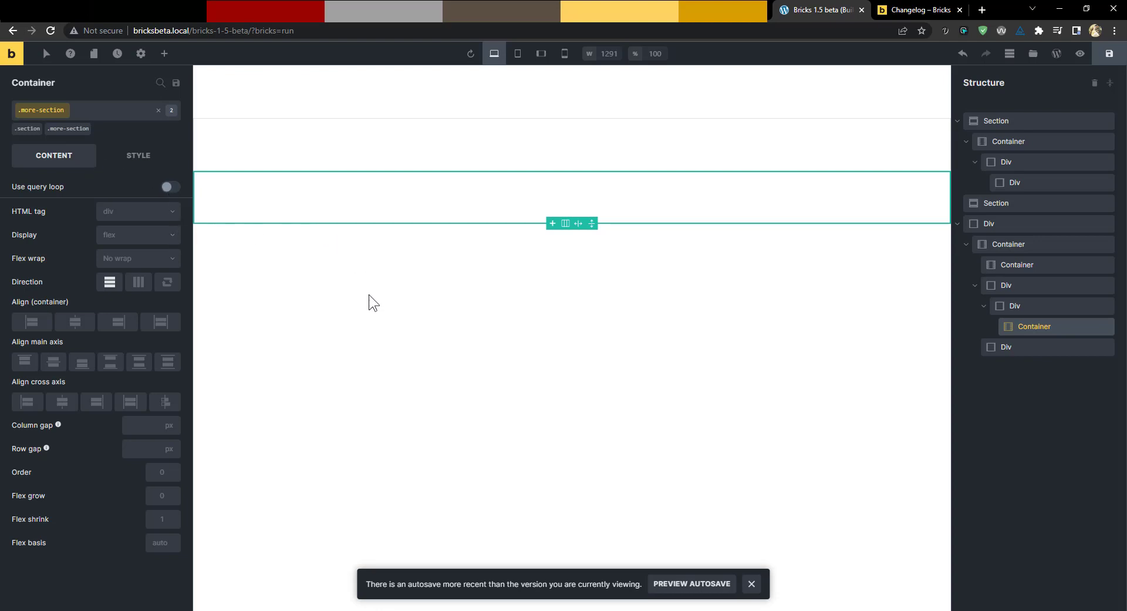
Open the background color of the Container's .more-section class and move the light blue palette swatch to just after red.
{"action": "left_click", "coordinate": [511, 143]}
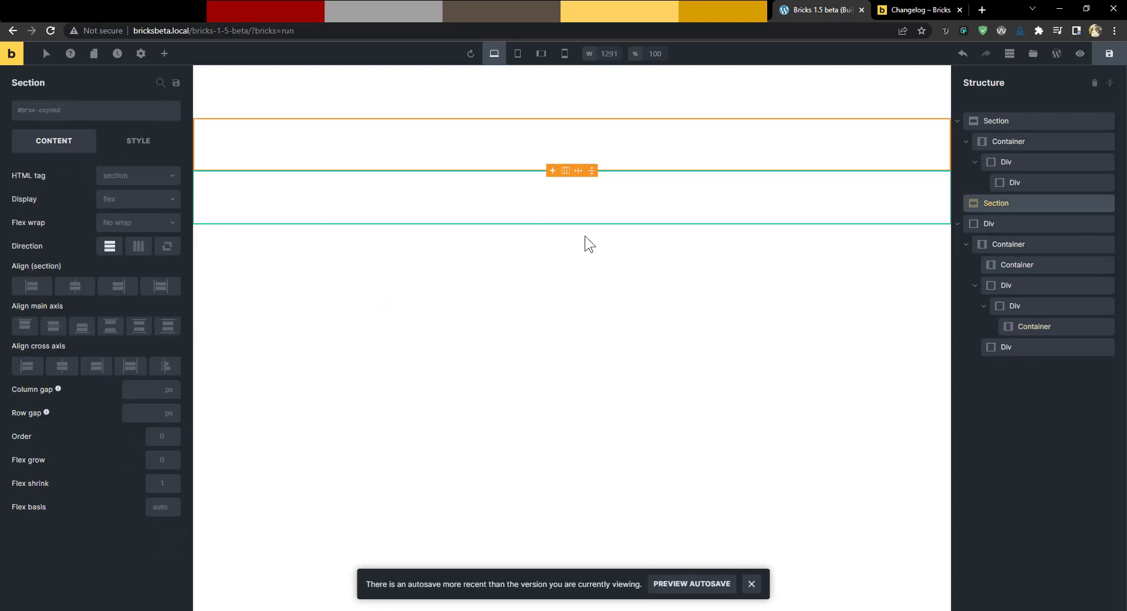
{"action": "left_click", "coordinate": [449, 214]}
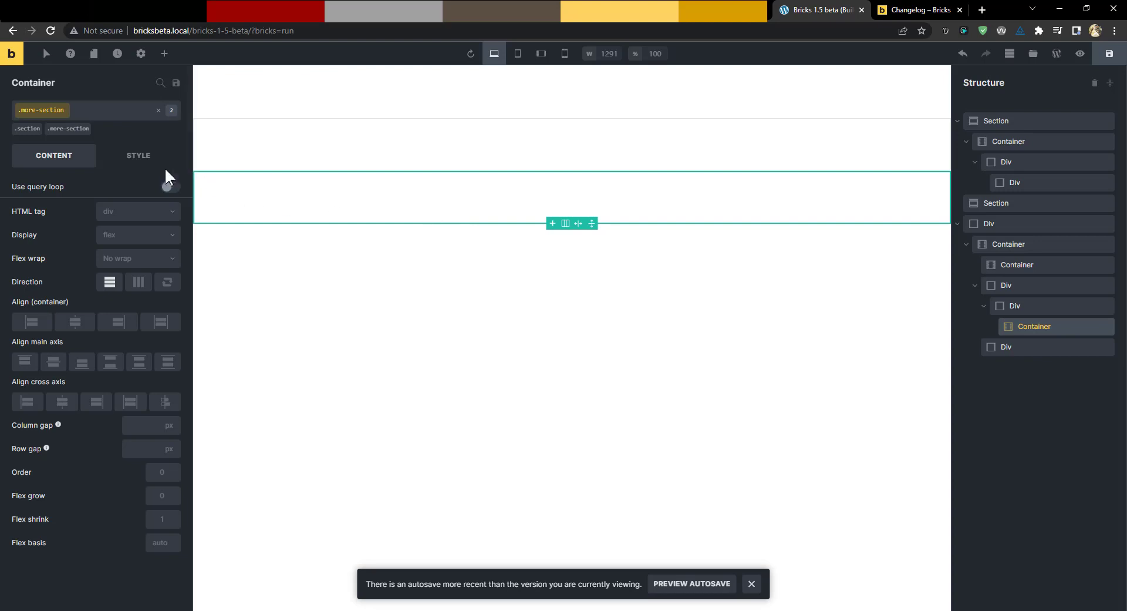
{"action": "left_click", "coordinate": [146, 159]}
{"action": "left_click", "coordinate": [113, 253]}
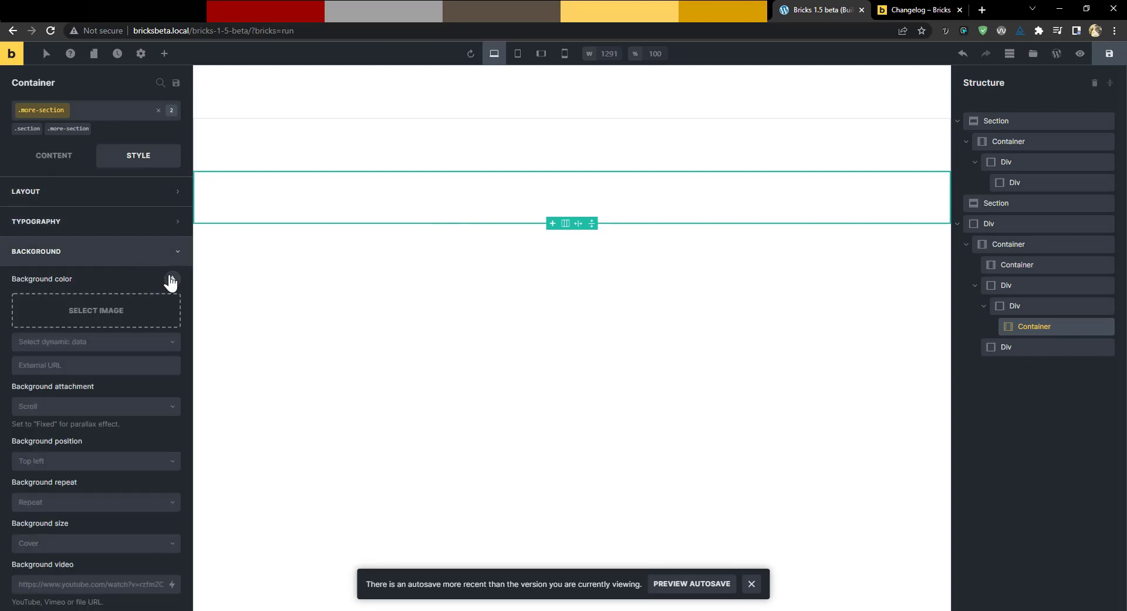
{"action": "left_click", "coordinate": [172, 279]}
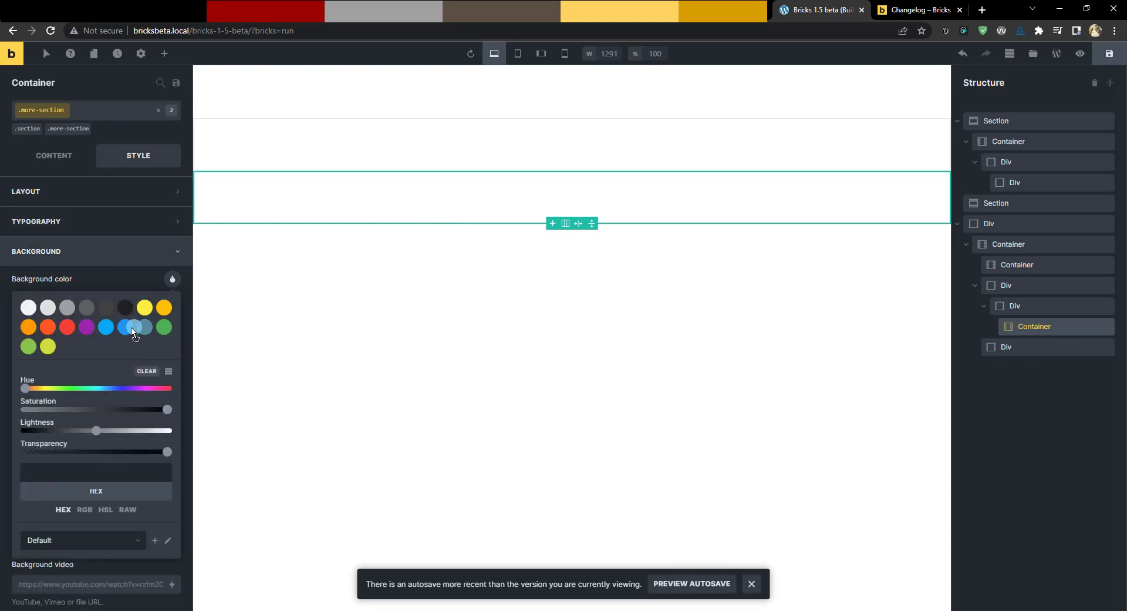
{"action": "left_click_drag", "start_coordinate": [122, 335], "coordinate": [92, 334]}
Set the background color of the .more-section class to the raw value var(--color).
{"action": "scroll", "coordinate": [154, 389], "scroll_direction": "down", "scroll_amount": 2}
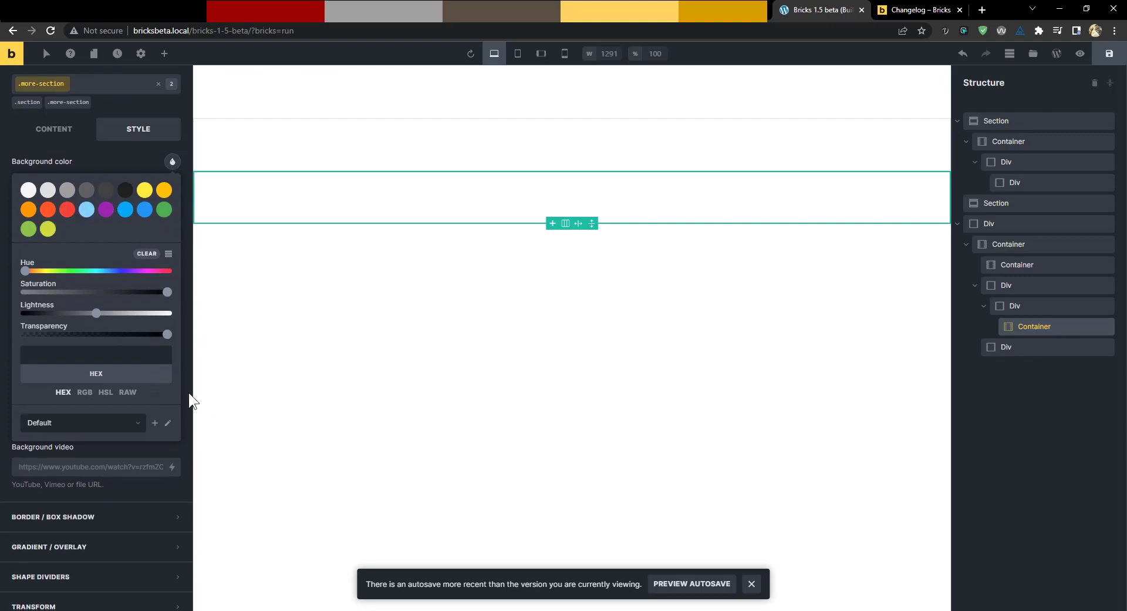
{"action": "left_click", "coordinate": [127, 392]}
{"action": "left_click", "coordinate": [128, 355]}
{"action": "type", "text": "var(--"}
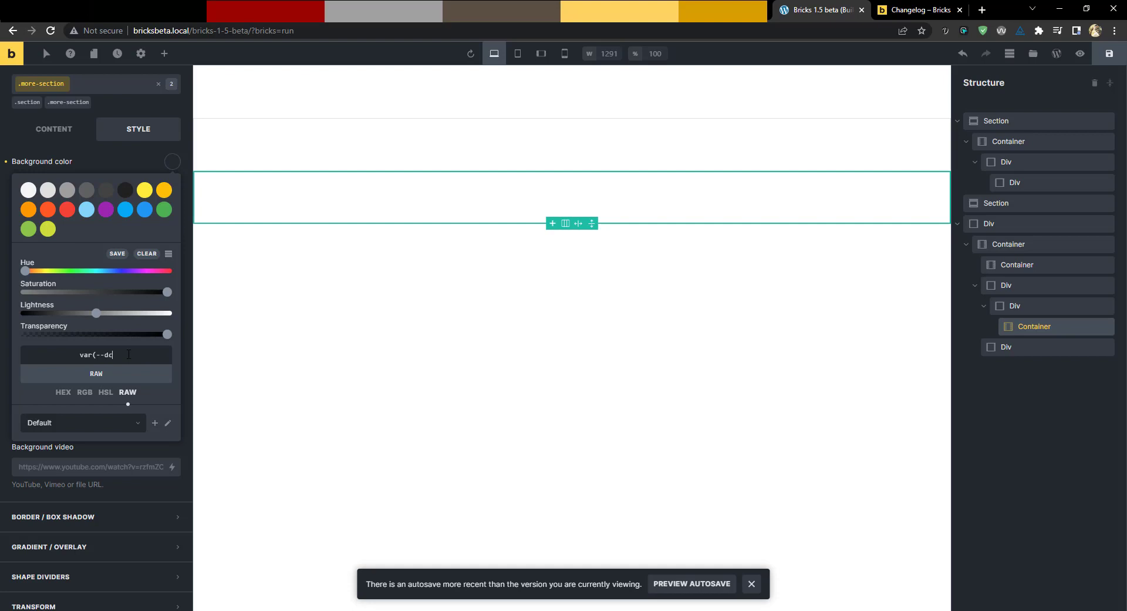
{"action": "type", "text": "color)"}
{"action": "left_click_drag", "start_coordinate": [129, 354], "coordinate": [53, 363]}
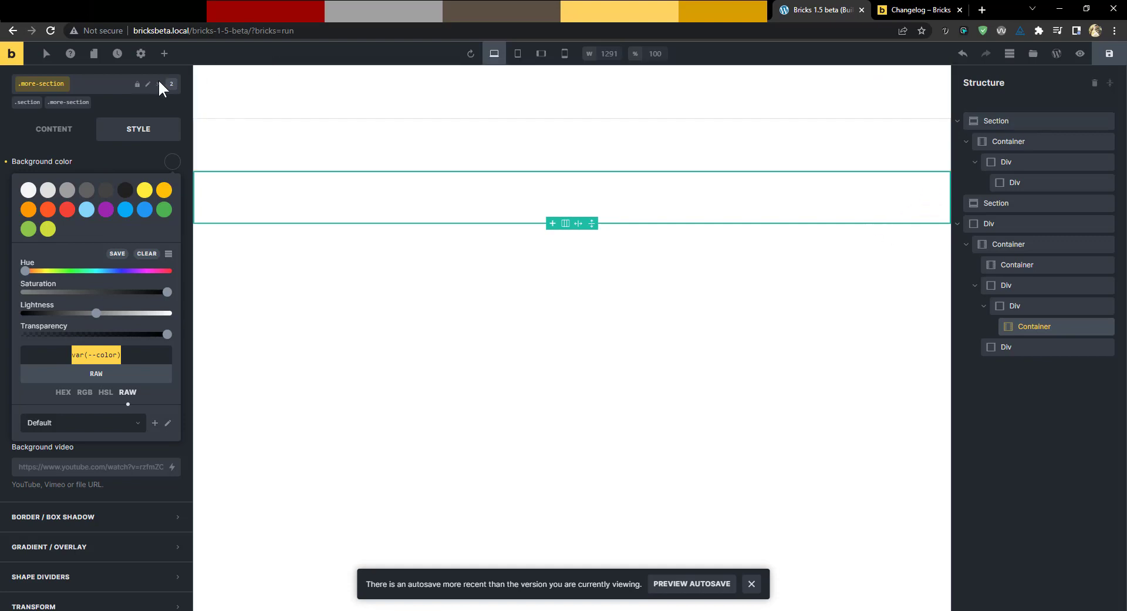
Add a :root rule declaring --color: red; to the page's custom CSS.
{"action": "left_click", "coordinate": [93, 53]}
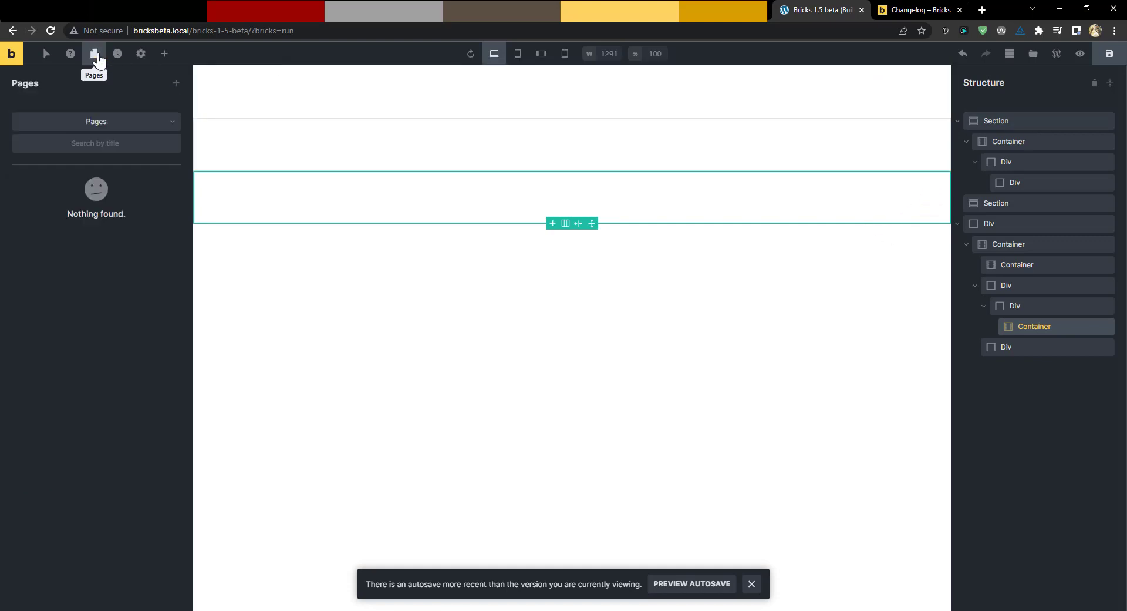
{"action": "left_click", "coordinate": [141, 53]}
{"action": "left_click", "coordinate": [69, 147]}
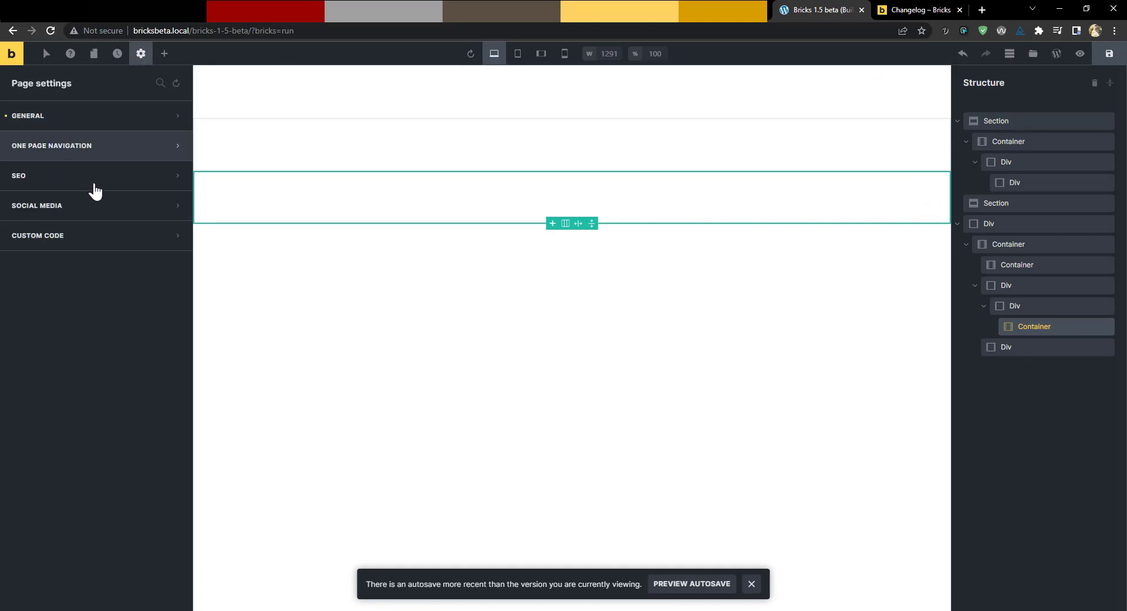
{"action": "left_click", "coordinate": [75, 238]}
{"action": "left_click", "coordinate": [103, 325]}
{"action": "type", "text": "root:"}
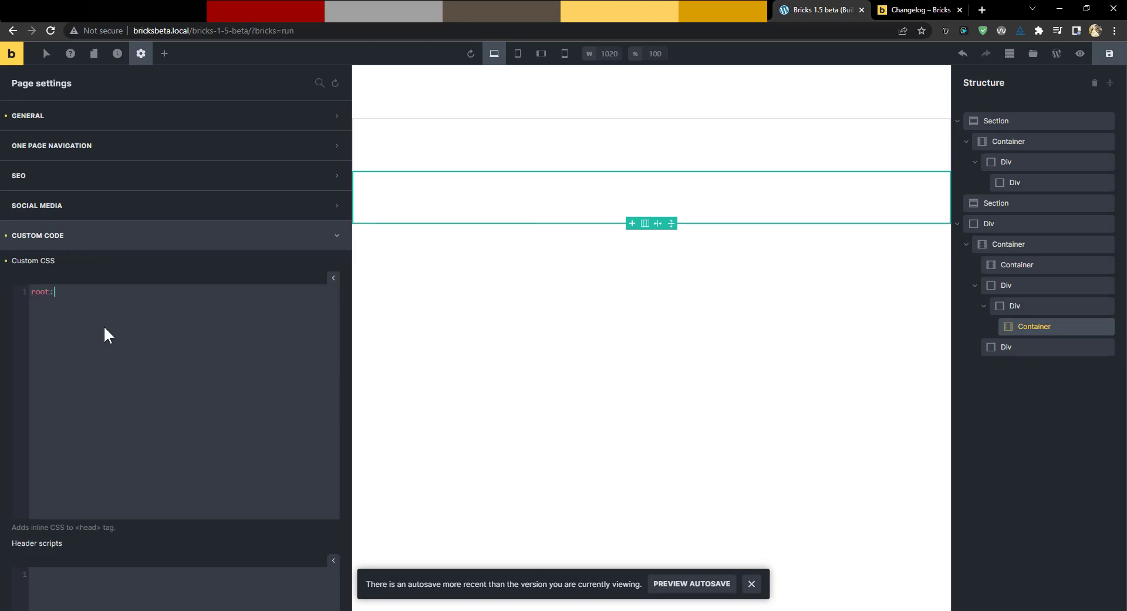
{"action": "key", "text": "BackSpace"}
{"action": "key", "text": "Home"}
{"action": "type", "text": ":"}
{"action": "key", "text": "End"}
{"action": "type", "text": "{"}
{"action": "key", "text": "Return"}
{"action": "key", "text": "Return"}
{"action": "type", "text": "}"}
{"action": "left_click", "coordinate": [79, 303]}
{"action": "type", "text": "--color: red;"}
Set the background color of the outermost Div below the second Section to the raw value var(--color).
{"action": "left_click", "coordinate": [1007, 227]}
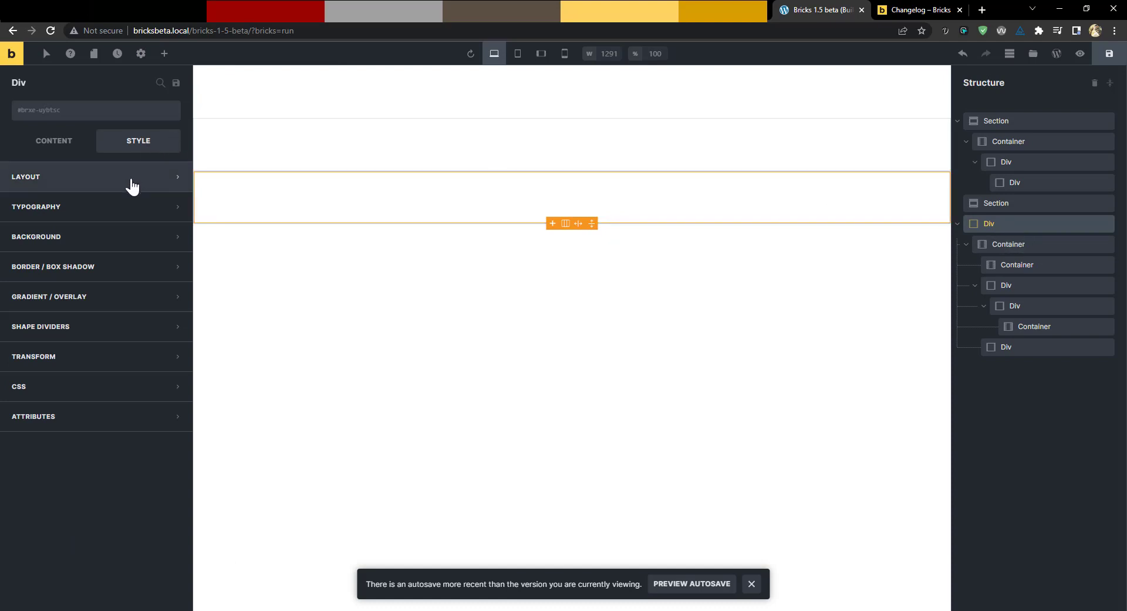
{"action": "left_click", "coordinate": [126, 236]}
{"action": "left_click", "coordinate": [172, 265]}
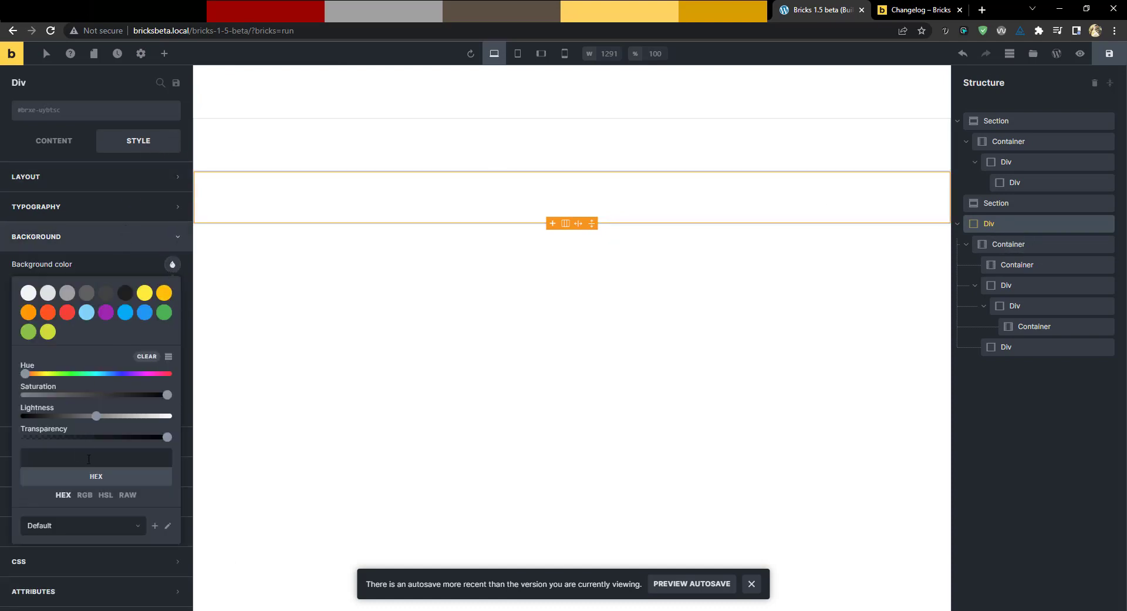
{"action": "left_click", "coordinate": [127, 495]}
{"action": "type", "text": "var(--co"}
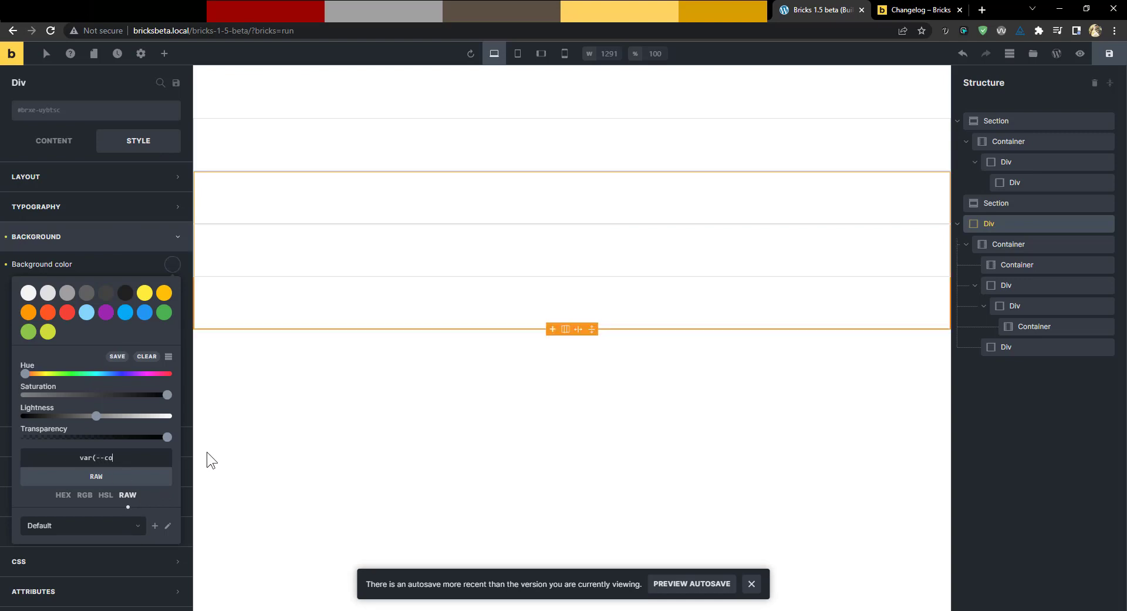
{"action": "type", "text": "lor)"}
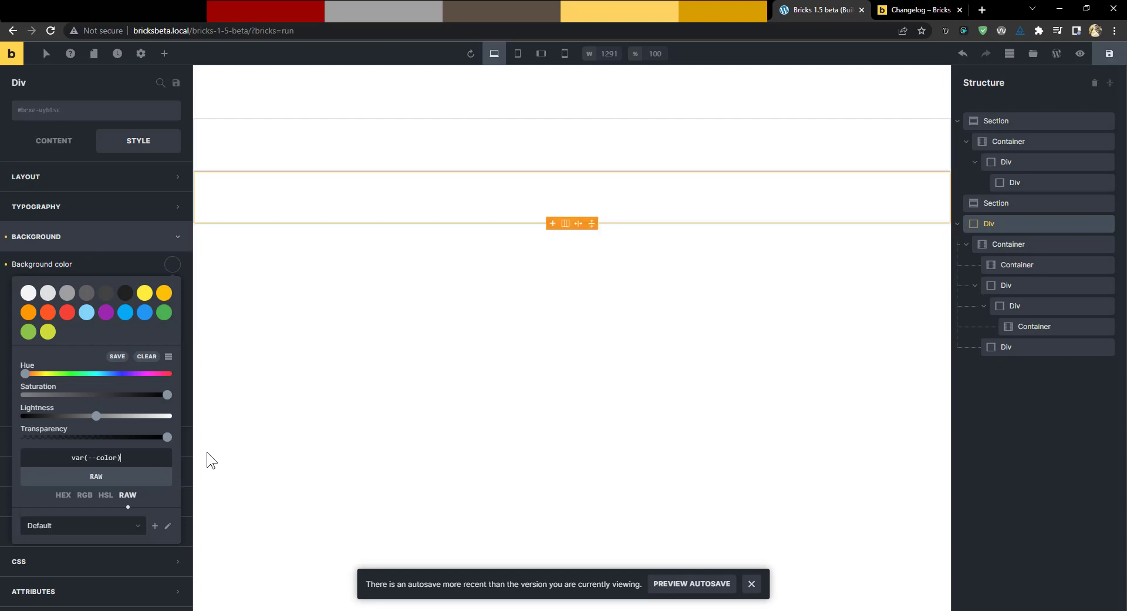
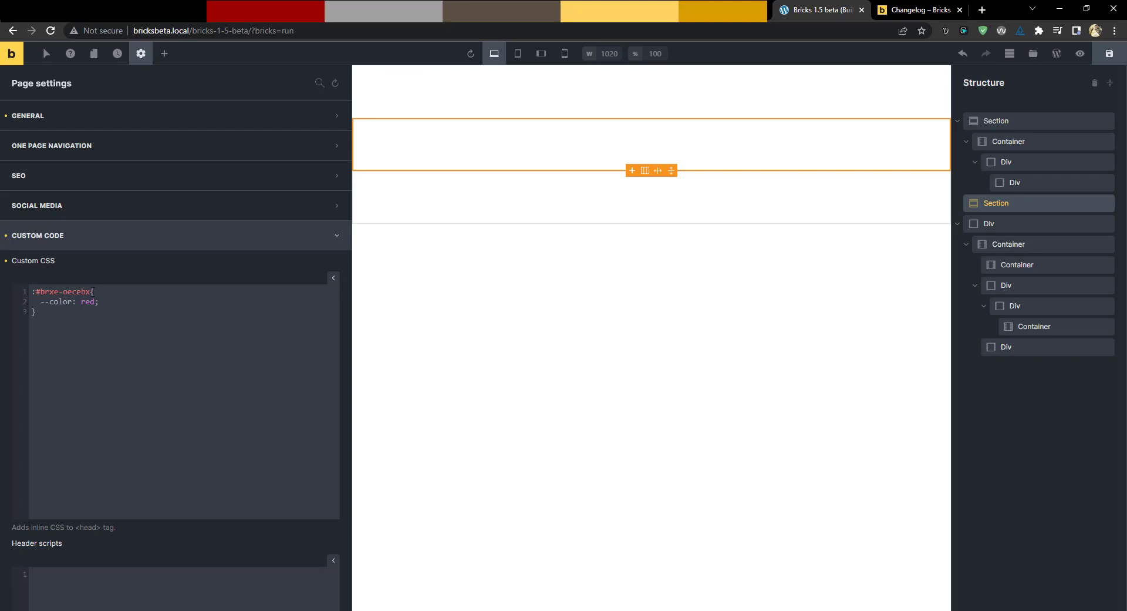
Correct the rule's selector to :root in the page's custom CSS, copy the whole rule and remove it from there.
{"action": "left_click_drag", "start_coordinate": [91, 291], "coordinate": [45, 292]}
{"action": "type", "text": "root{"}
{"action": "left_click_drag", "start_coordinate": [37, 319], "coordinate": [22, 286]}
{"action": "key", "text": "ctrl+c"}
{"action": "key", "text": "BackSpace"}
From the WordPress dashboard, paste the :root rule into the global custom CSS of the Bricks settings and save the settings.
{"action": "left_click", "coordinate": [12, 53]}
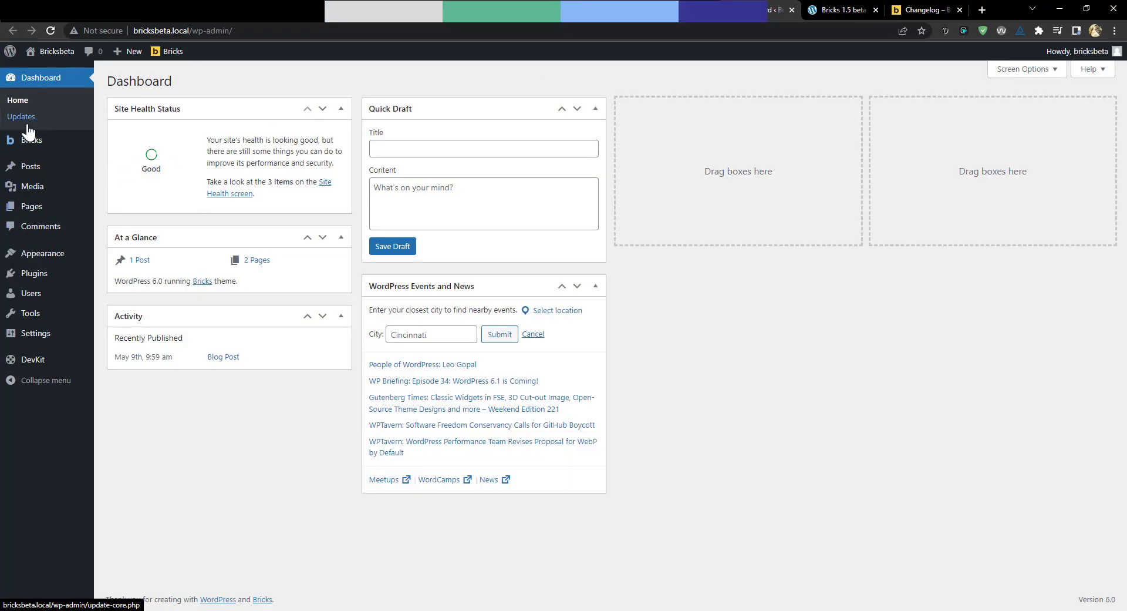
{"action": "mouse_move", "coordinate": [35, 141]}
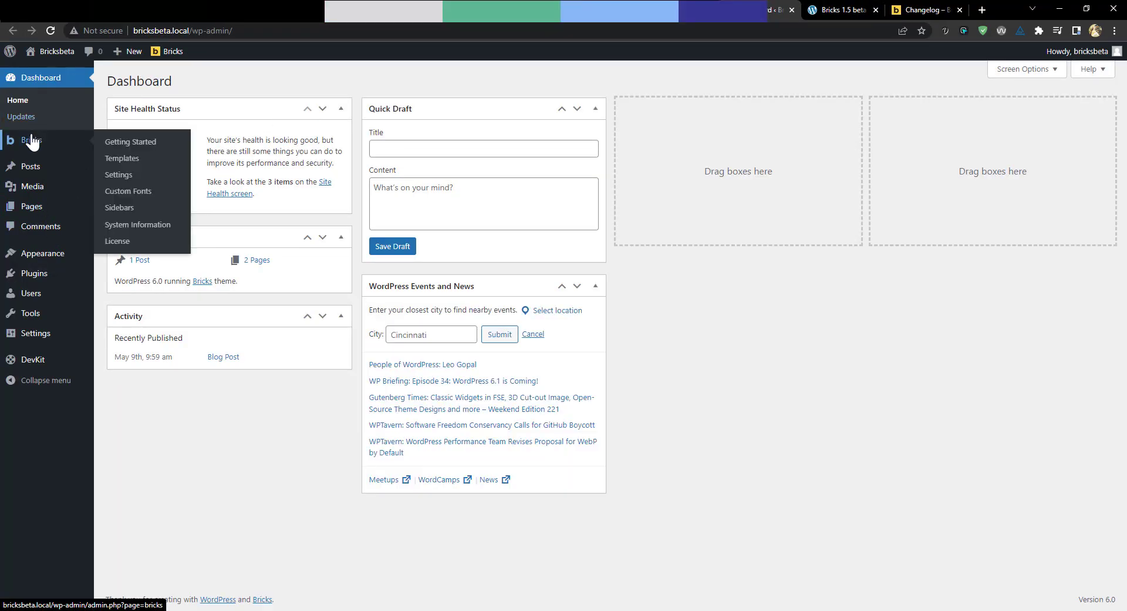
{"action": "left_click", "coordinate": [133, 176]}
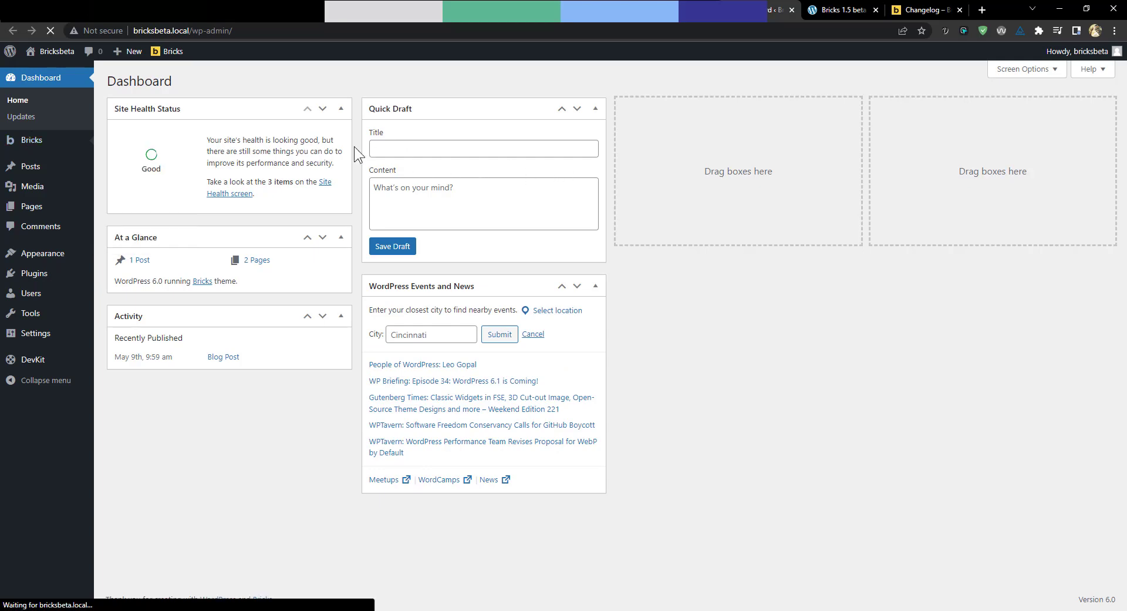
{"action": "left_click", "coordinate": [460, 120]}
{"action": "left_click", "coordinate": [402, 260]}
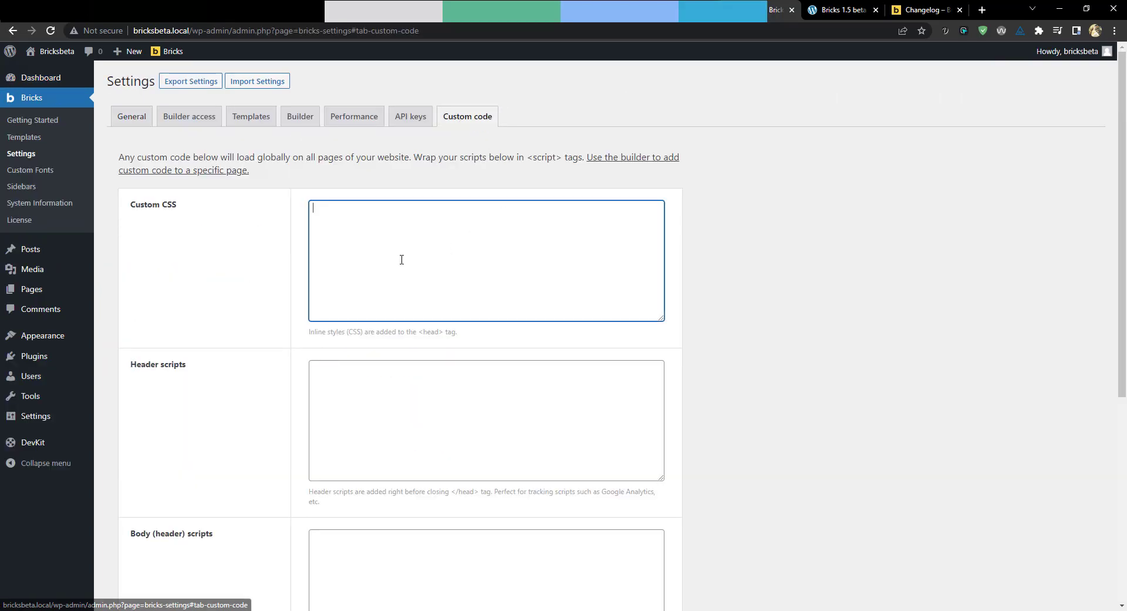
{"action": "key", "text": "ctrl+v"}
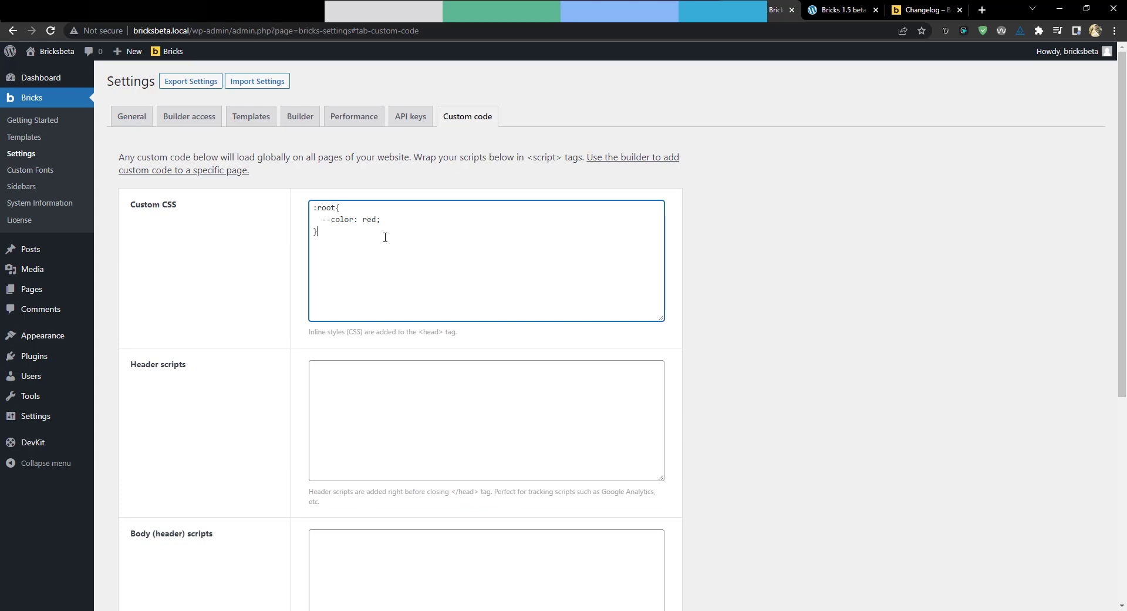
{"action": "scroll", "coordinate": [338, 222], "scroll_direction": "down", "scroll_amount": 6}
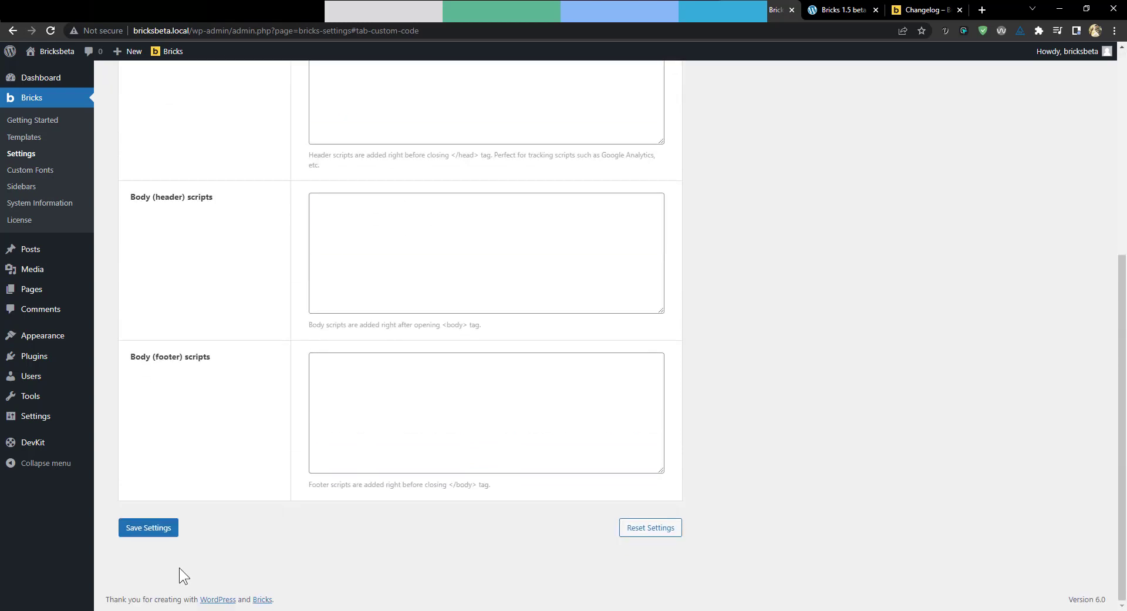
{"action": "left_click", "coordinate": [157, 537]}
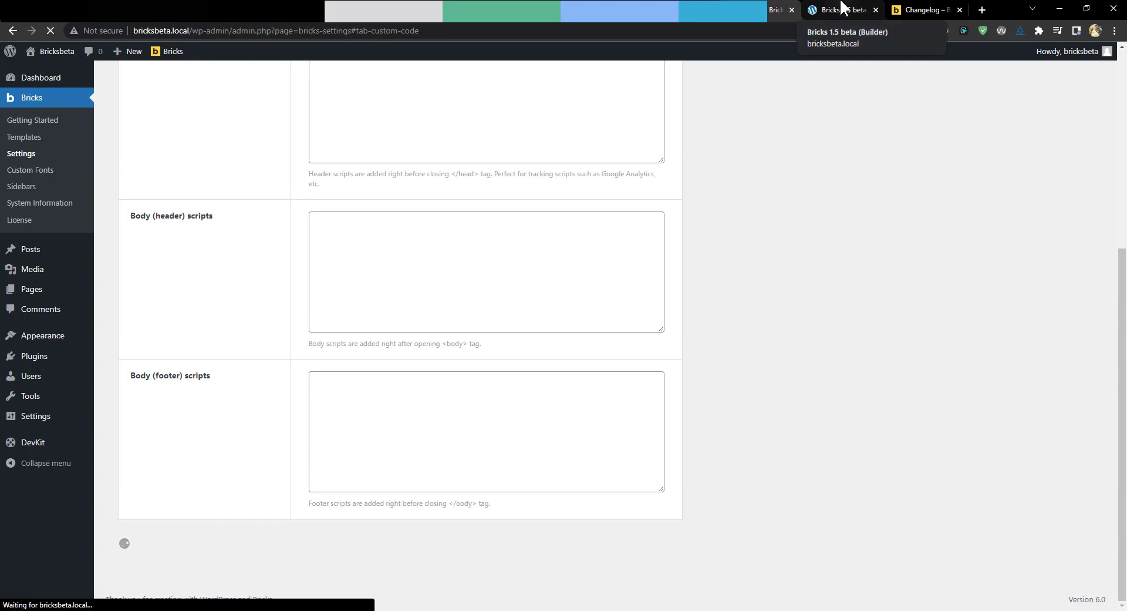
Return to the Bricks 1.5 beta page in the builder and reload it.
{"action": "left_click", "coordinate": [842, 7]}
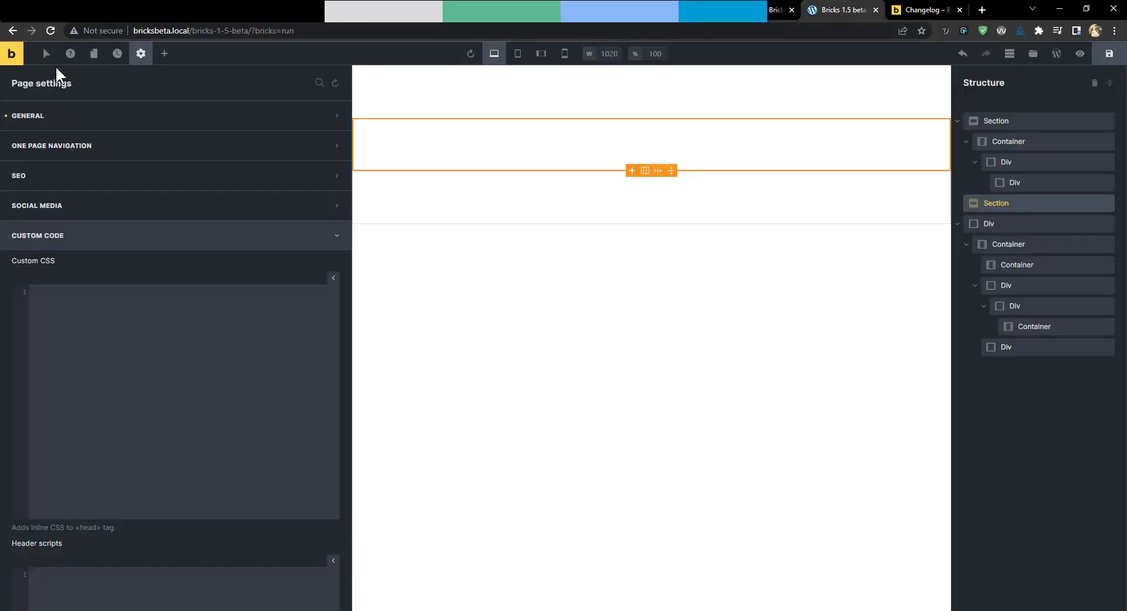
{"action": "left_click", "coordinate": [50, 30]}
{"action": "left_click", "coordinate": [633, 119]}
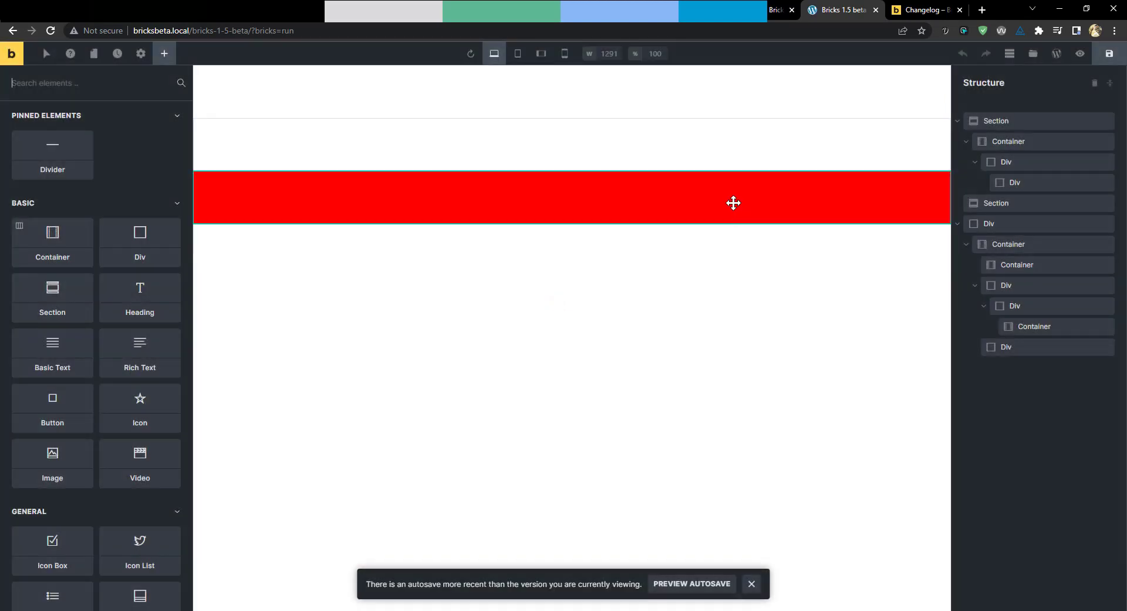
Check the raw background color of the Container nested in the red block.
{"action": "left_click", "coordinate": [674, 198]}
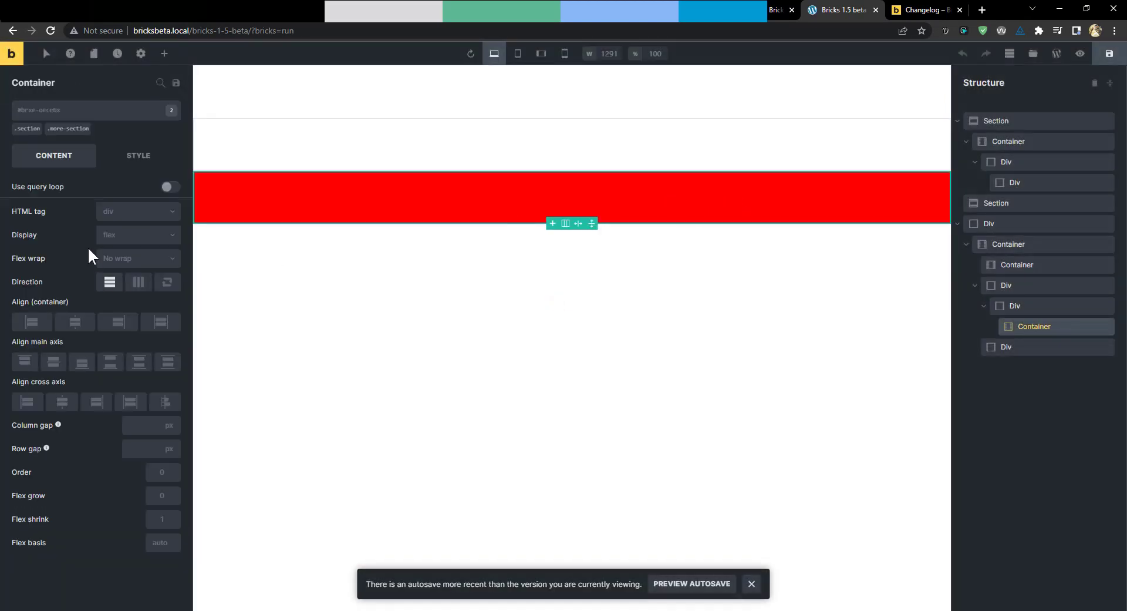
{"action": "left_click", "coordinate": [135, 156]}
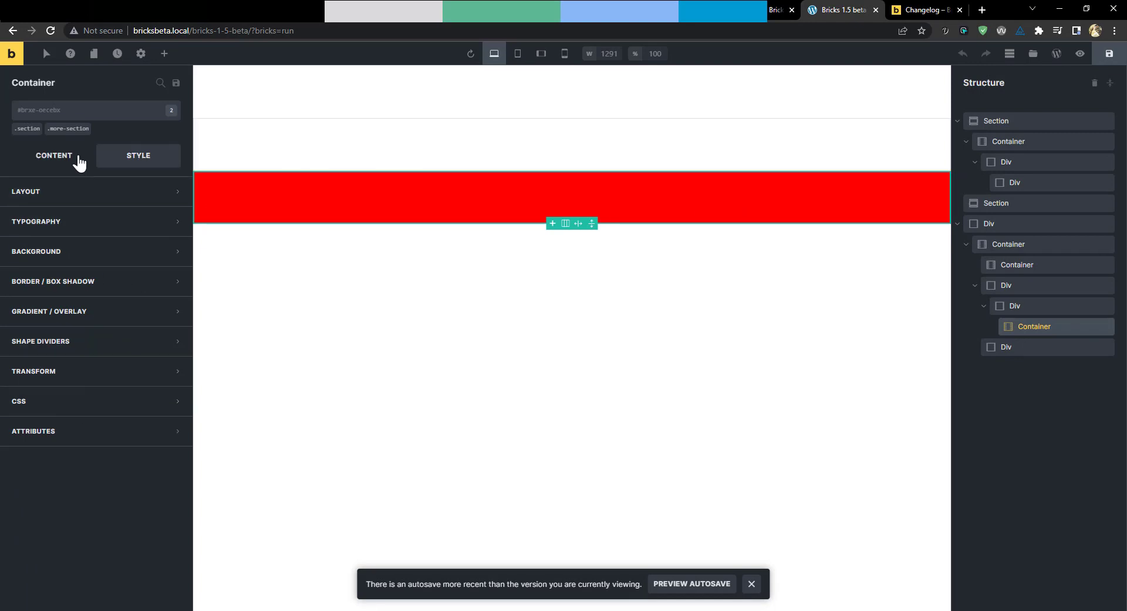
{"action": "left_click", "coordinate": [131, 257]}
{"action": "left_click", "coordinate": [172, 279]}
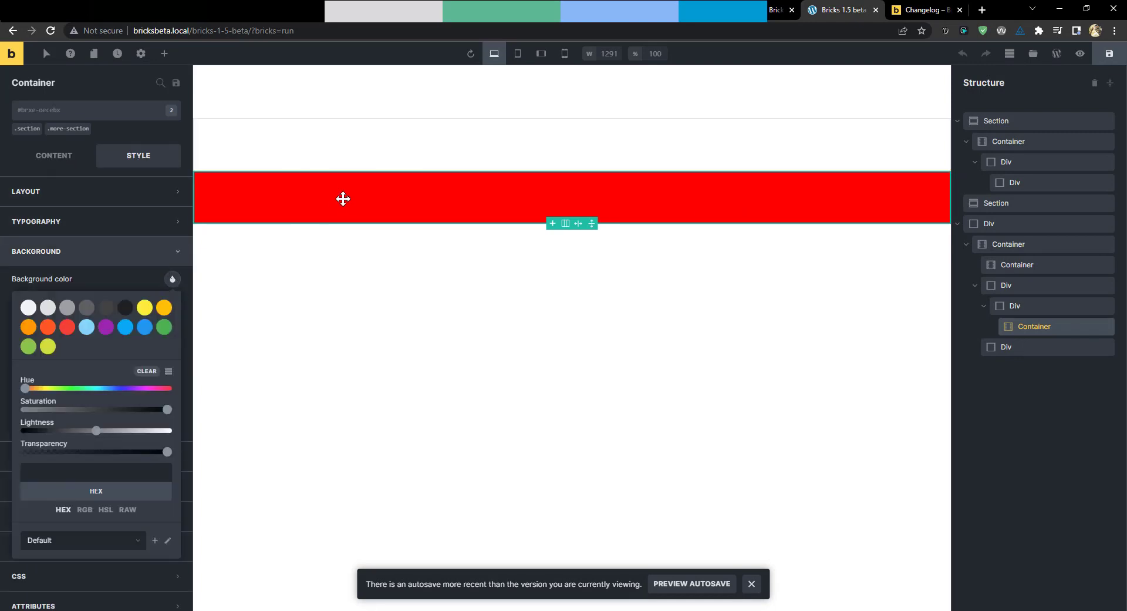
{"action": "left_click", "coordinate": [127, 509]}
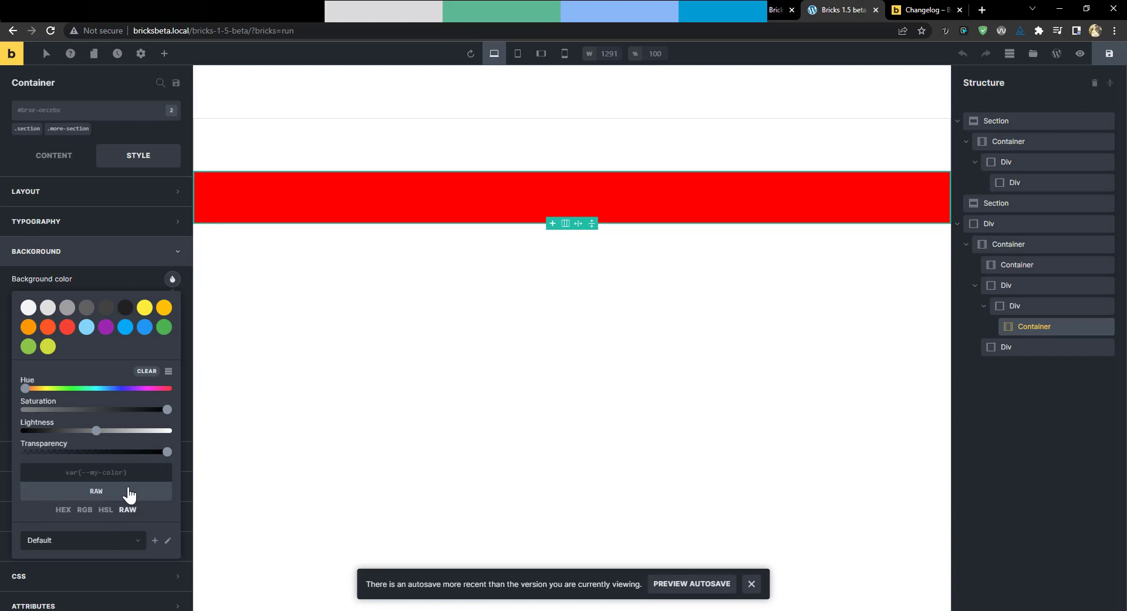
{"action": "left_click", "coordinate": [1019, 283]}
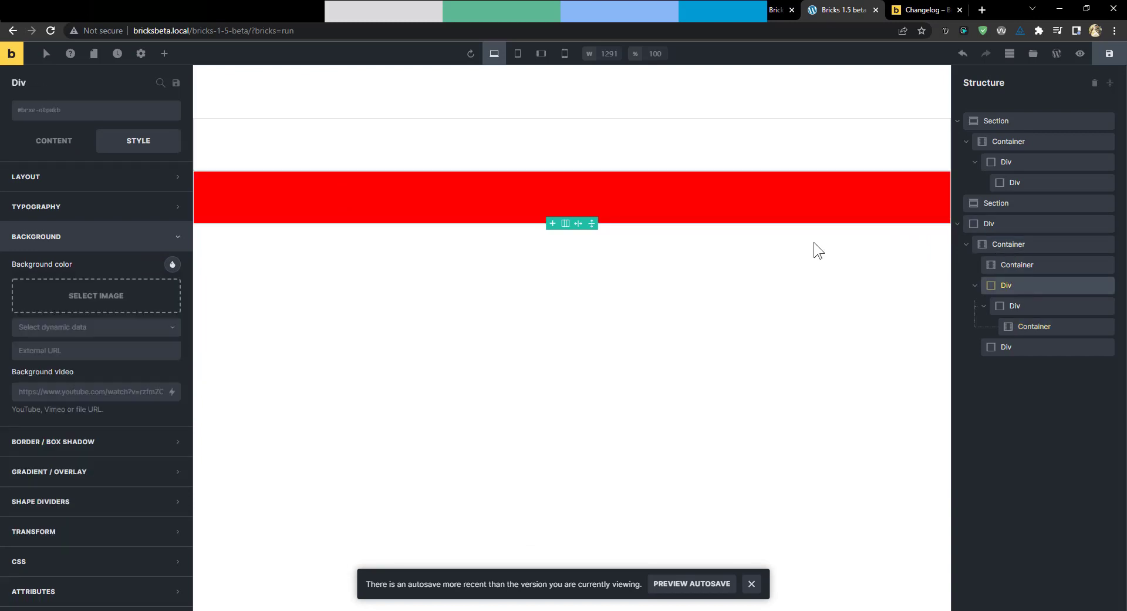
Inspect the raw background color of the outermost Div and compare it with the nested Div's background settings.
{"action": "left_click", "coordinate": [1004, 222]}
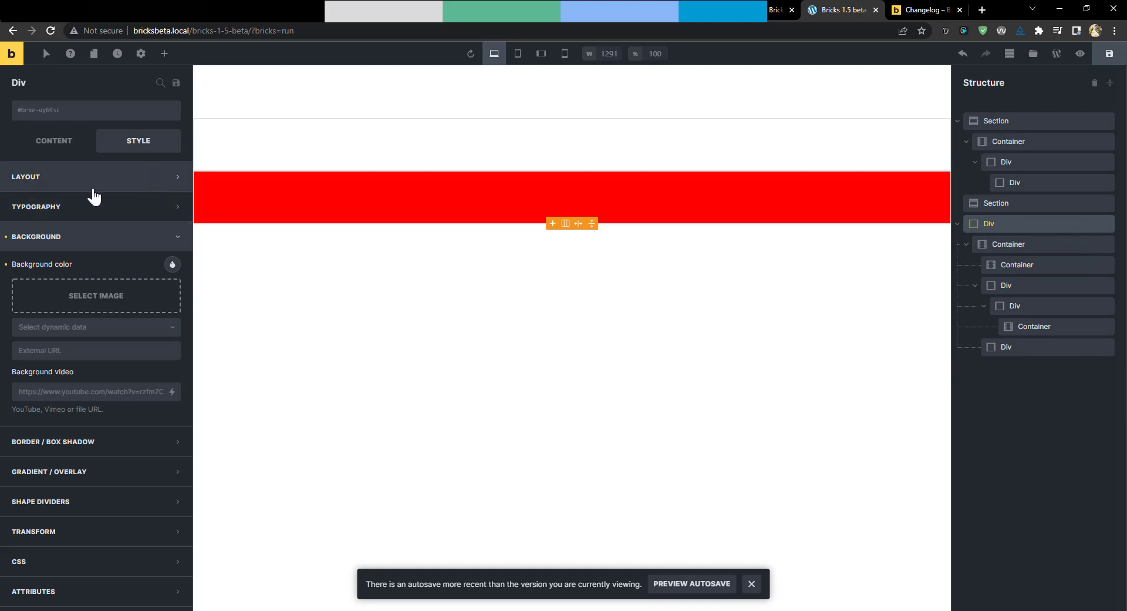
{"action": "left_click", "coordinate": [88, 245]}
{"action": "left_click_drag", "start_coordinate": [88, 244], "coordinate": [168, 276]}
{"action": "left_click", "coordinate": [172, 265]}
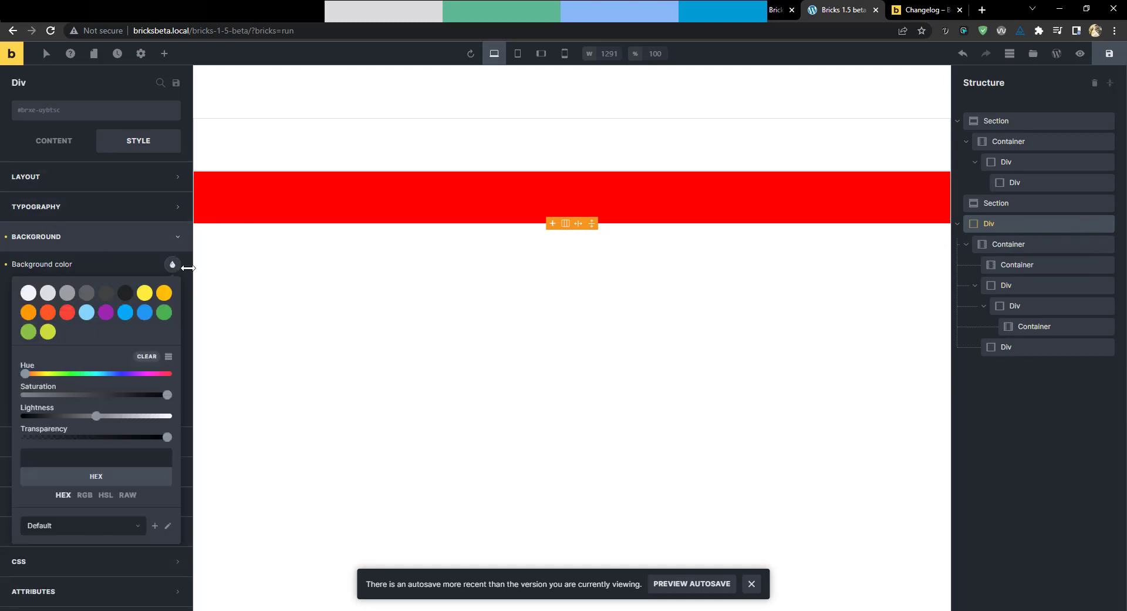
{"action": "left_click", "coordinate": [128, 494]}
{"action": "left_click", "coordinate": [1006, 285]}
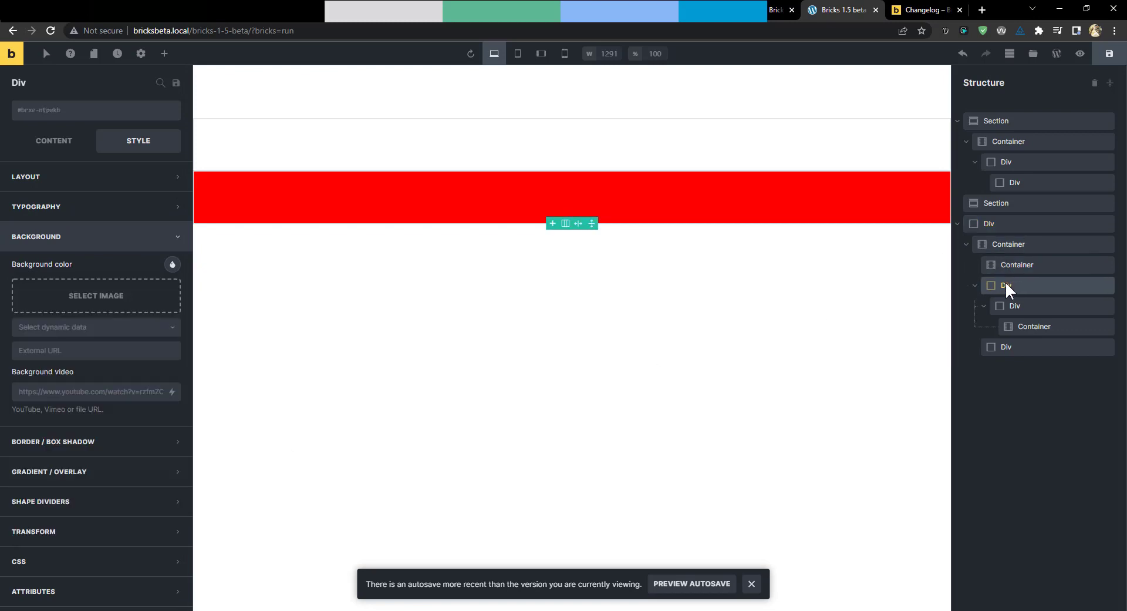
{"action": "left_click", "coordinate": [1010, 226]}
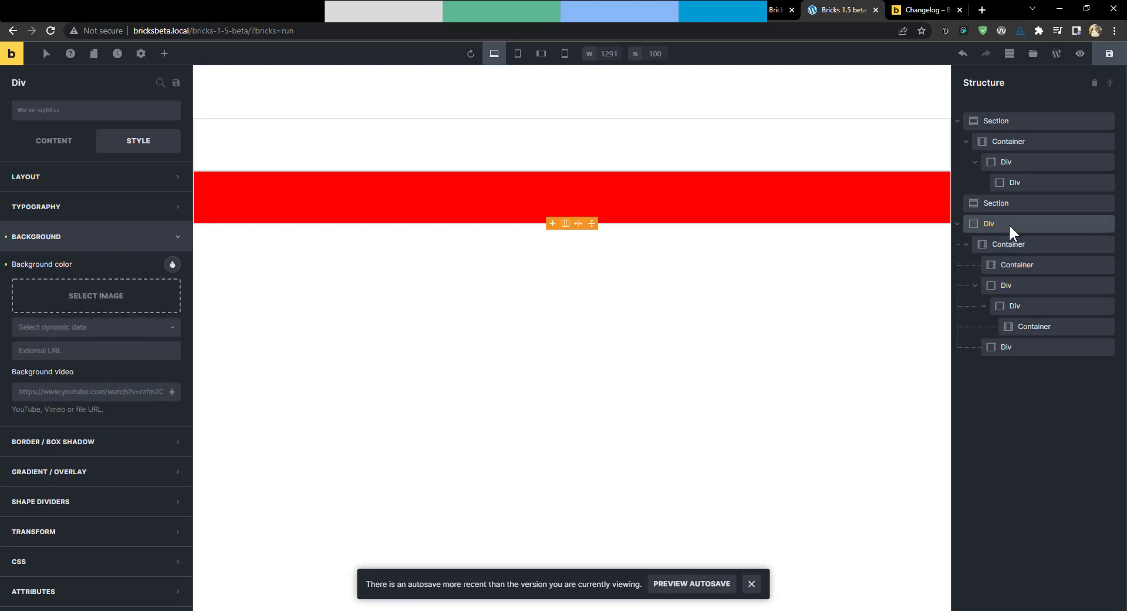
Try to change the outermost Div's background color to the purple palette swatch in raw format.
{"action": "left_click", "coordinate": [171, 265]}
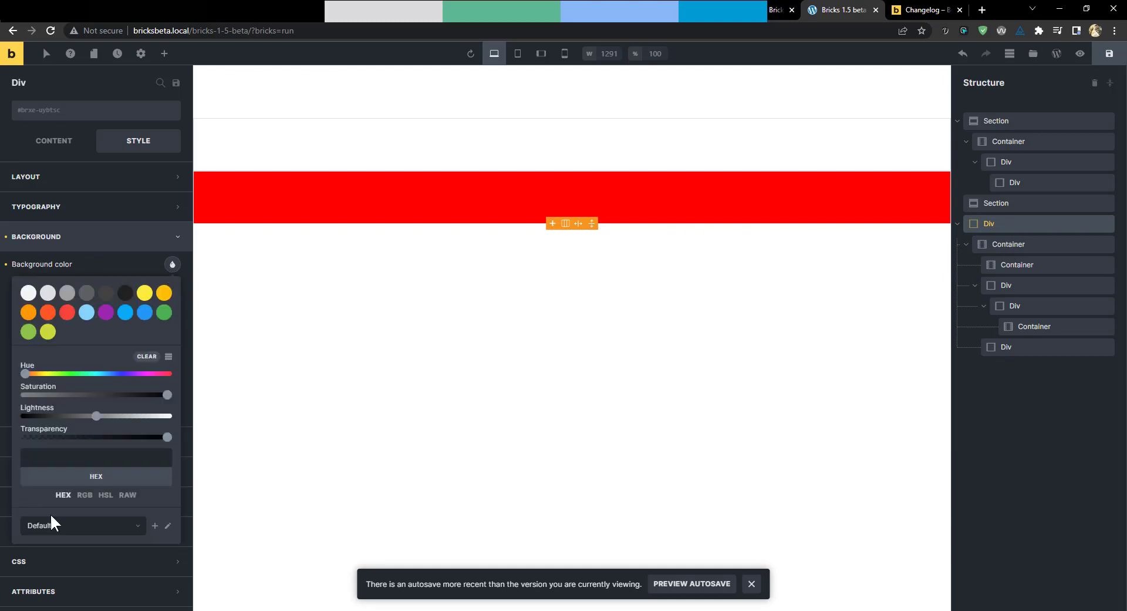
{"action": "left_click", "coordinate": [129, 496]}
{"action": "left_click", "coordinate": [105, 314]}
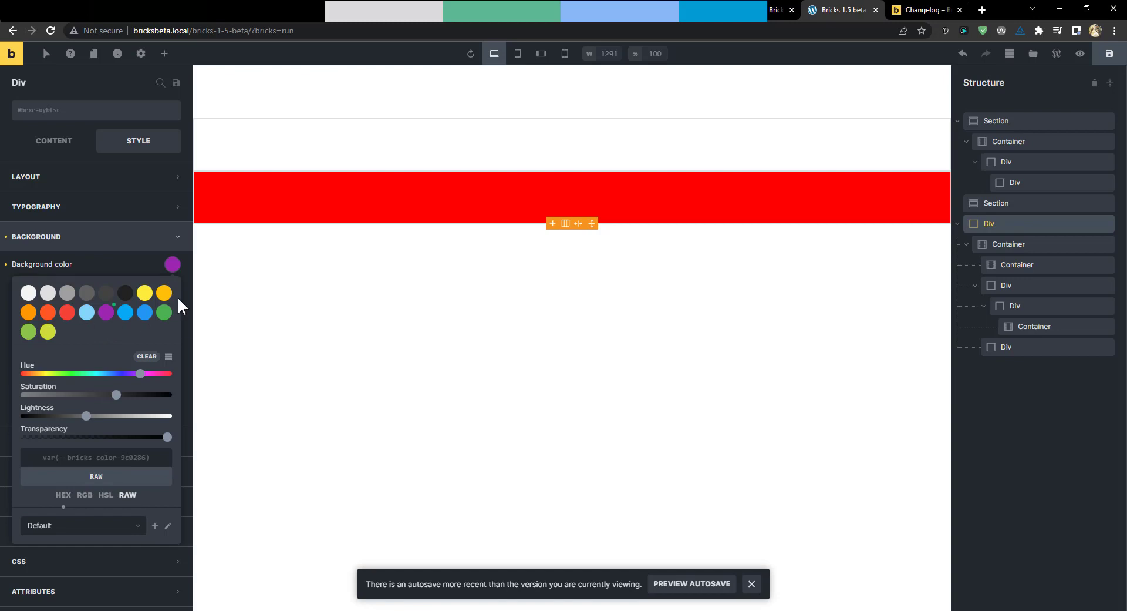
Check the background color settings of the nested Container and its neighbouring Divs.
{"action": "right_click", "coordinate": [875, 207]}
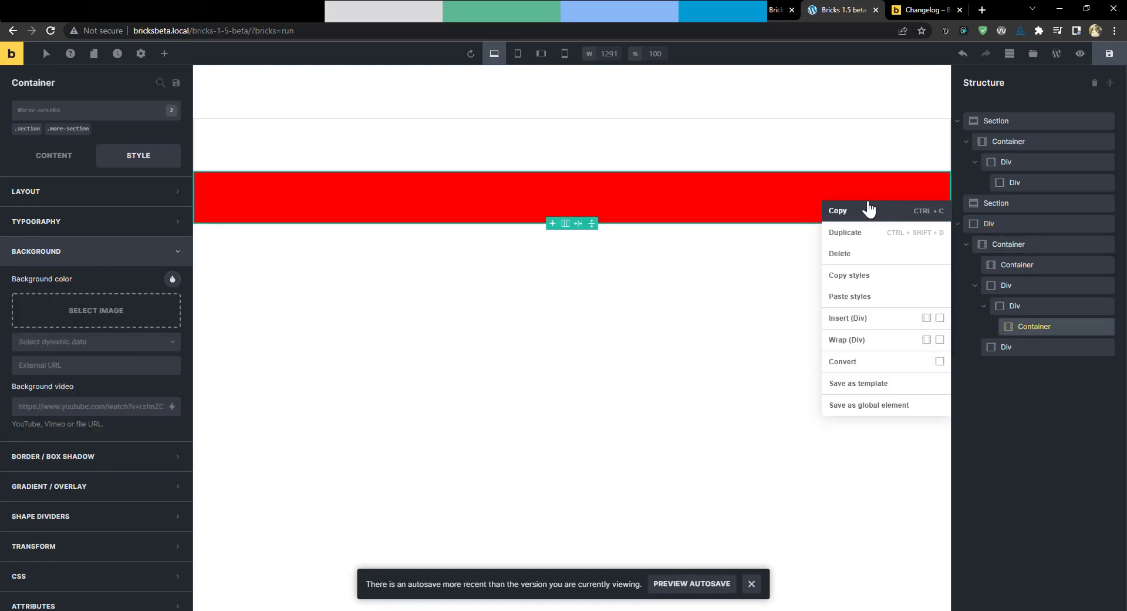
{"action": "left_click", "coordinate": [772, 201]}
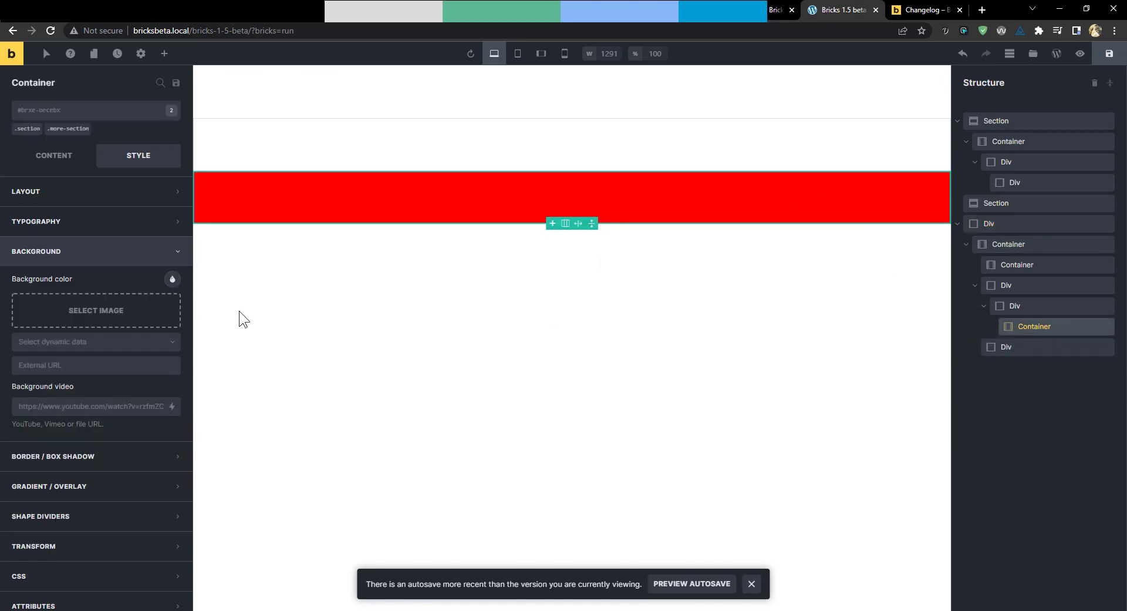
{"action": "left_click", "coordinate": [173, 279]}
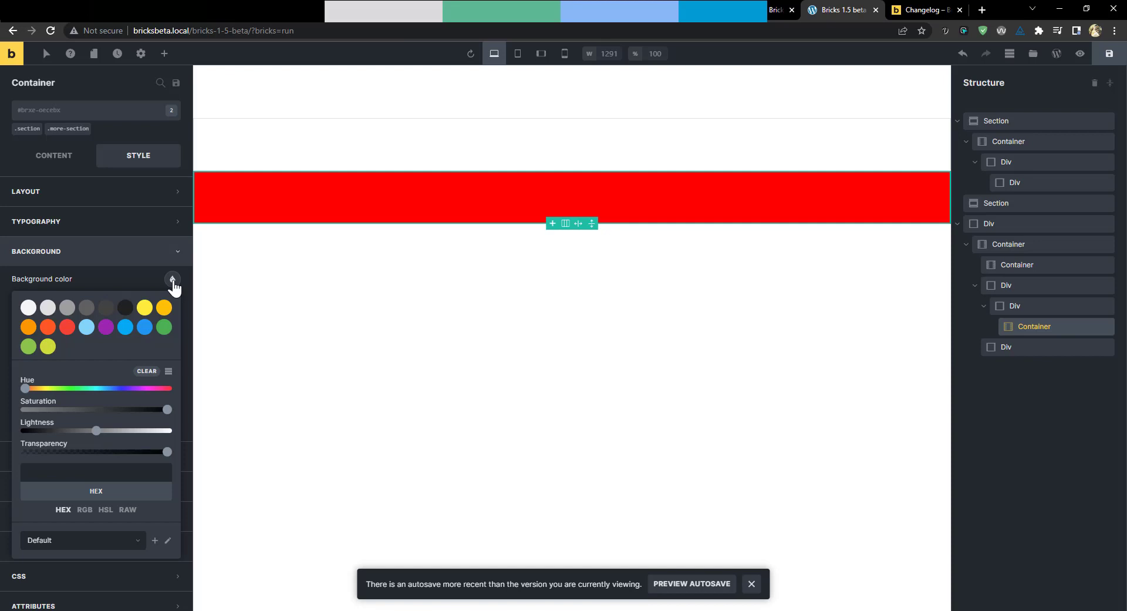
{"action": "left_click", "coordinate": [1009, 347]}
{"action": "left_click", "coordinate": [1022, 325]}
{"action": "left_click", "coordinate": [1020, 282]}
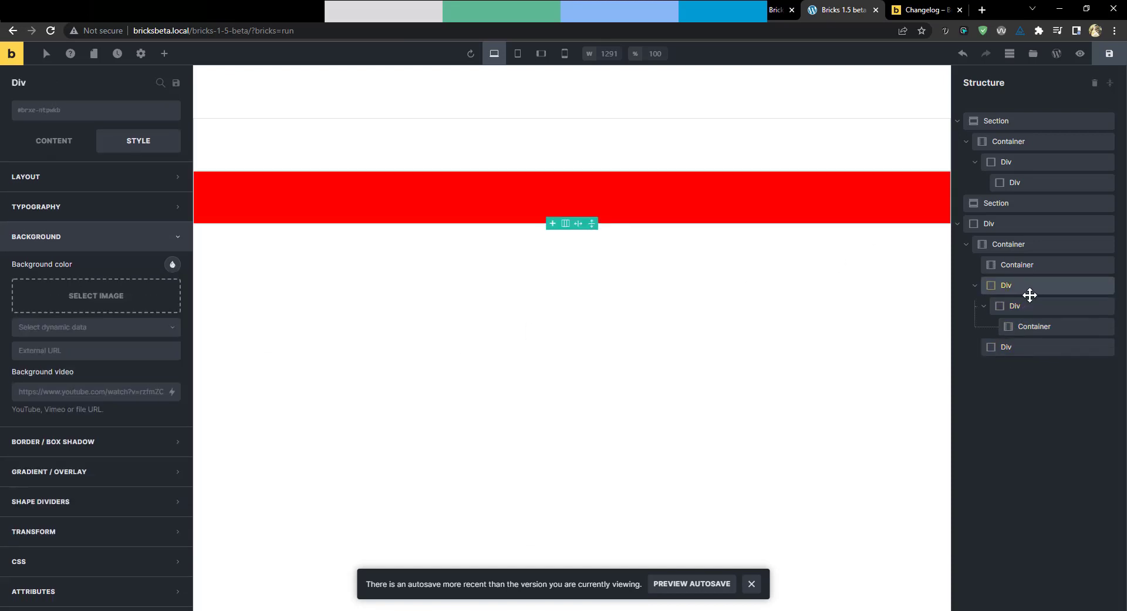
Delete all elements from the page and add a new Section.
{"action": "left_click", "coordinate": [1103, 163]}
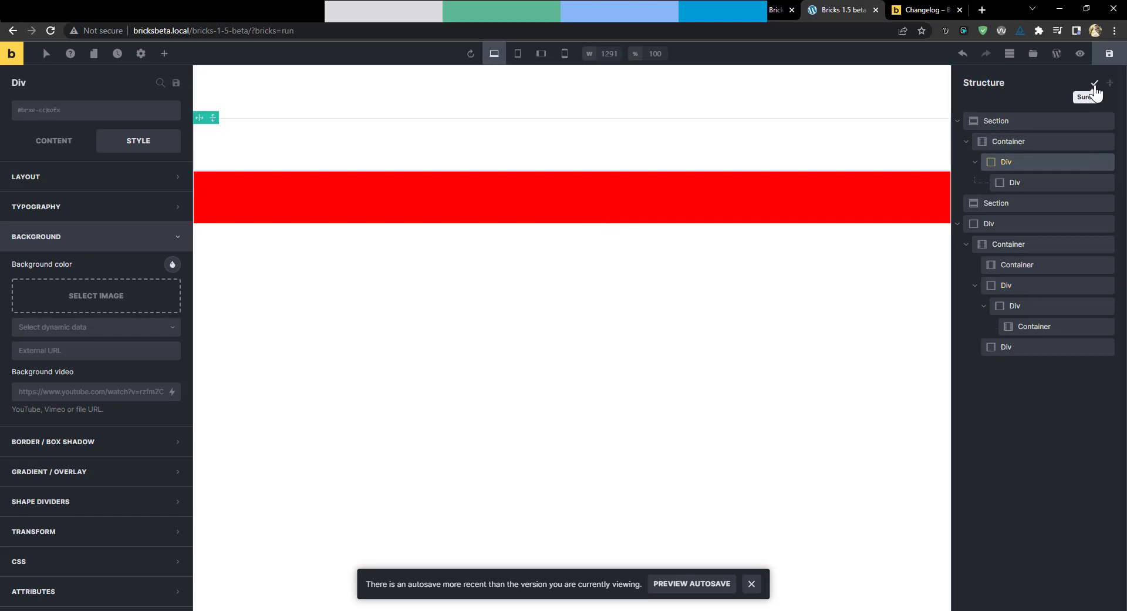
{"action": "left_click", "coordinate": [1094, 83]}
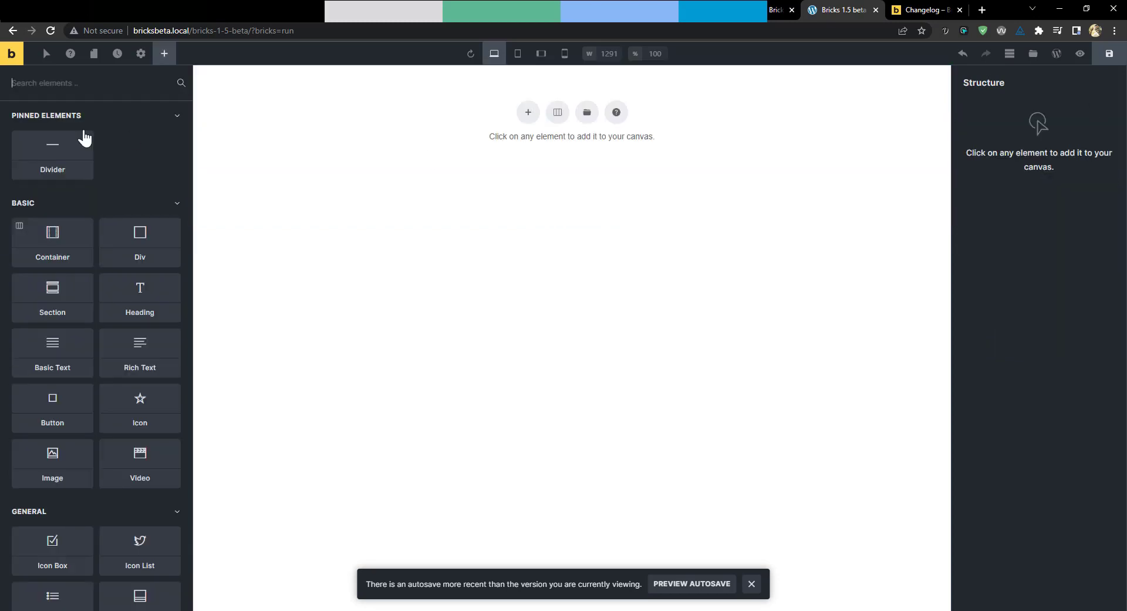
{"action": "left_click", "coordinate": [58, 296]}
Add a Div inside the new Section's Container and set its width to 300 px.
{"action": "left_click", "coordinate": [1001, 144]}
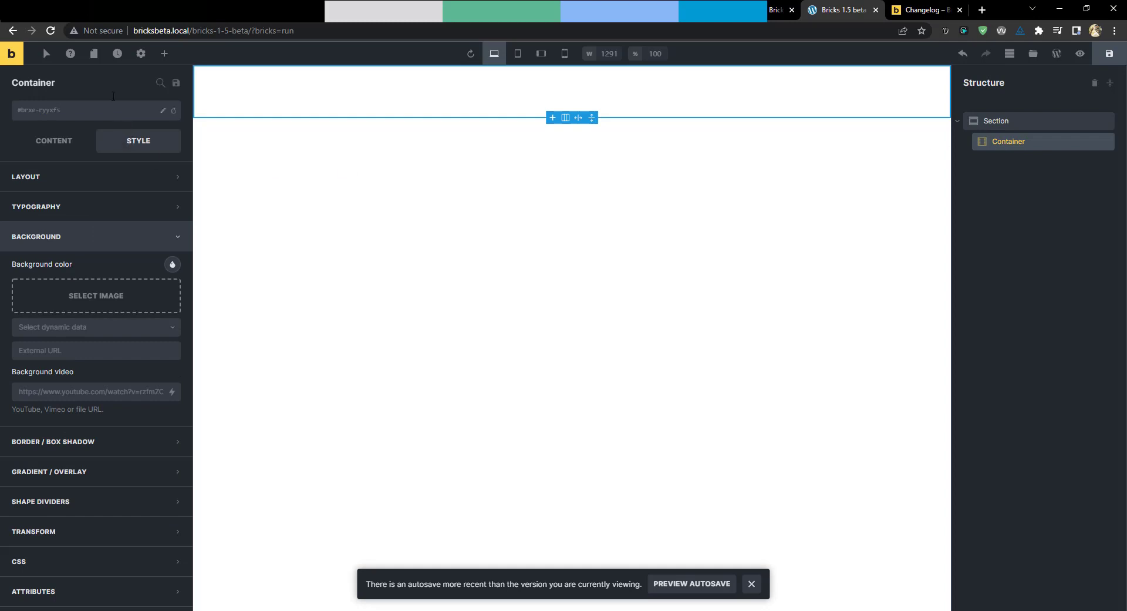
{"action": "left_click", "coordinate": [165, 53]}
{"action": "left_click_drag", "start_coordinate": [140, 250], "coordinate": [1028, 167]}
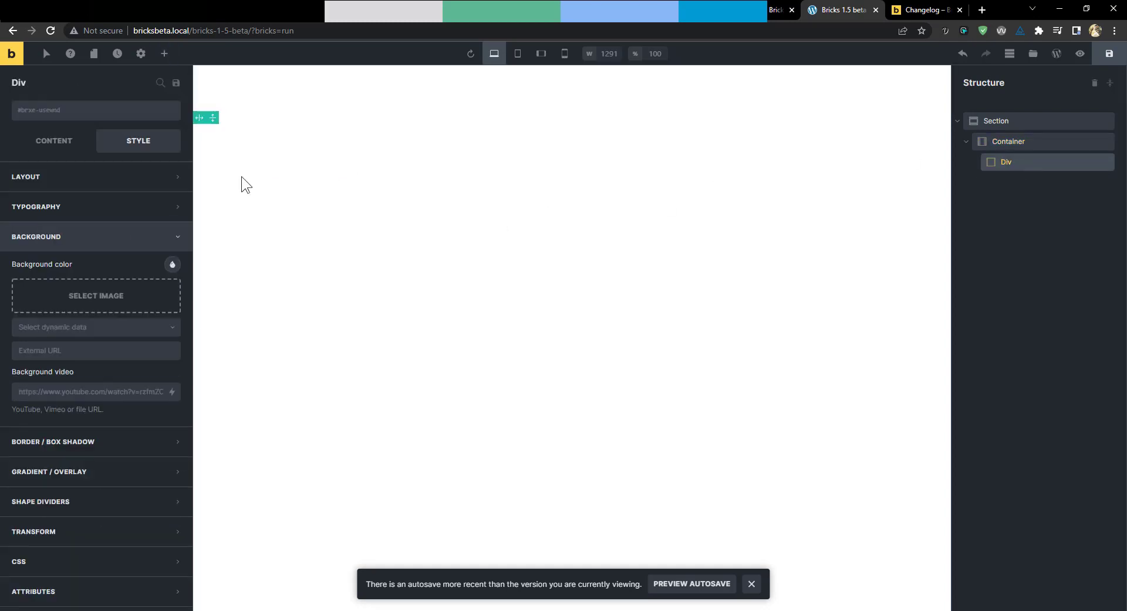
{"action": "left_click", "coordinate": [135, 179]}
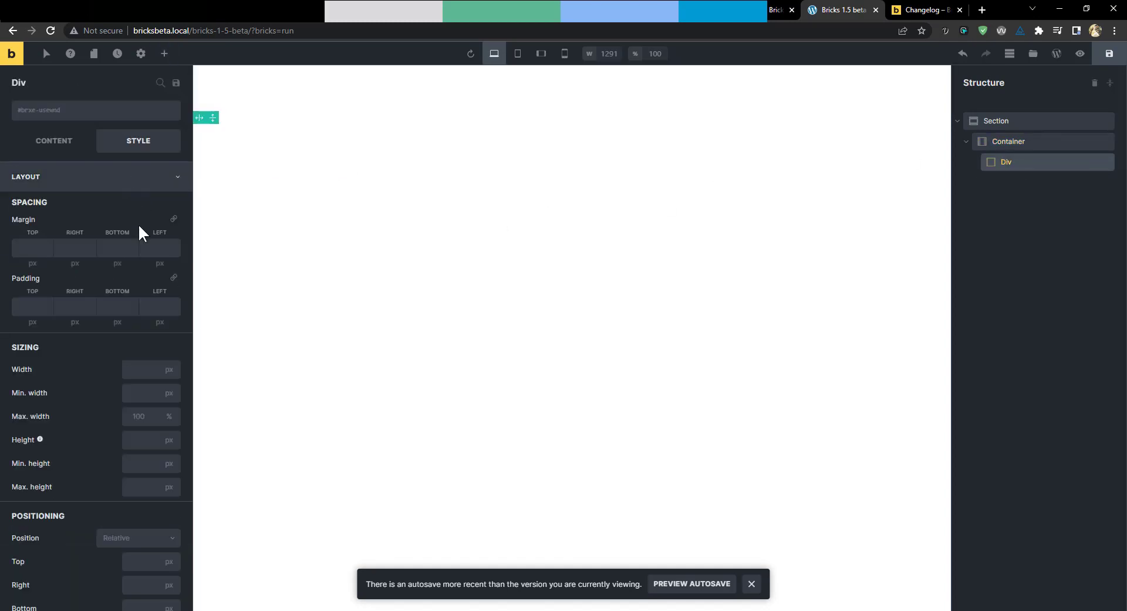
{"action": "left_click", "coordinate": [135, 367]}
{"action": "type", "text": "300"}
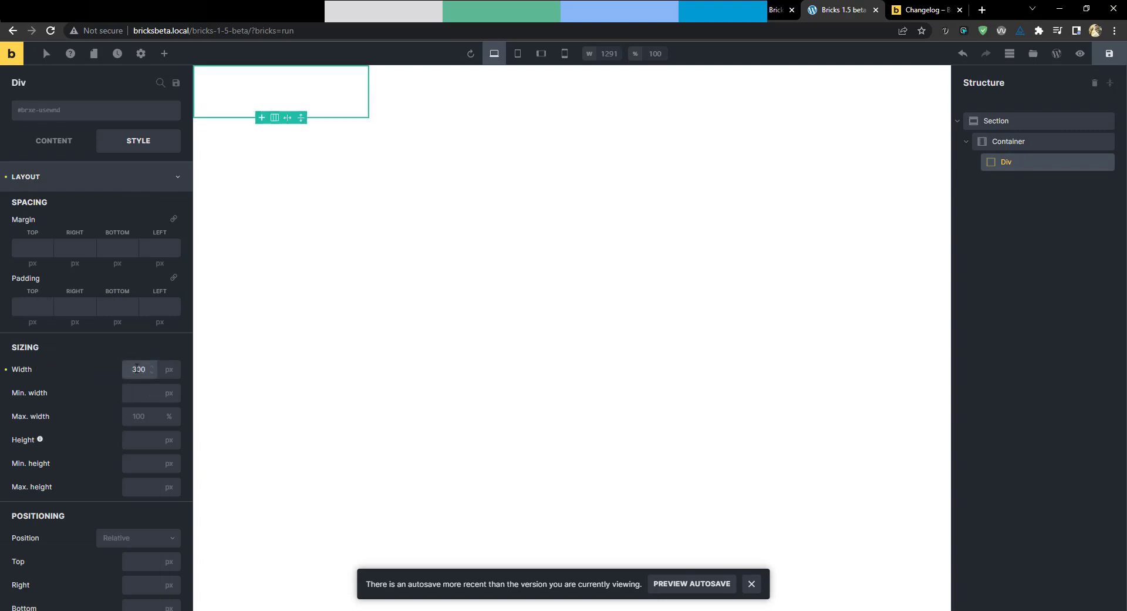
Center the Container's content along both the main axis and the cross axis.
{"action": "left_click", "coordinate": [1051, 141]}
{"action": "left_click", "coordinate": [54, 141]}
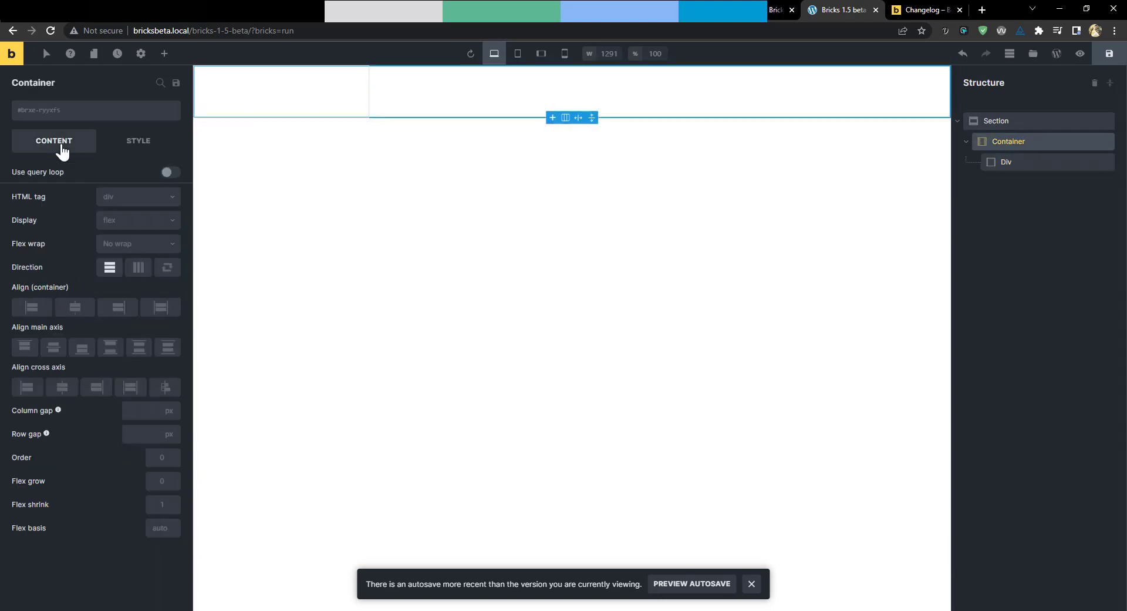
{"action": "left_click", "coordinate": [61, 386]}
{"action": "left_click", "coordinate": [53, 346]}
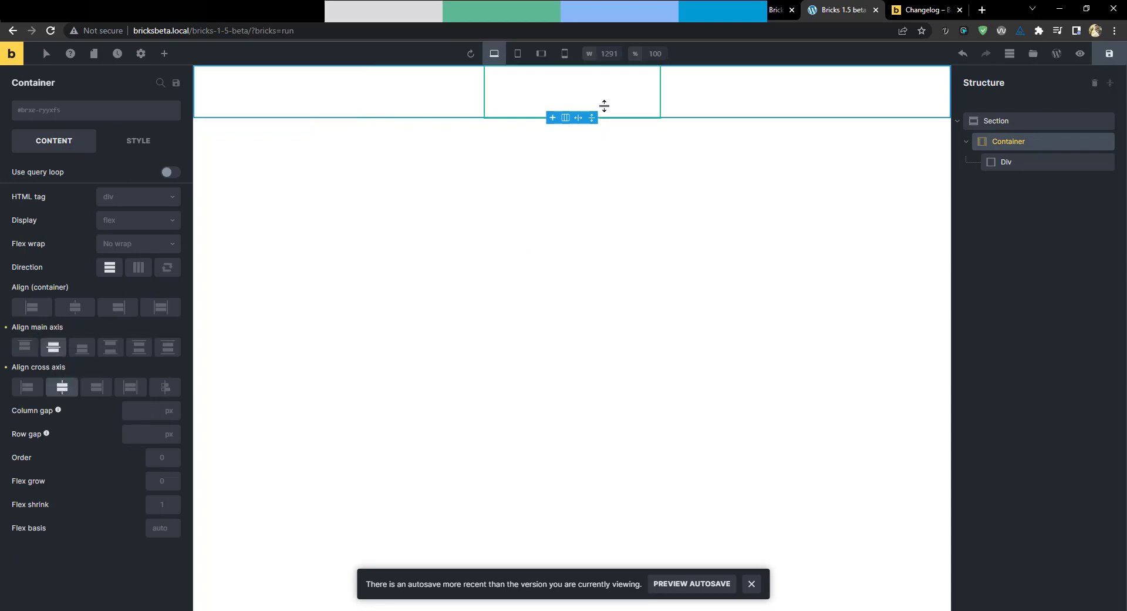
Set the Div's background color to the raw value var(--color) and save the page.
{"action": "left_click", "coordinate": [603, 94]}
{"action": "left_click", "coordinate": [139, 141]}
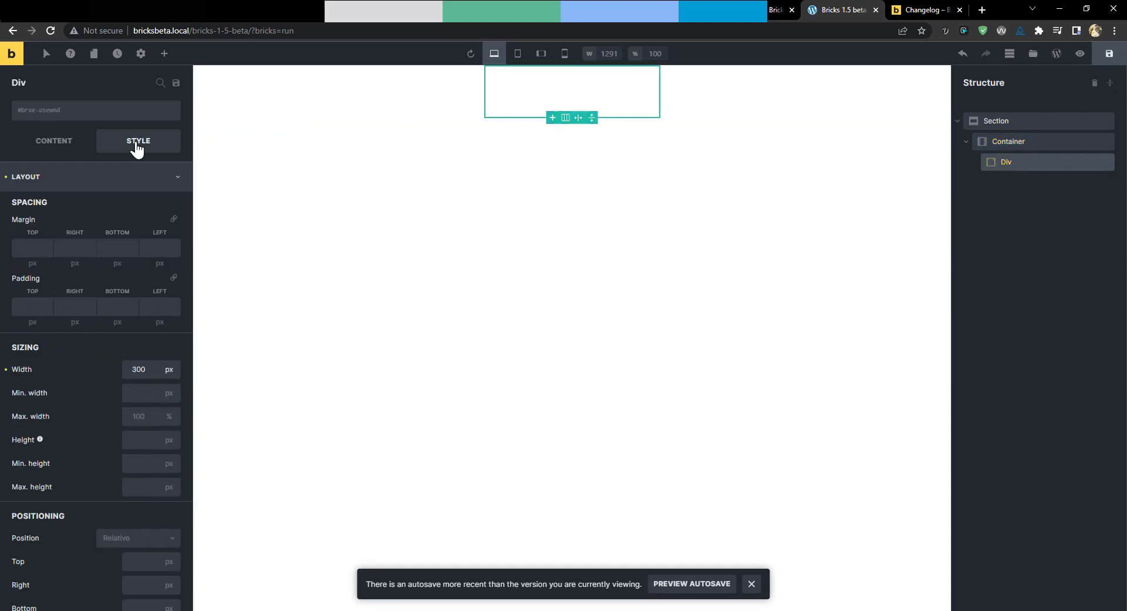
{"action": "left_click", "coordinate": [138, 177]}
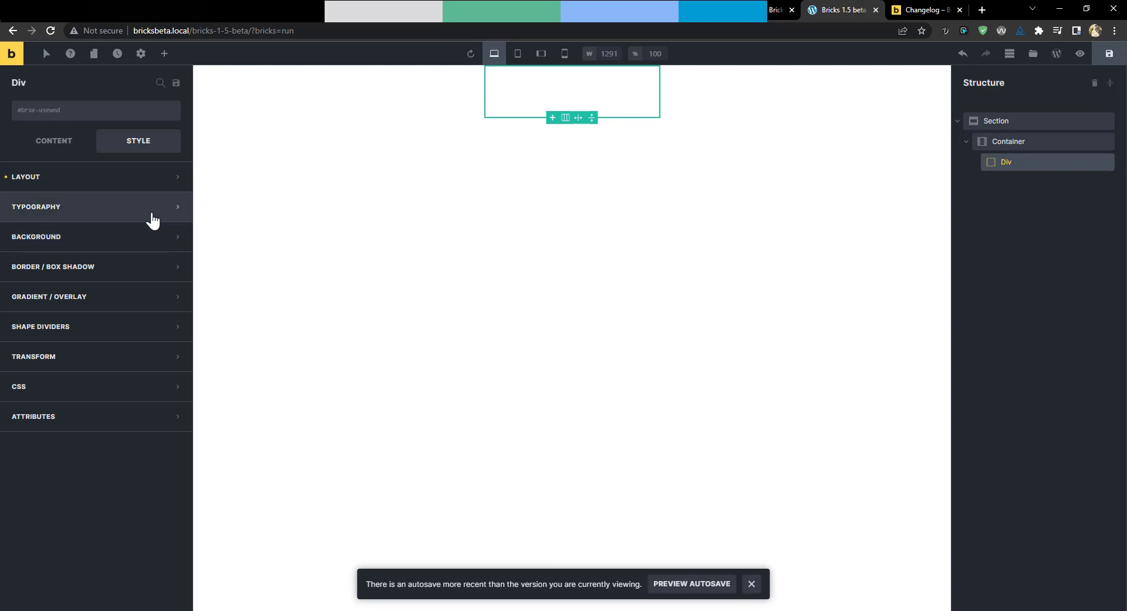
{"action": "left_click", "coordinate": [151, 216]}
{"action": "left_click", "coordinate": [169, 207]}
{"action": "left_click", "coordinate": [170, 236]}
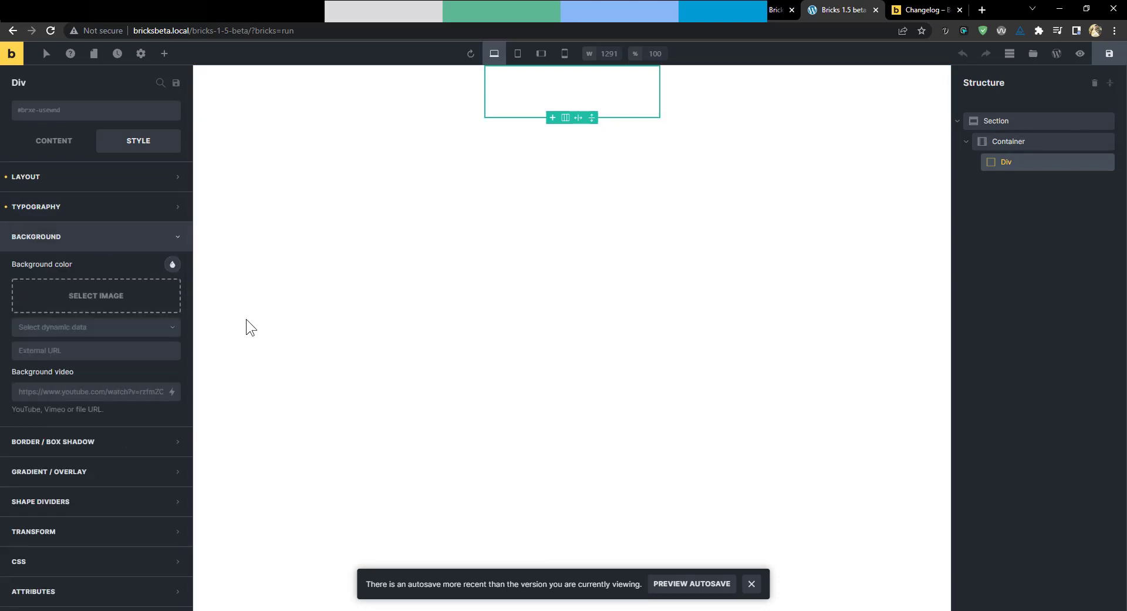
{"action": "left_click", "coordinate": [172, 264]}
{"action": "left_click", "coordinate": [128, 495]}
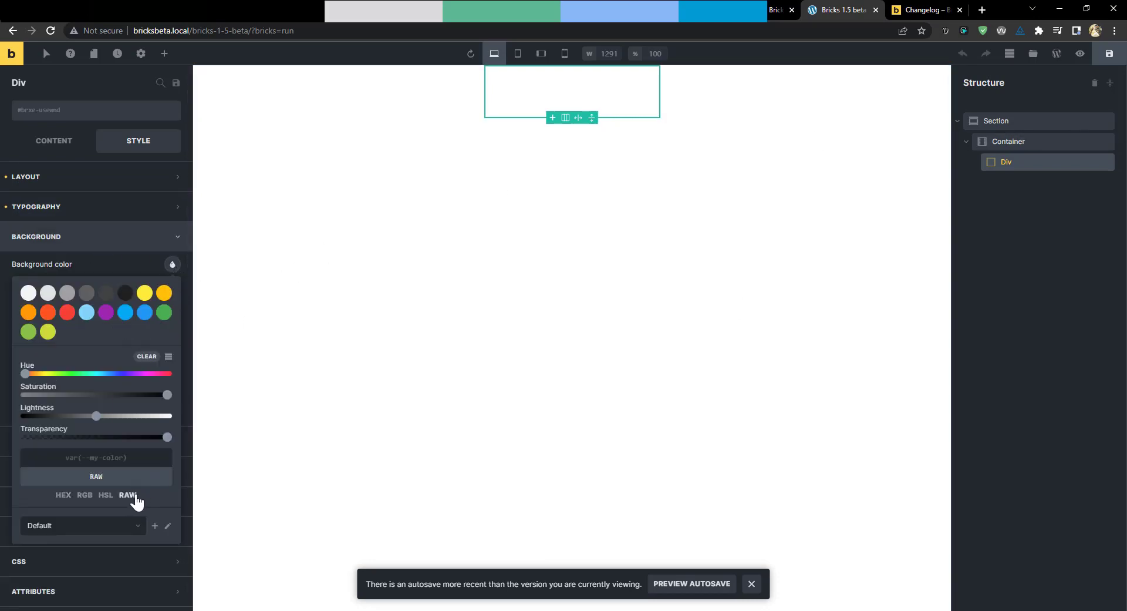
{"action": "left_click", "coordinate": [136, 457]}
{"action": "type", "text": "ar"}
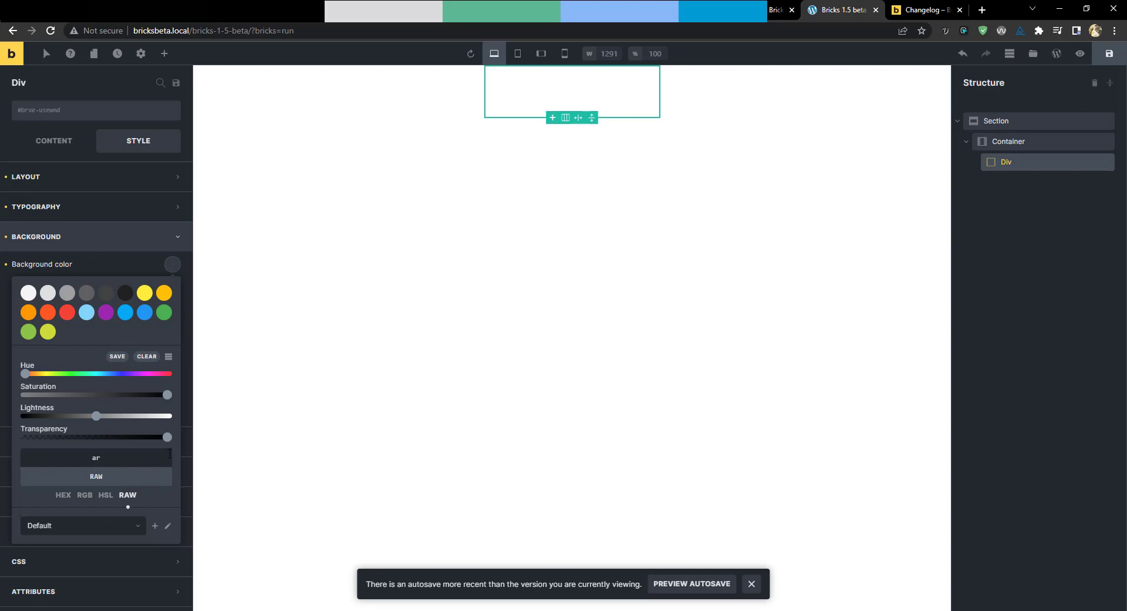
{"action": "key", "text": "BackSpace"}
{"action": "key", "text": "BackSpace"}
{"action": "type", "text": "var(--color)"}
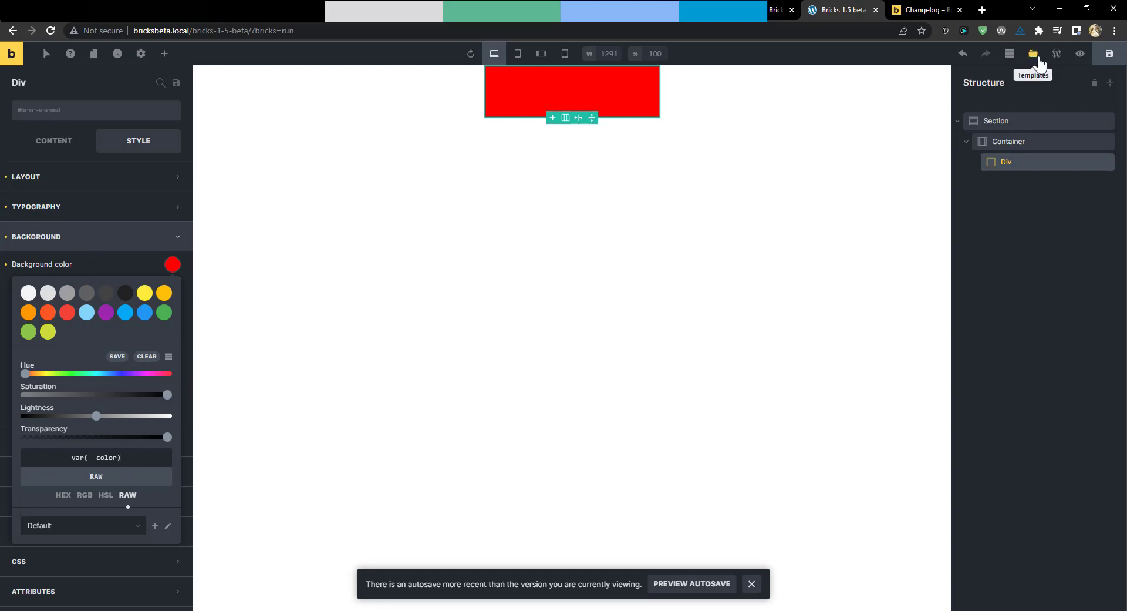
{"action": "left_click", "coordinate": [1110, 54]}
Change the --color variable to blue in the global custom CSS of the Bricks settings and save the settings.
{"action": "key", "text": "ctrl+shift+Tab"}
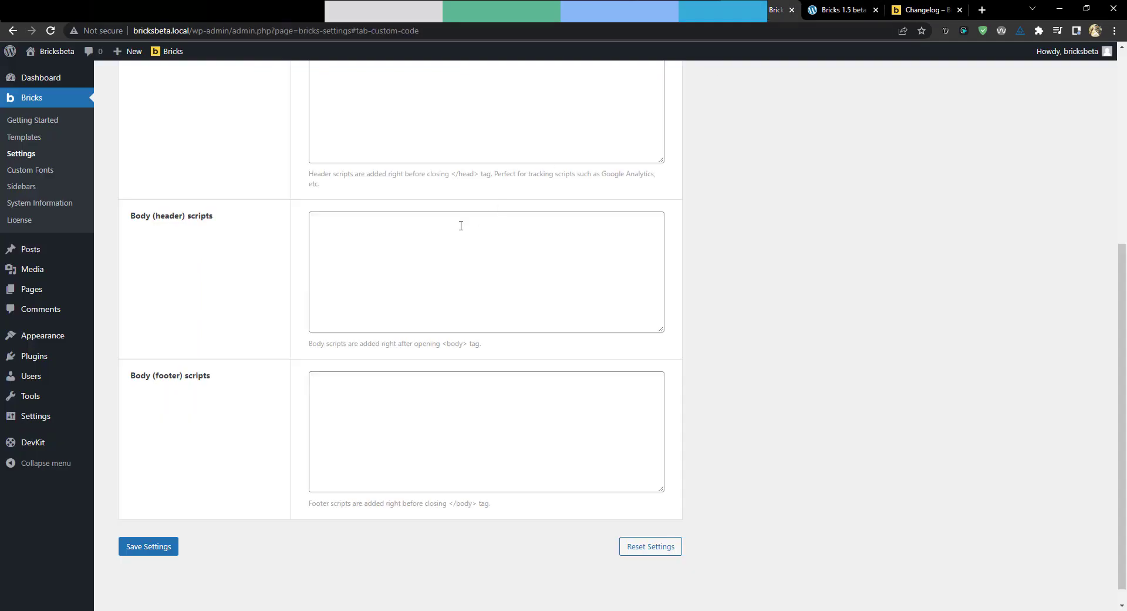
{"action": "scroll", "coordinate": [494, 247], "scroll_direction": "up", "scroll_amount": 5}
{"action": "double_click", "coordinate": [370, 219]}
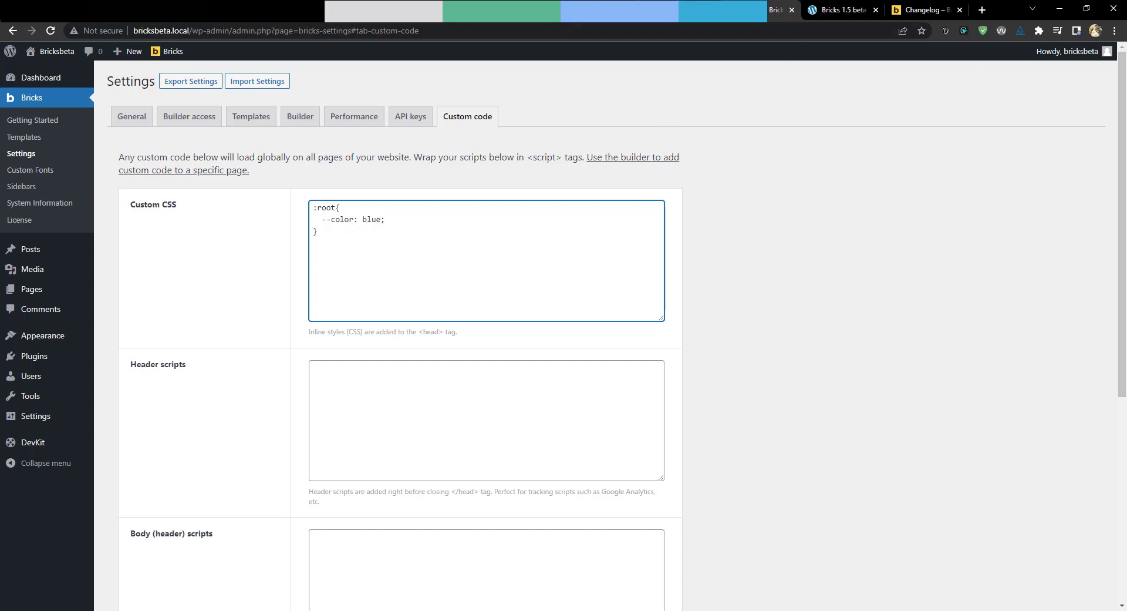
{"action": "scroll", "coordinate": [189, 506], "scroll_direction": "down", "scroll_amount": 5}
{"action": "left_click", "coordinate": [170, 531]}
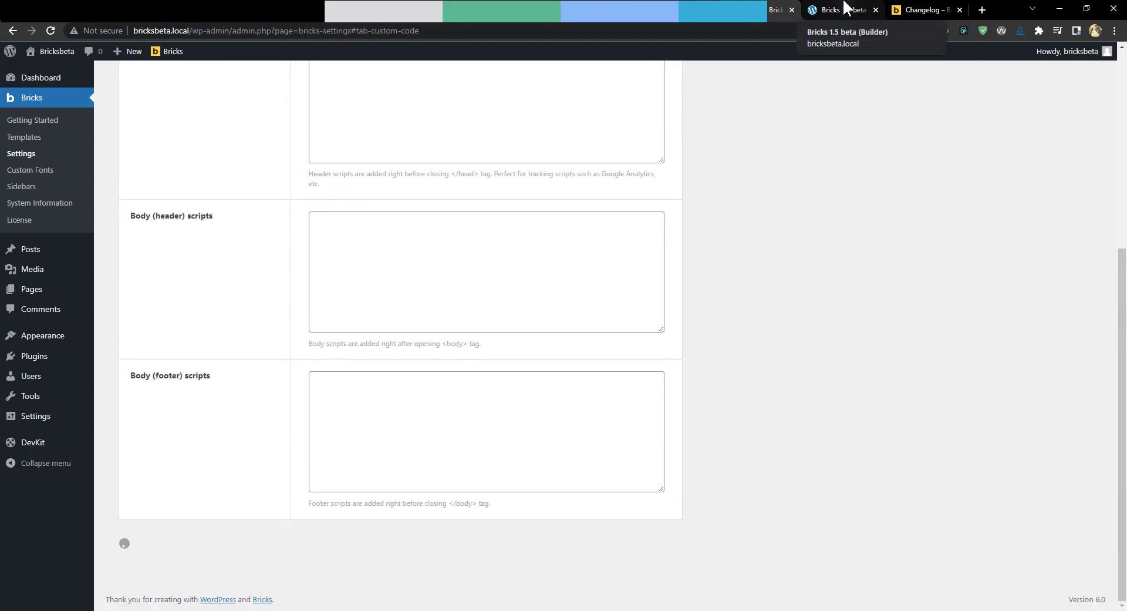
Return to the builder, reload it, and check the Div's background color in raw format.
{"action": "left_click", "coordinate": [845, 10]}
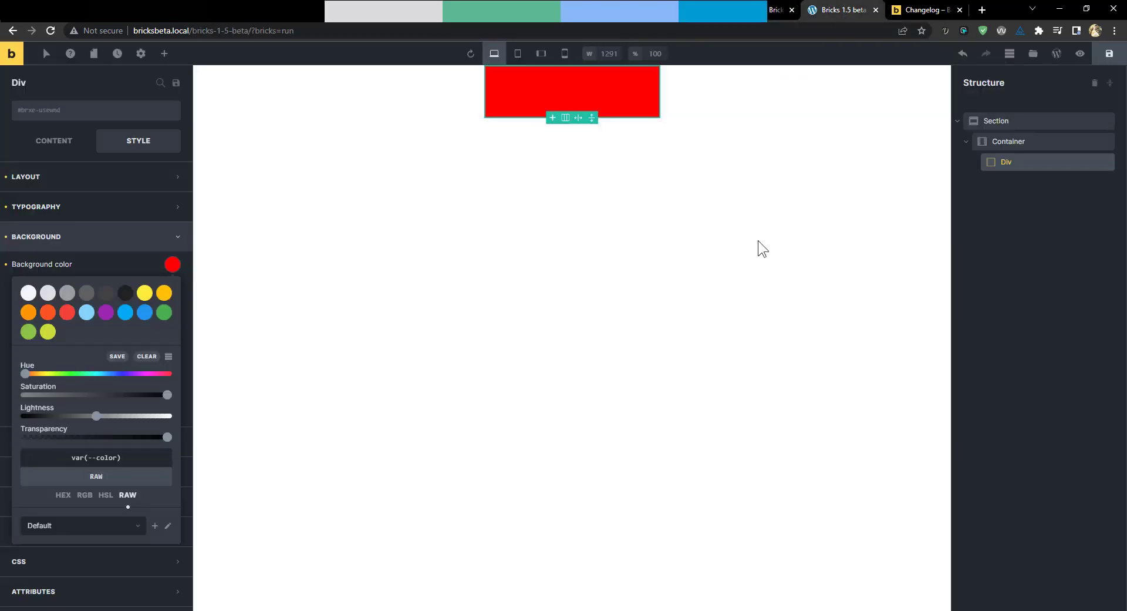
{"action": "key", "text": "F5"}
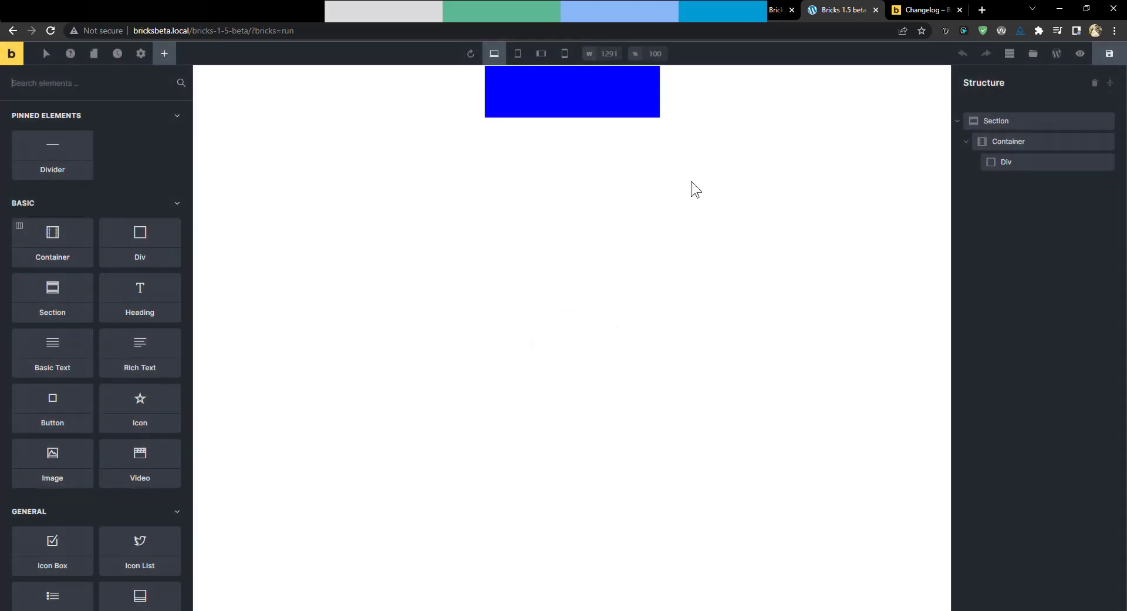
{"action": "left_click", "coordinate": [618, 88]}
{"action": "left_click", "coordinate": [171, 145]}
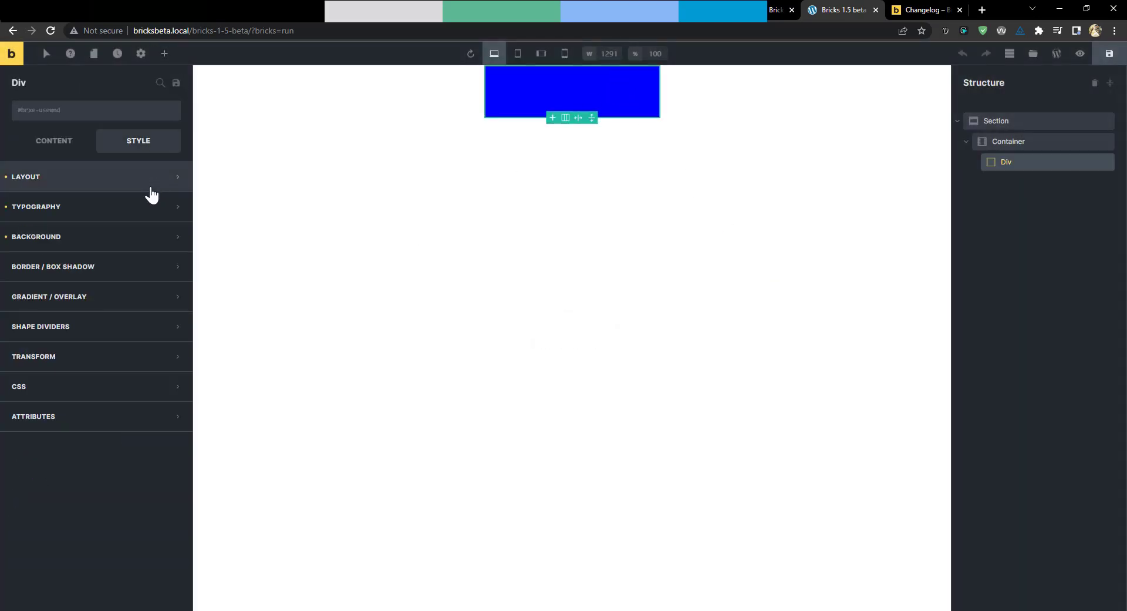
{"action": "left_click", "coordinate": [134, 238]}
{"action": "left_click", "coordinate": [173, 265]}
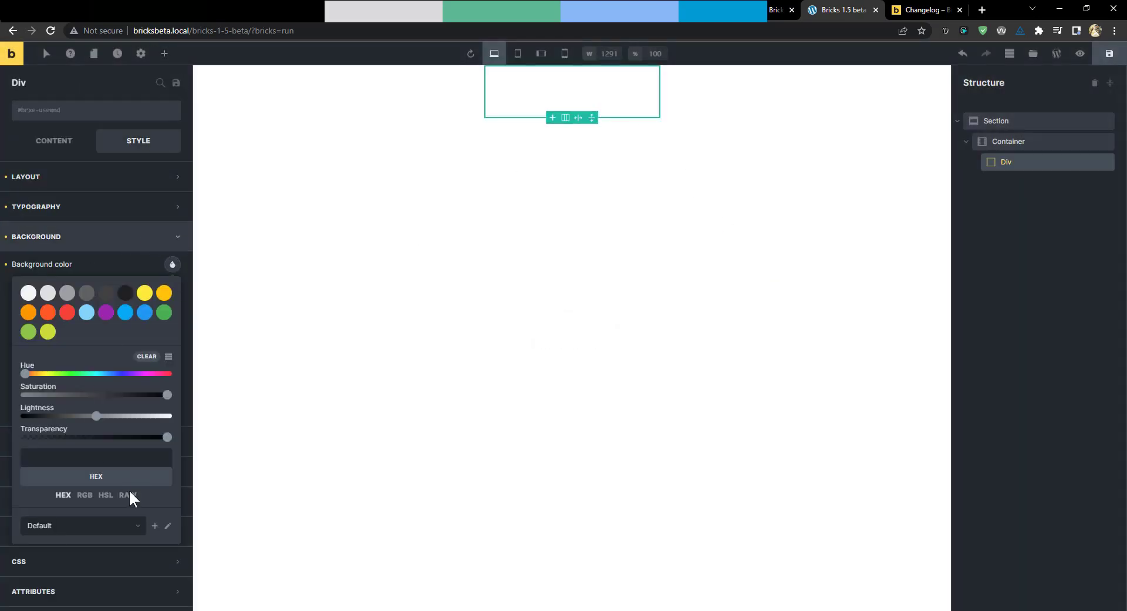
{"action": "left_click", "coordinate": [128, 495]}
Undo the last change, recheck the Div's background color, and reload the builder, discarding unsaved changes.
{"action": "left_click", "coordinate": [965, 59]}
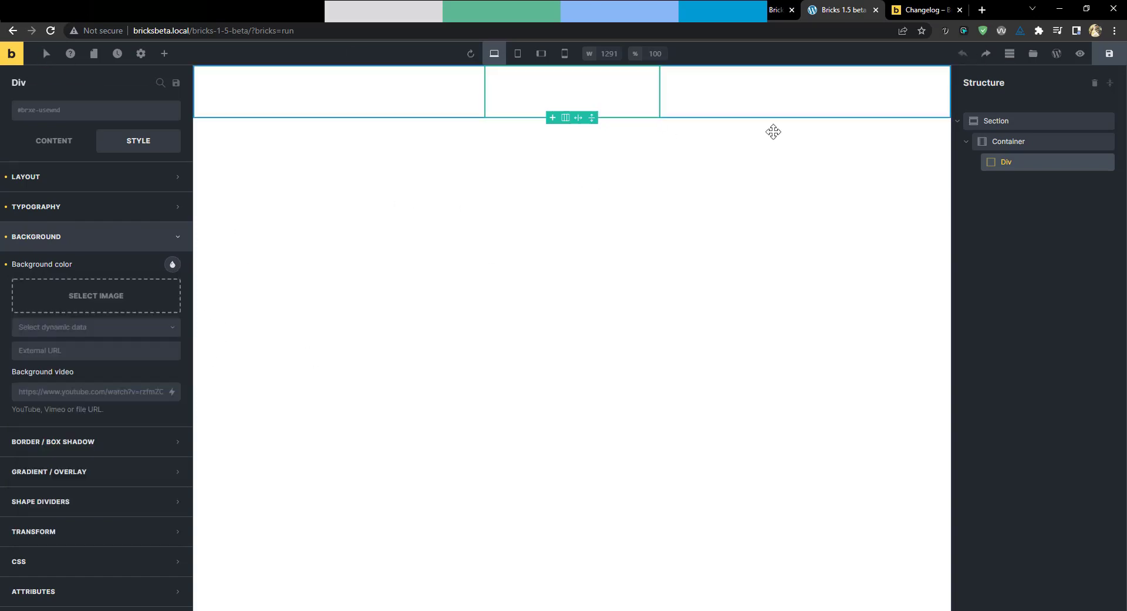
{"action": "left_click", "coordinate": [172, 265]}
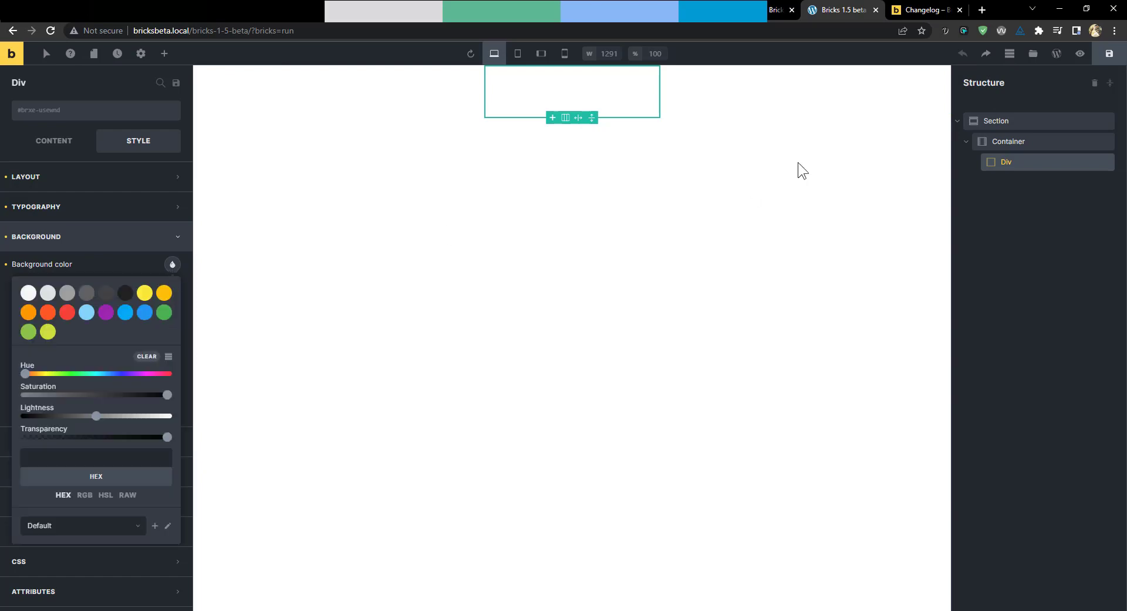
{"action": "left_click", "coordinate": [51, 31]}
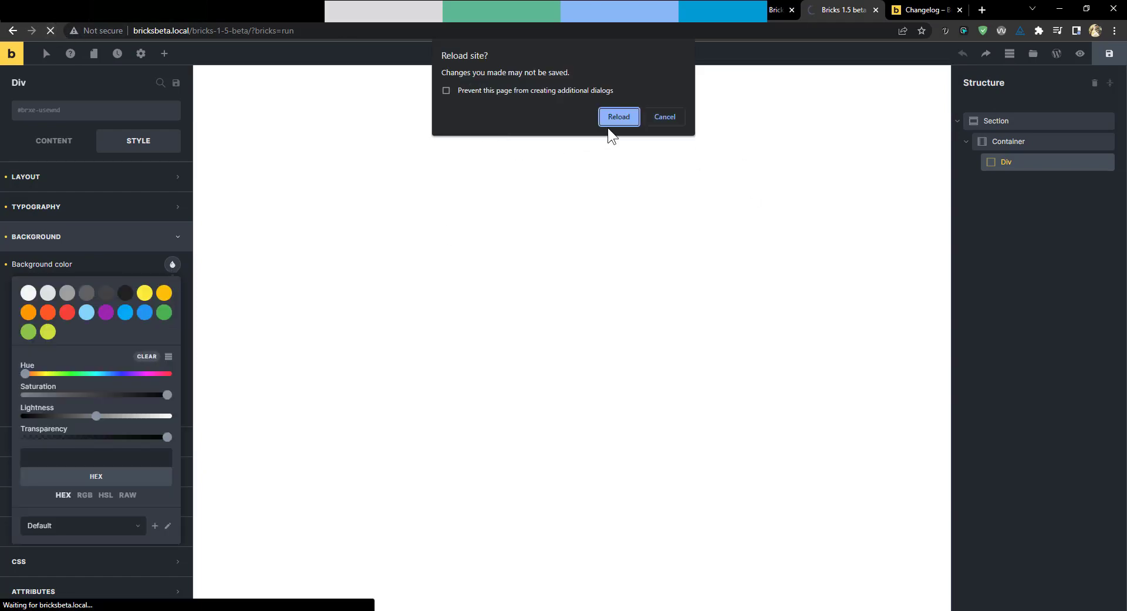
{"action": "left_click", "coordinate": [629, 120]}
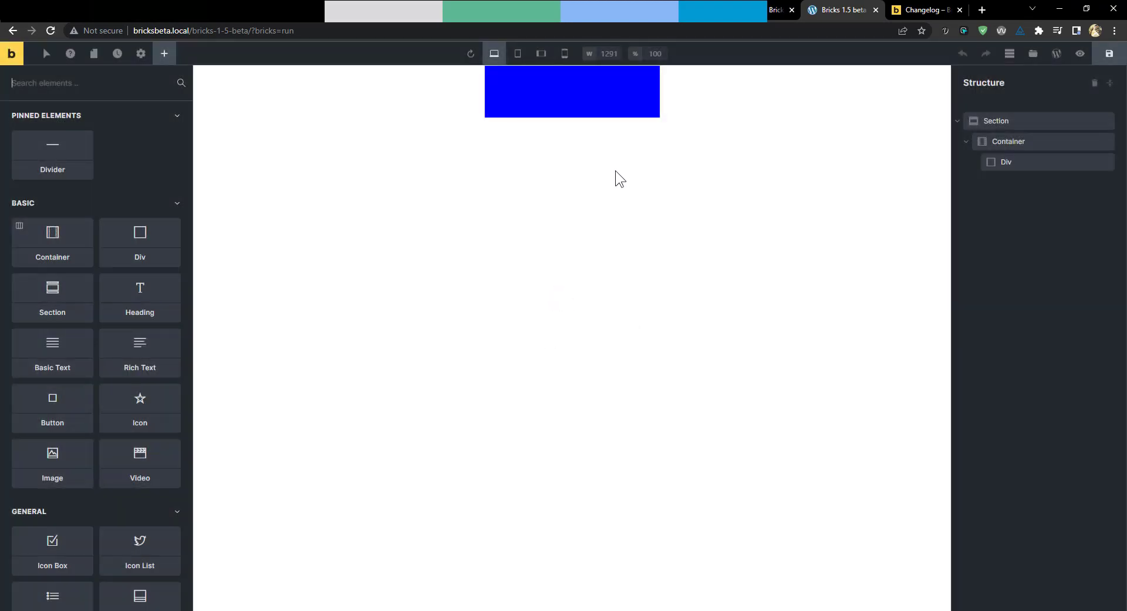
Set the Div's background color to the raw value blue.
{"action": "left_click", "coordinate": [604, 90]}
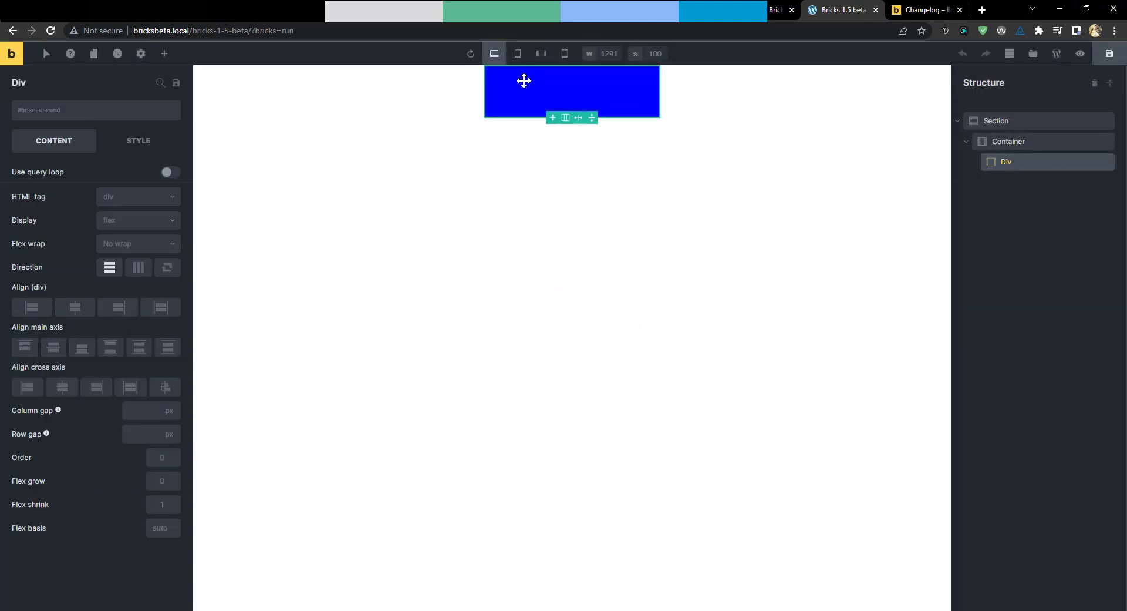
{"action": "left_click", "coordinate": [150, 144]}
{"action": "left_click", "coordinate": [138, 238]}
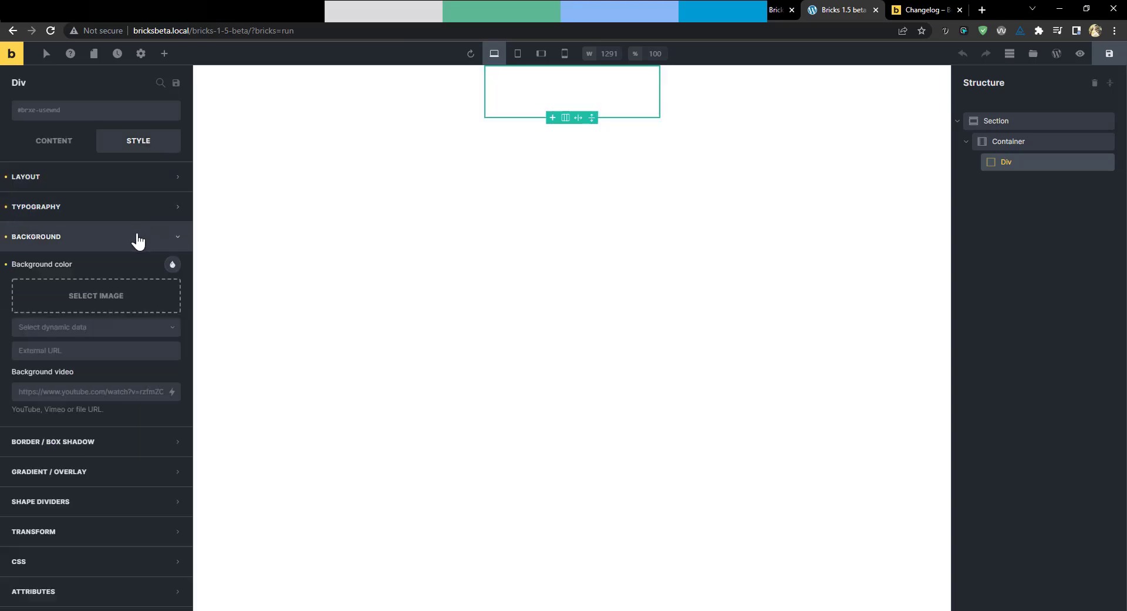
{"action": "left_click", "coordinate": [172, 264]}
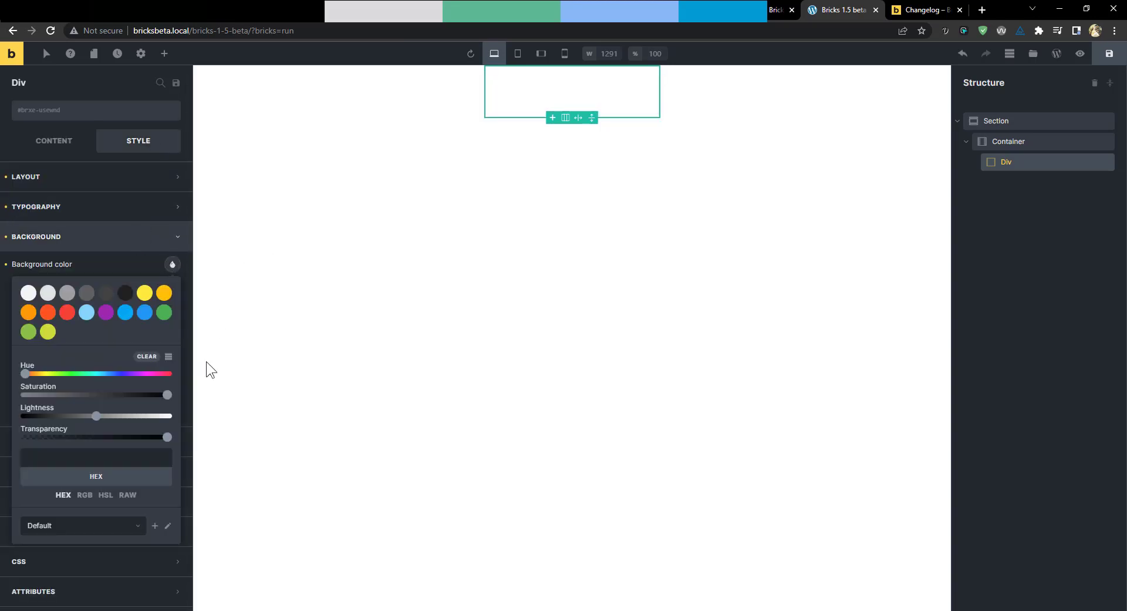
{"action": "left_click", "coordinate": [128, 495]}
{"action": "left_click", "coordinate": [120, 458]}
{"action": "type", "text": "blue"}
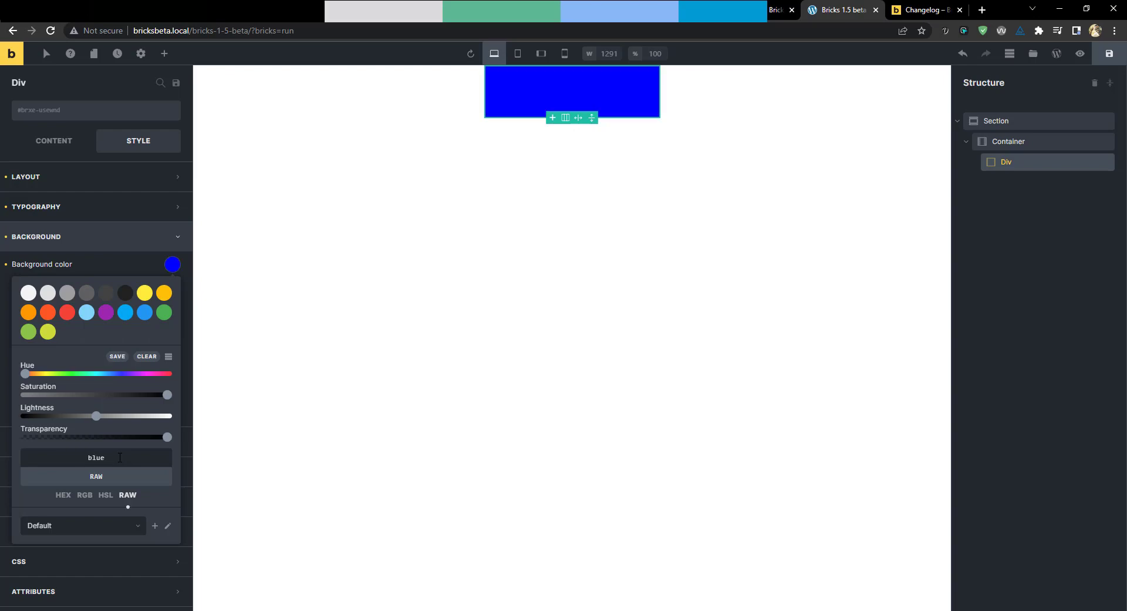
Try red and yellow as raw background colors on the Div and clear the value.
{"action": "double_click", "coordinate": [120, 457]}
{"action": "type", "text": "red"}
{"action": "double_click", "coordinate": [120, 457]}
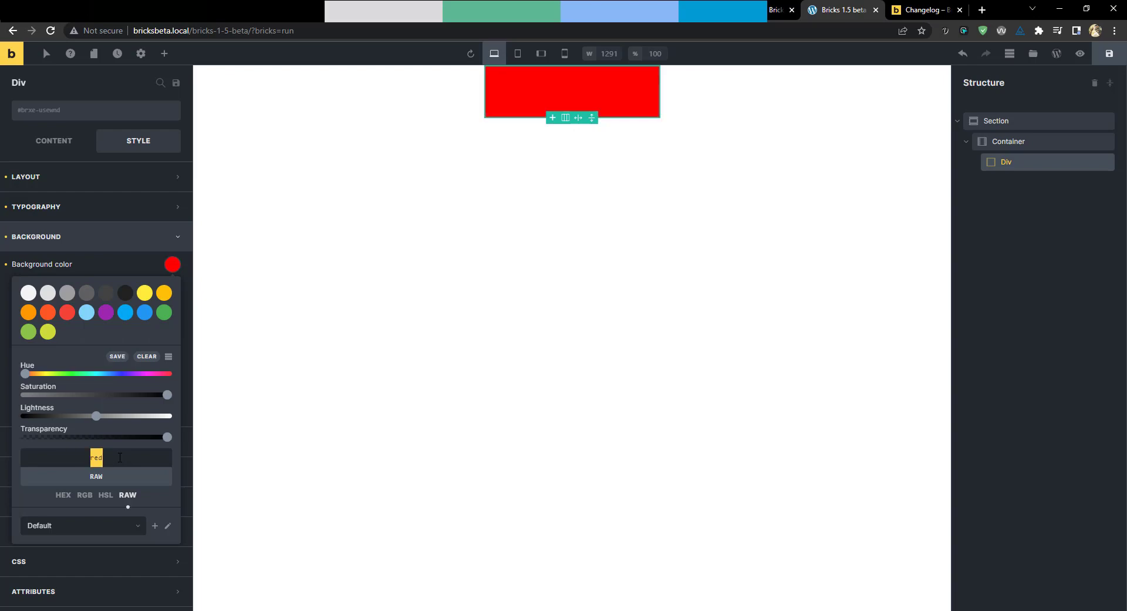
{"action": "type", "text": "yf"}
{"action": "type", "text": "llow"}
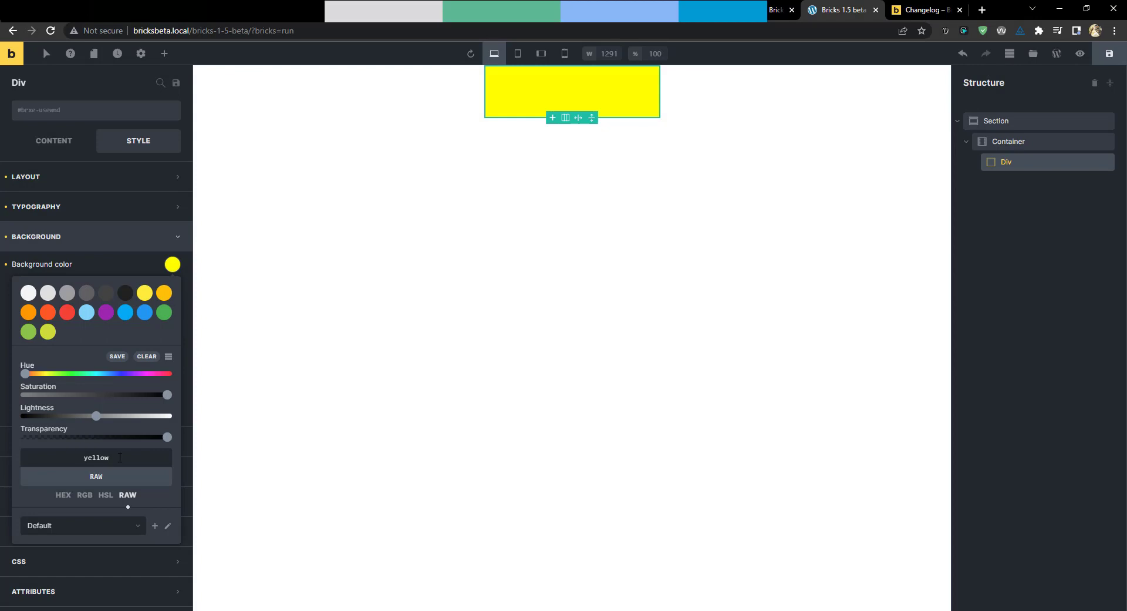
{"action": "double_click", "coordinate": [120, 458]}
{"action": "key", "text": "BackSpace"}
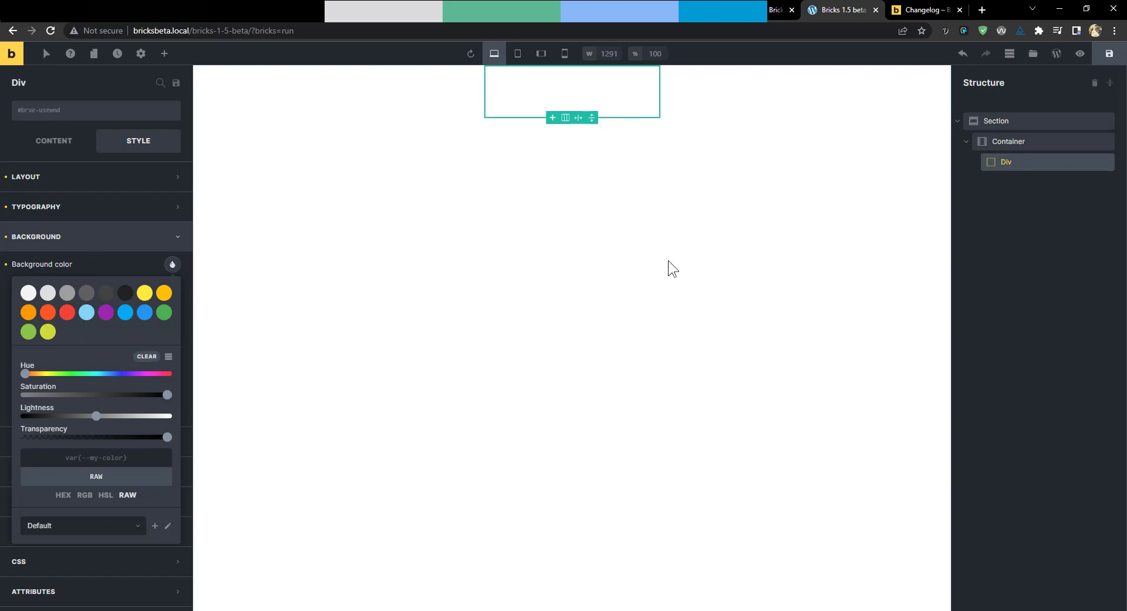
Delete the Div and add a Tabs (Nestable) element inside the Container.
{"action": "right_click", "coordinate": [1103, 166]}
{"action": "left_click", "coordinate": [1044, 207]}
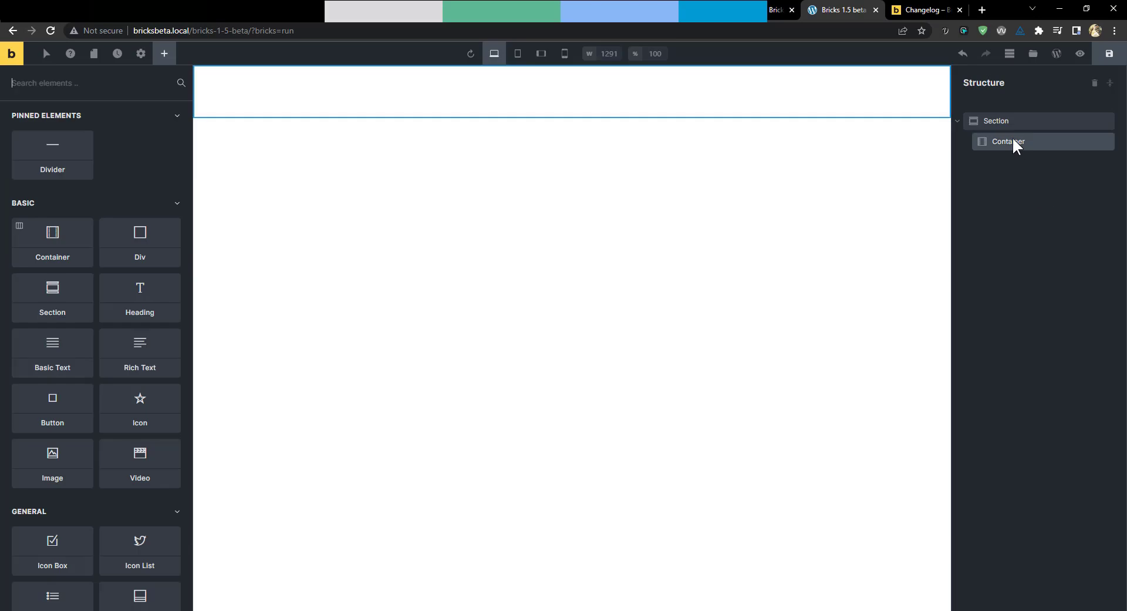
{"action": "left_click", "coordinate": [1014, 143]}
{"action": "left_click", "coordinate": [164, 53]}
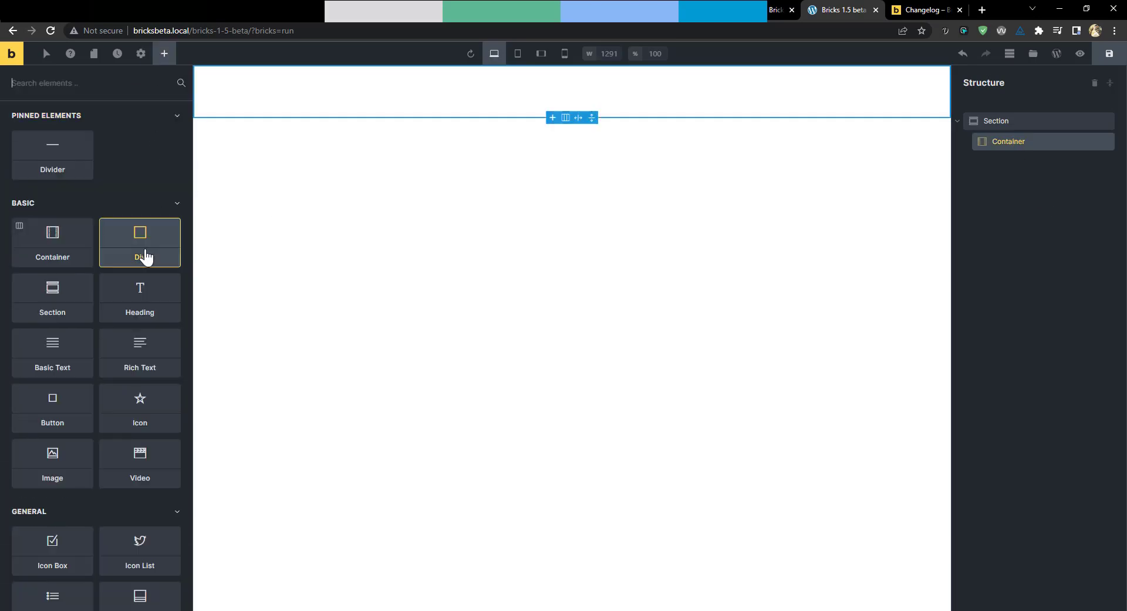
{"action": "scroll", "coordinate": [113, 432], "scroll_direction": "down", "scroll_amount": 4}
{"action": "scroll", "coordinate": [101, 160], "scroll_direction": "up", "scroll_amount": 4}
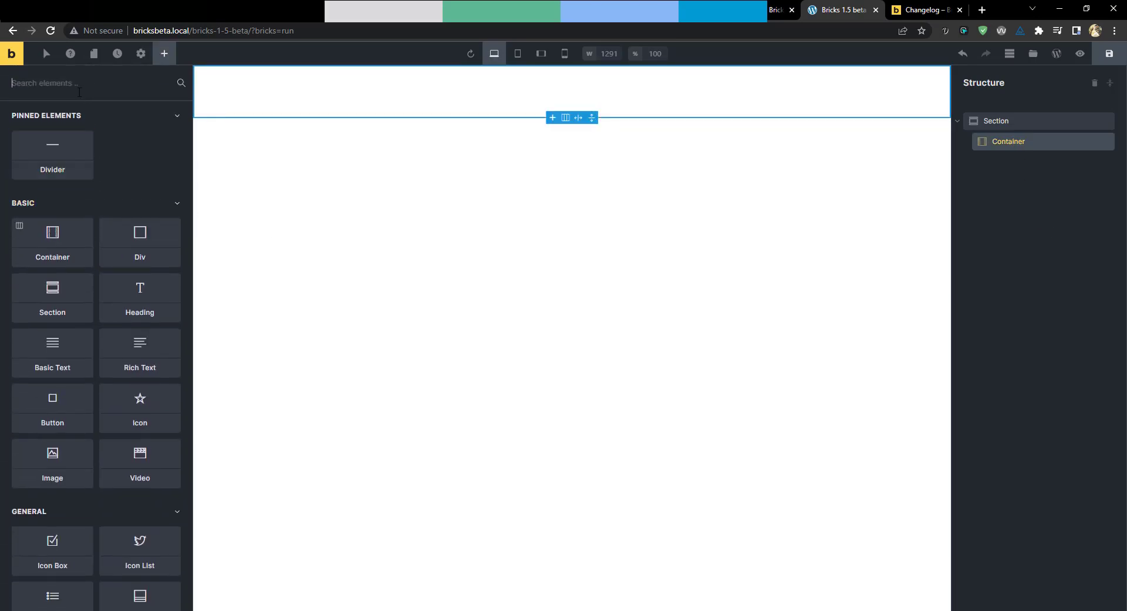
{"action": "type", "text": "nest"}
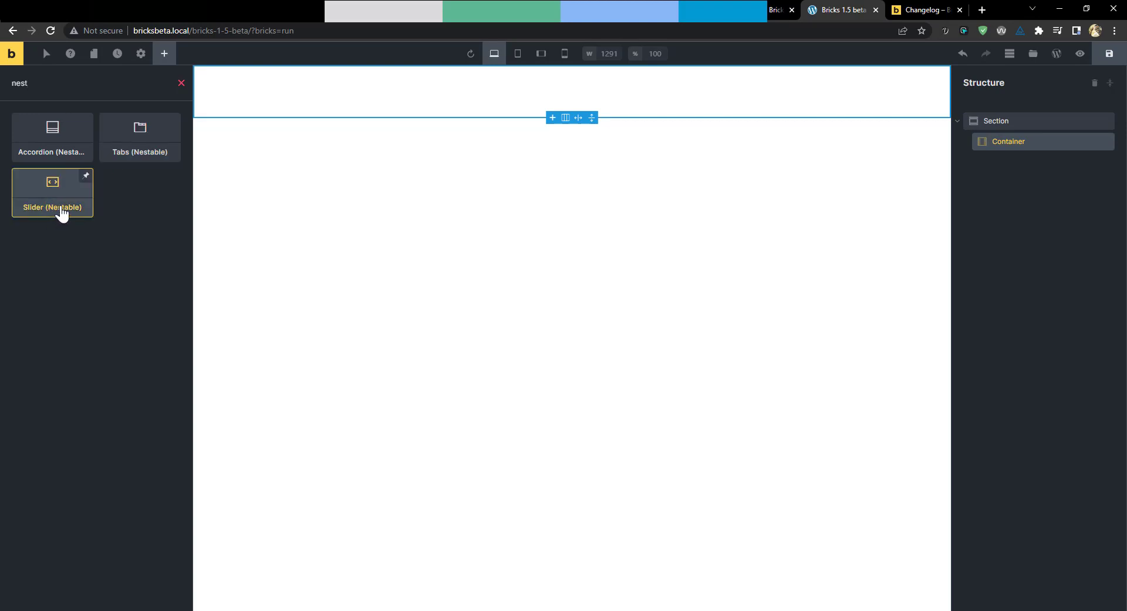
{"action": "left_click", "coordinate": [135, 148]}
Examine the nested structure of the Tabs element, including its tab menu, title Divs and Basic Text elements.
{"action": "left_click", "coordinate": [1022, 164]}
{"action": "left_click", "coordinate": [1022, 179]}
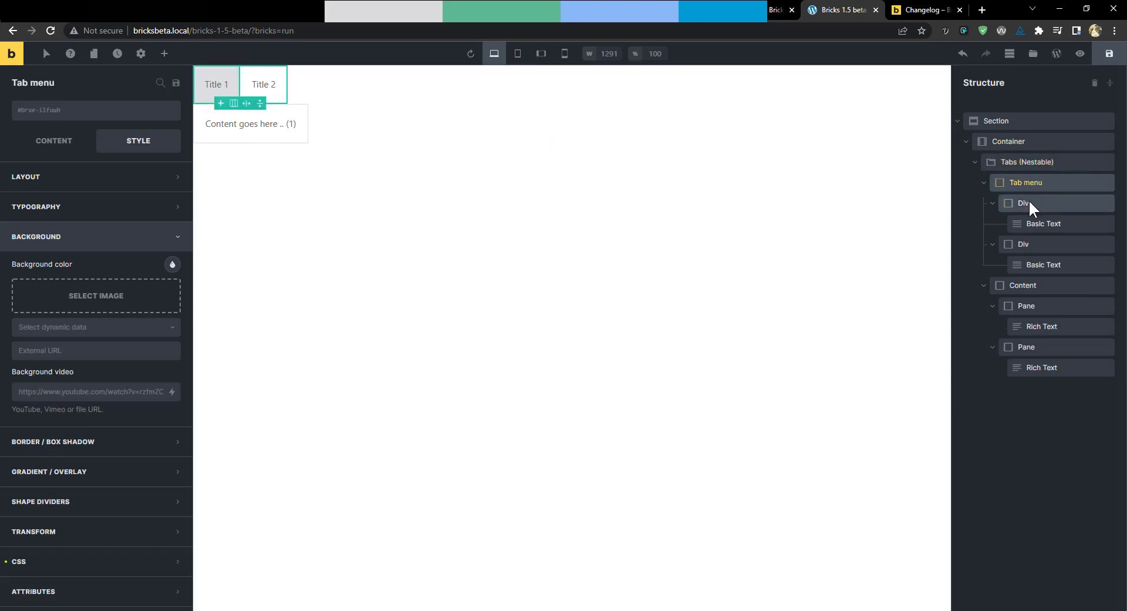
{"action": "left_click", "coordinate": [1034, 223]}
{"action": "left_click", "coordinate": [1035, 244]}
{"action": "left_click", "coordinate": [1009, 142]}
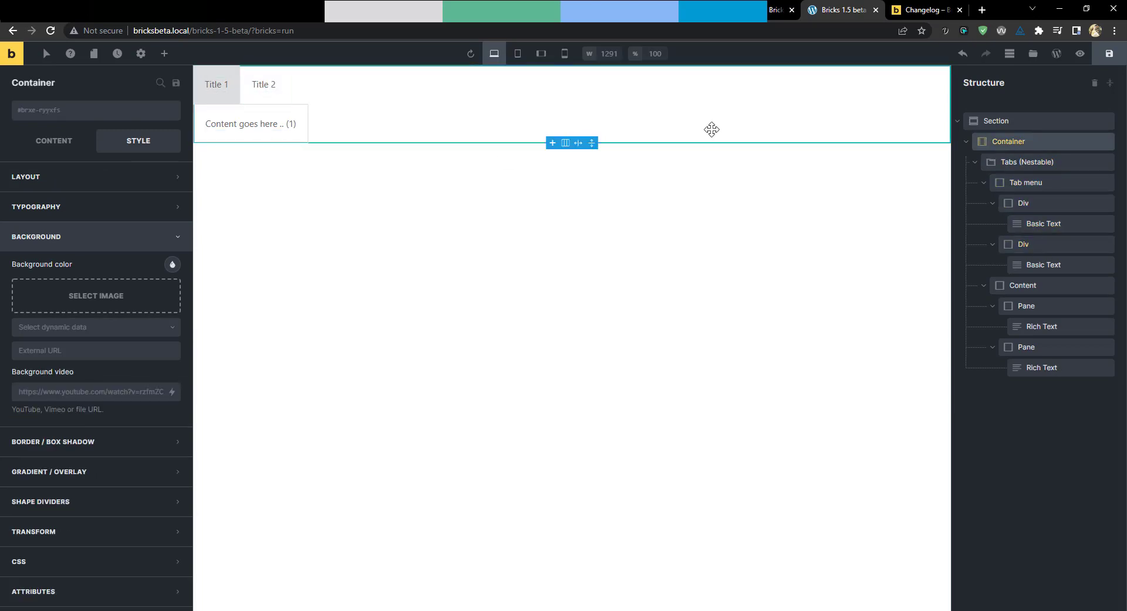
{"action": "left_click", "coordinate": [1016, 203]}
{"action": "left_click", "coordinate": [1031, 226]}
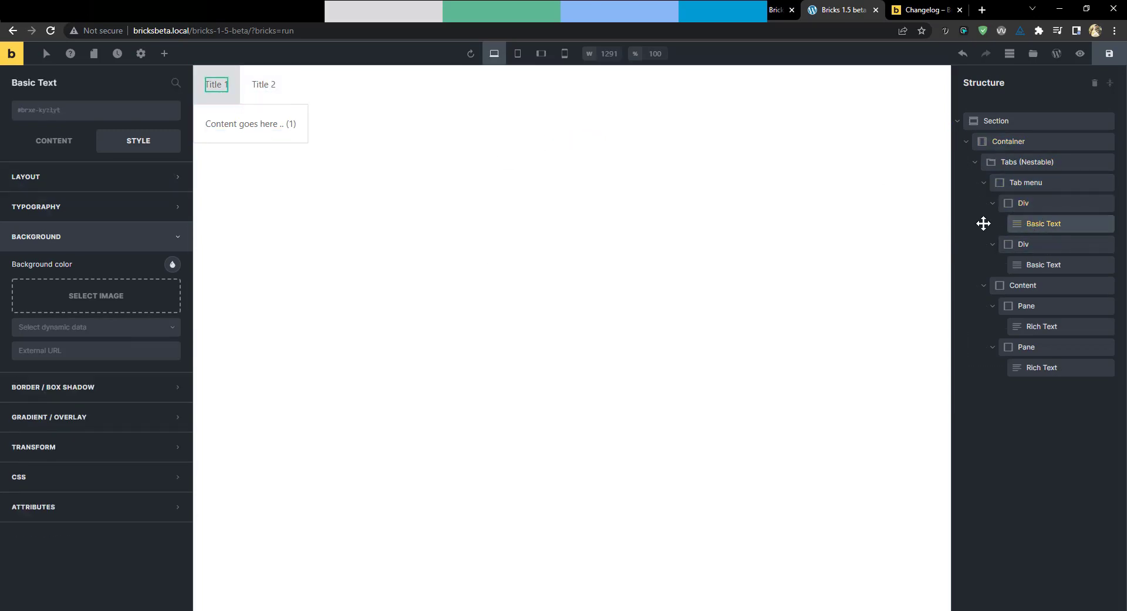
{"action": "left_click", "coordinate": [264, 84]}
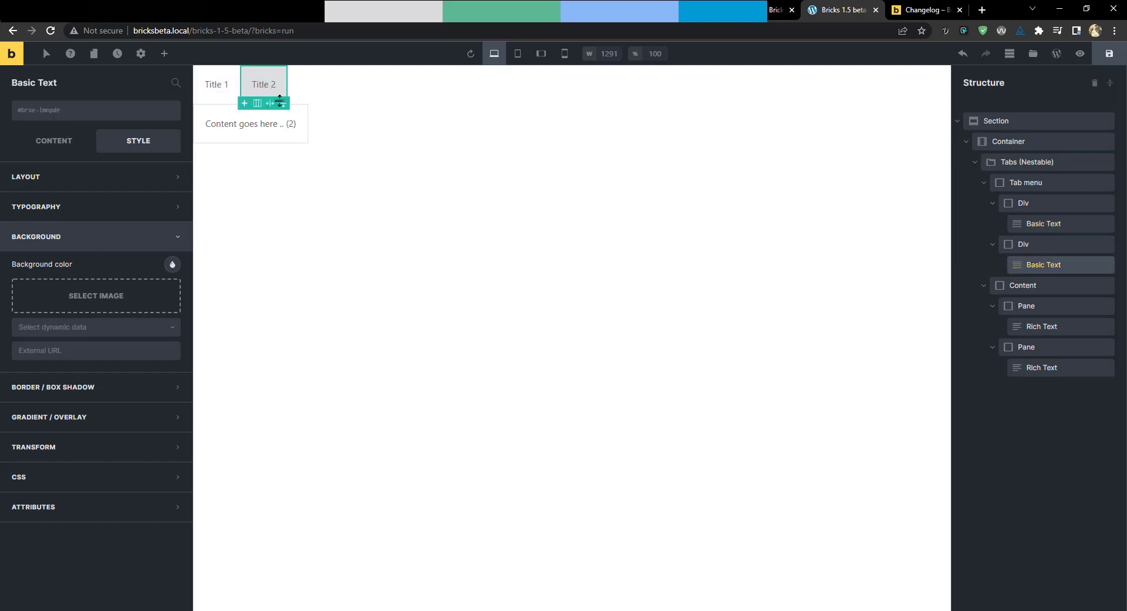
{"action": "left_click", "coordinate": [1019, 202]}
{"action": "left_click", "coordinate": [1044, 264]}
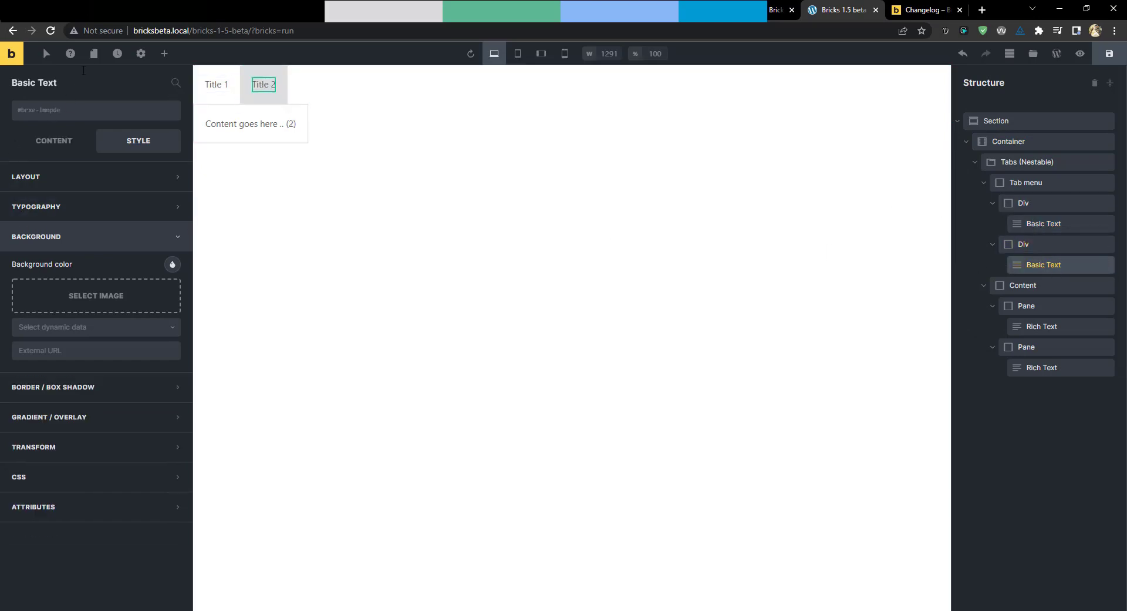
Add a Button element above the Rich Text in the first Pane of the Tabs content and show the Title 2 tab.
{"action": "left_click", "coordinate": [164, 54]}
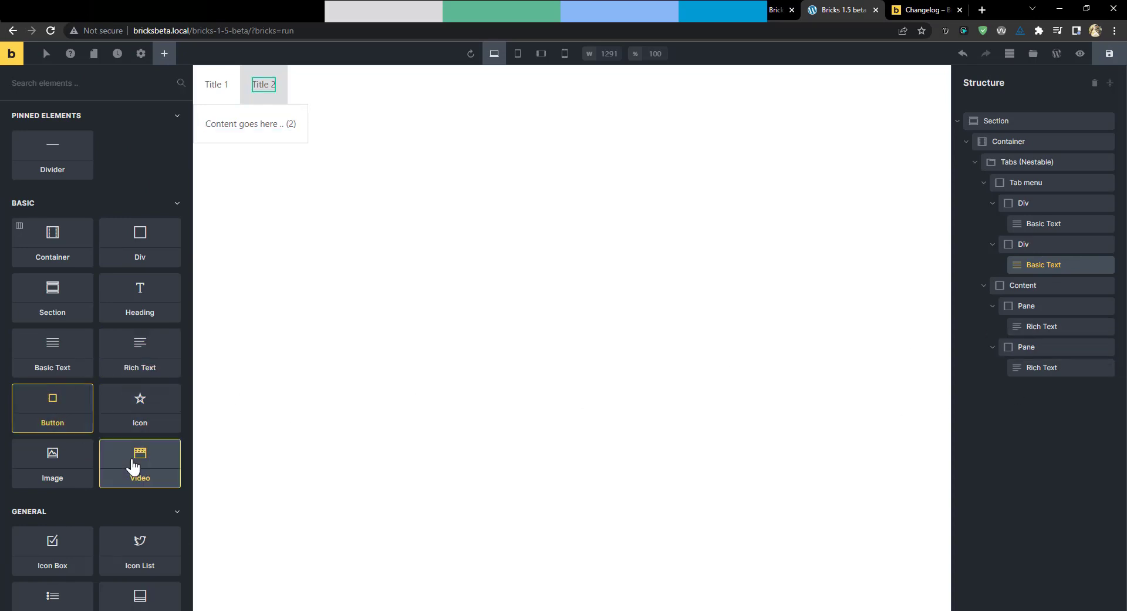
{"action": "left_click_drag", "start_coordinate": [50, 410], "coordinate": [1051, 329]}
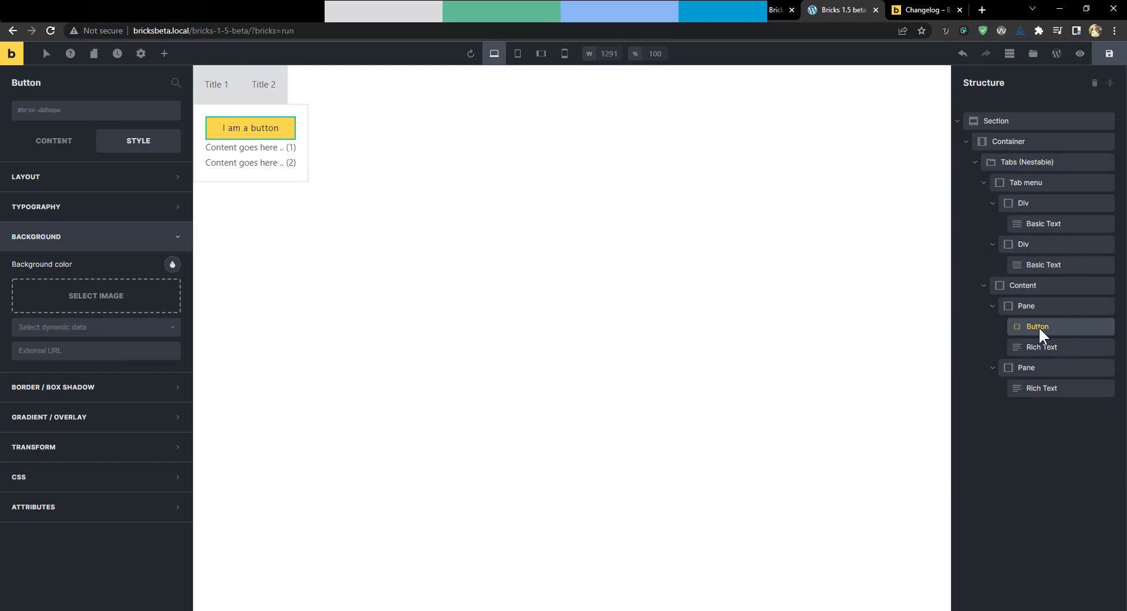
{"action": "left_click", "coordinate": [264, 83]}
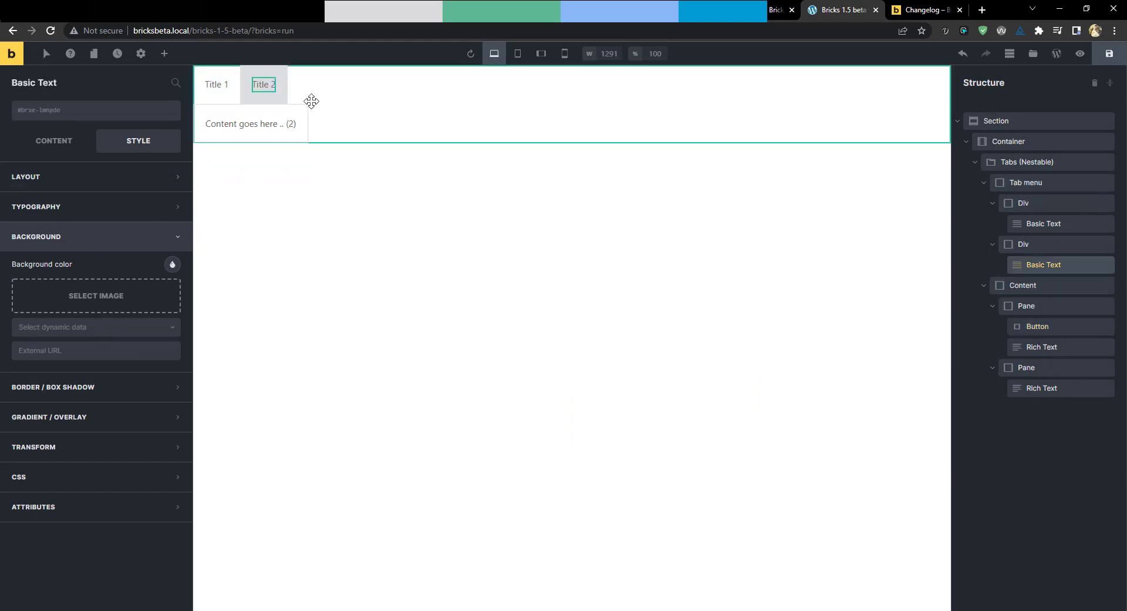
Add an Icon element below the Title 2 text in the second tab menu Div and check the tab switching.
{"action": "left_click", "coordinate": [165, 56]}
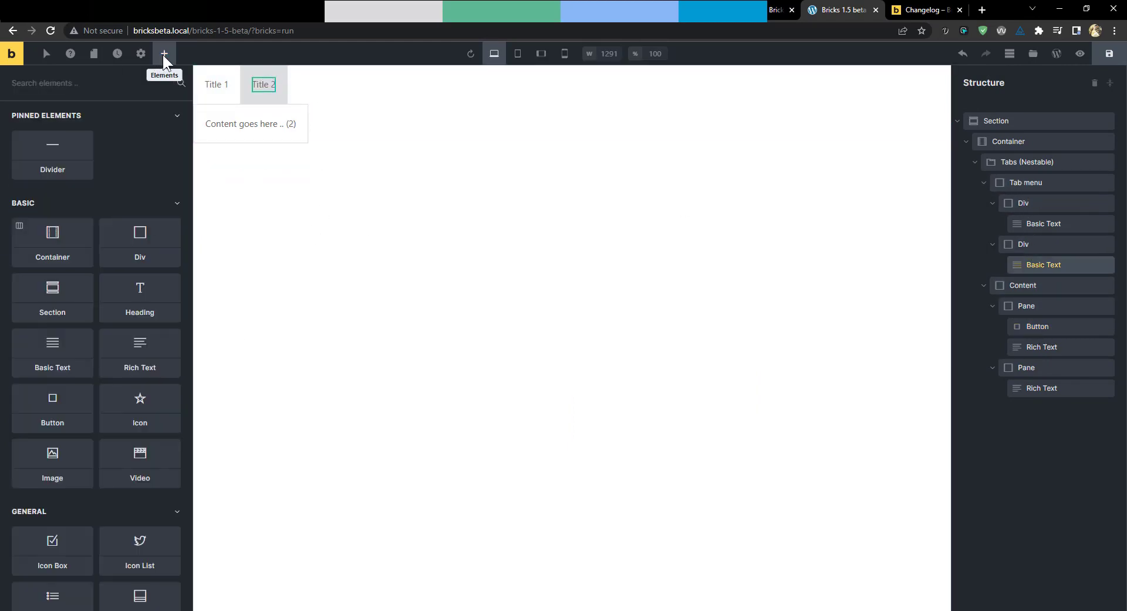
{"action": "type", "text": "ico"}
{"action": "left_click_drag", "start_coordinate": [75, 140], "coordinate": [270, 95]}
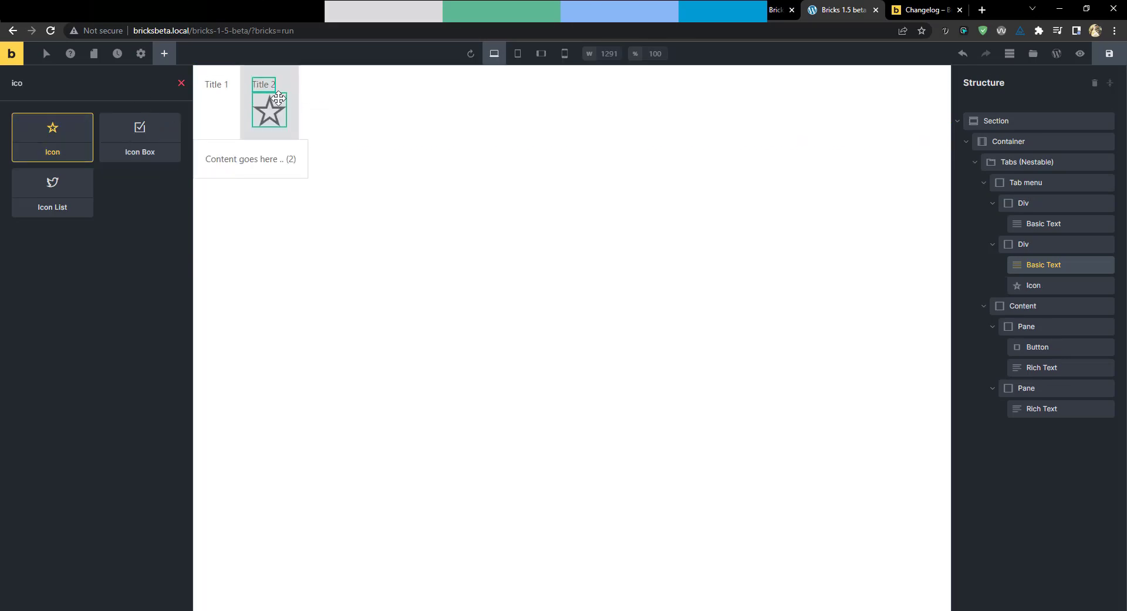
{"action": "left_click", "coordinate": [1048, 244]}
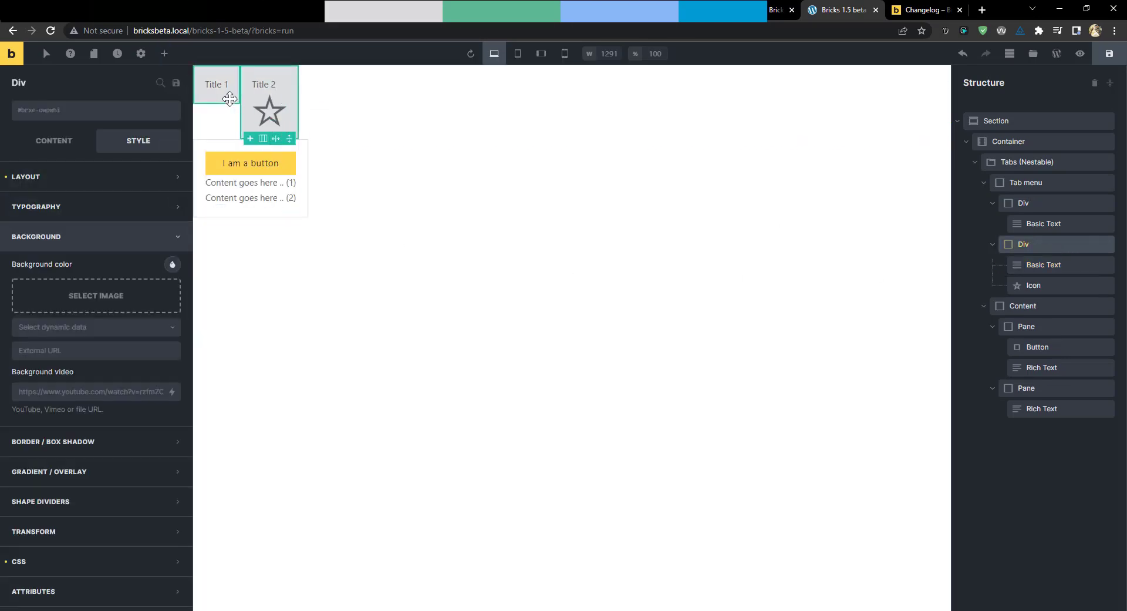
{"action": "left_click", "coordinate": [271, 88]}
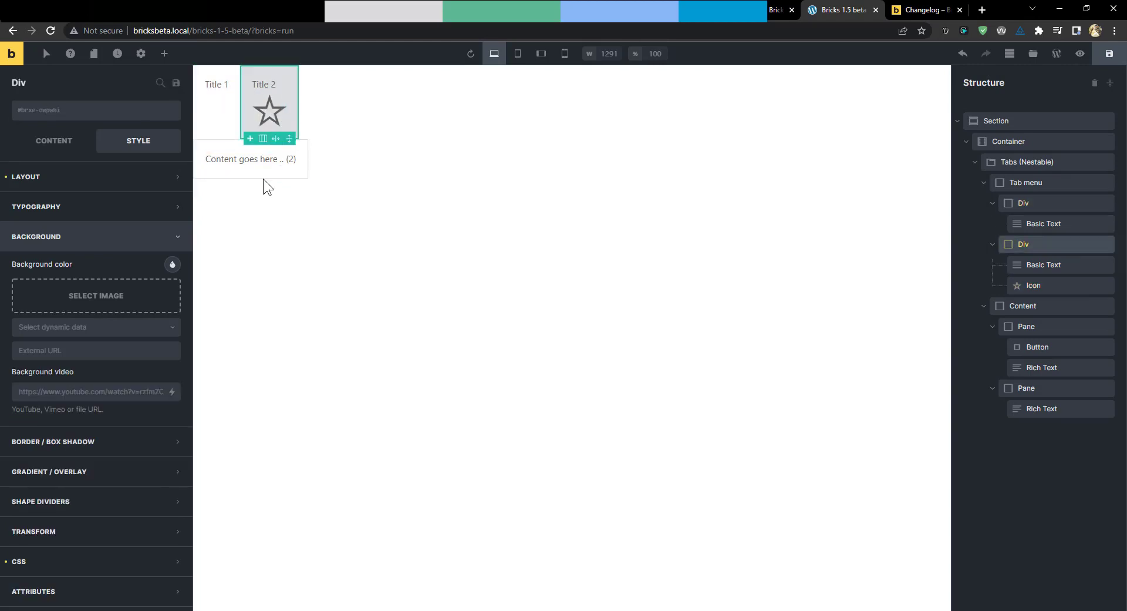
Delete the Tabs (Nestable) element and add an Accordion (Nestable) element below the Section.
{"action": "left_click", "coordinate": [1074, 164]}
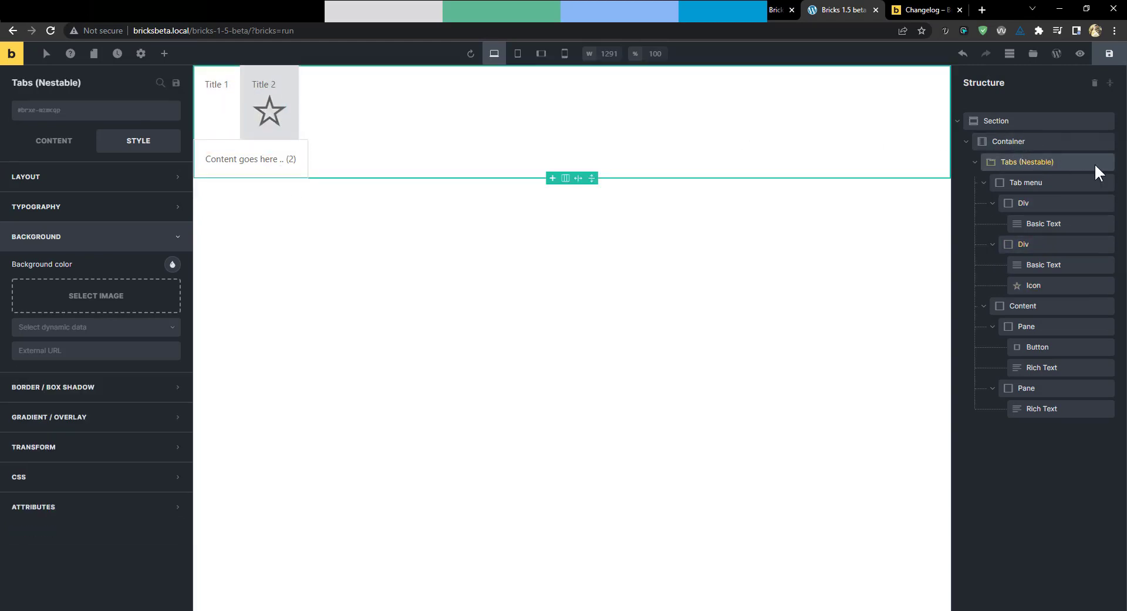
{"action": "right_click", "coordinate": [1080, 159]}
{"action": "left_click", "coordinate": [1048, 209]}
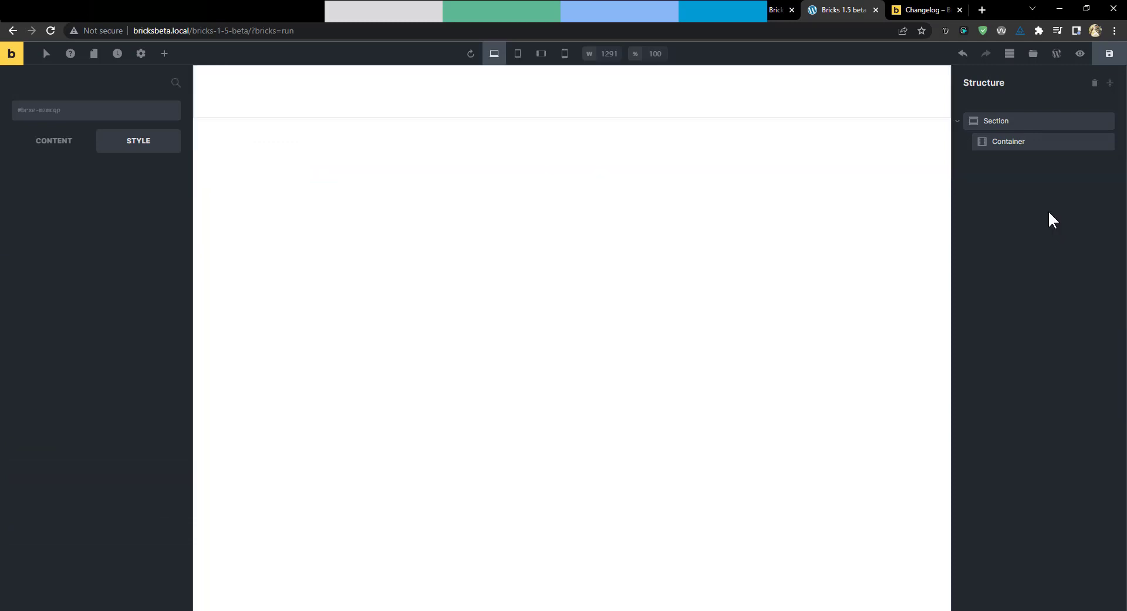
{"action": "type", "text": "ne"}
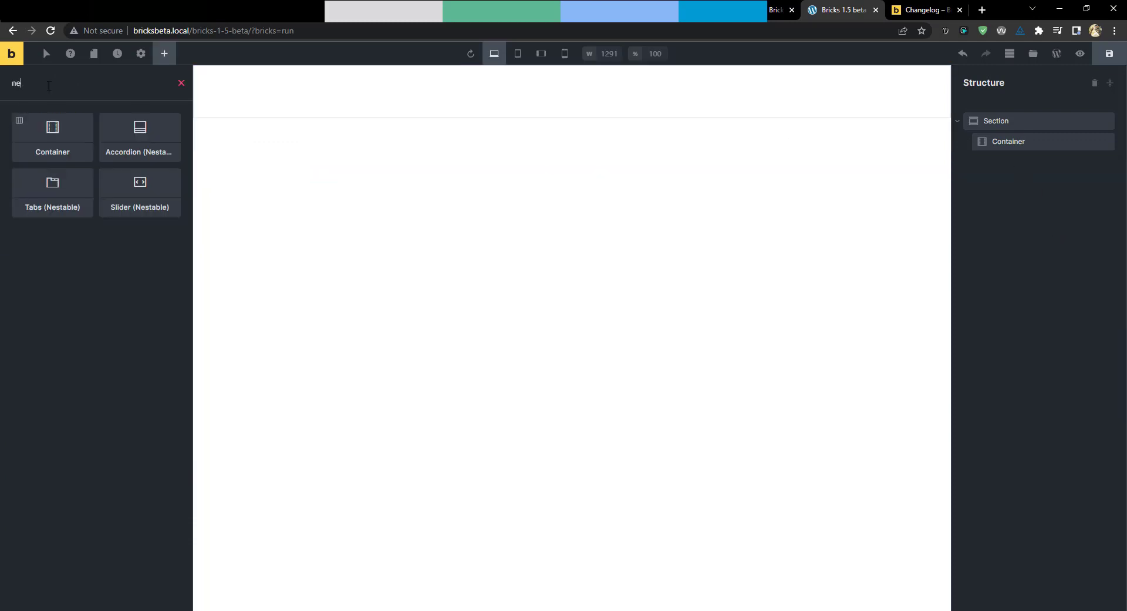
{"action": "left_click", "coordinate": [138, 141]}
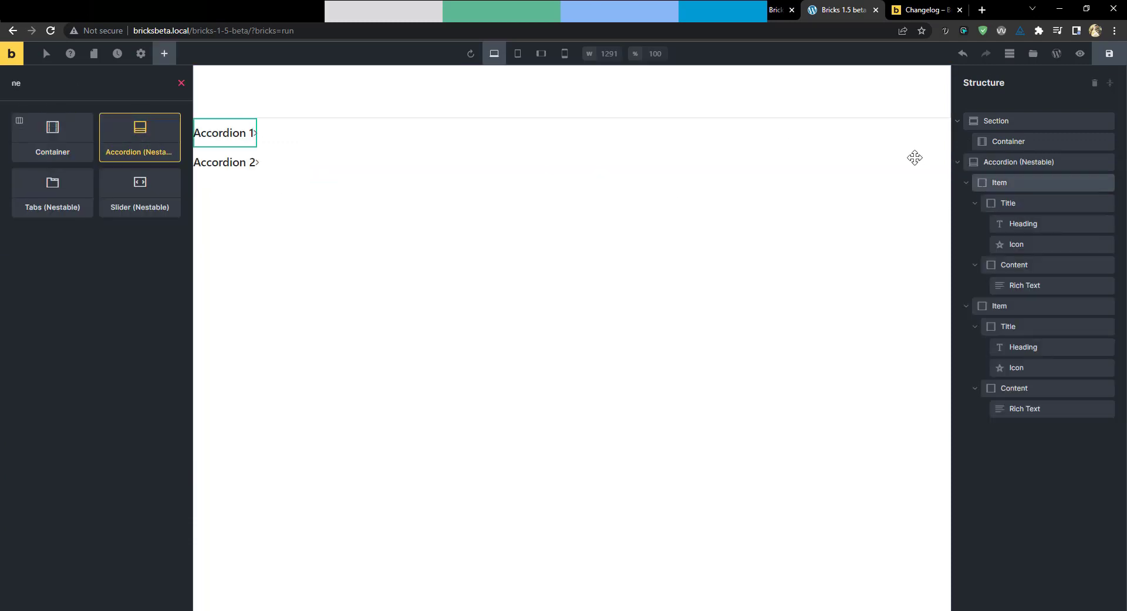
Examine how the accordion items open and how their Title, Heading, Content and Rich Text elements are nested.
{"action": "left_click", "coordinate": [235, 133]}
{"action": "left_click", "coordinate": [247, 209]}
{"action": "left_click", "coordinate": [250, 133]}
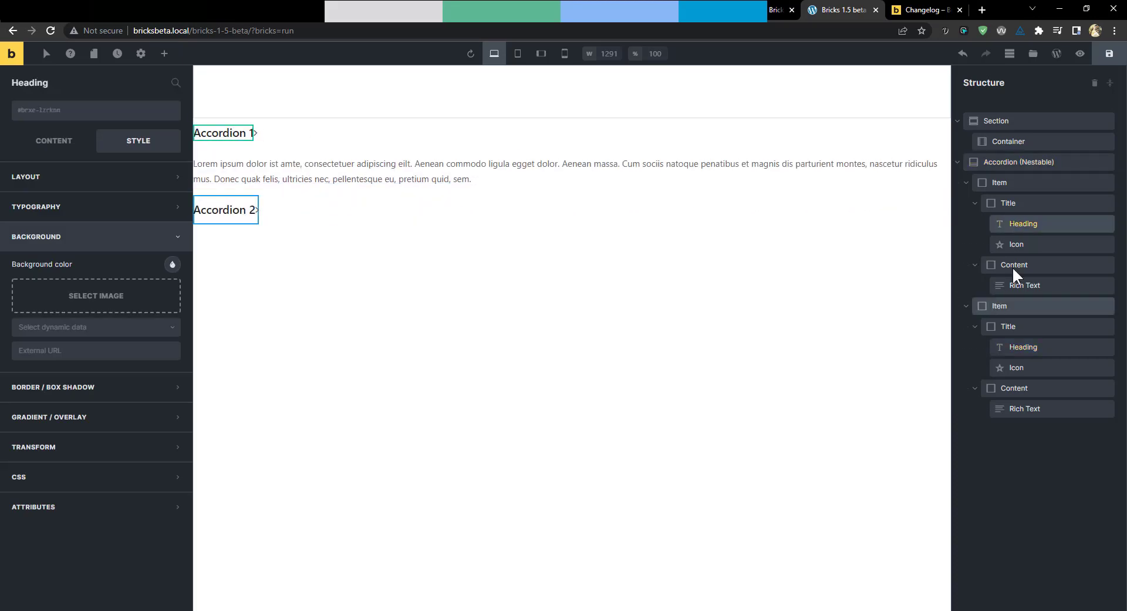
{"action": "left_click", "coordinate": [1025, 285]}
{"action": "left_click", "coordinate": [1023, 347]}
{"action": "left_click", "coordinate": [1019, 387]}
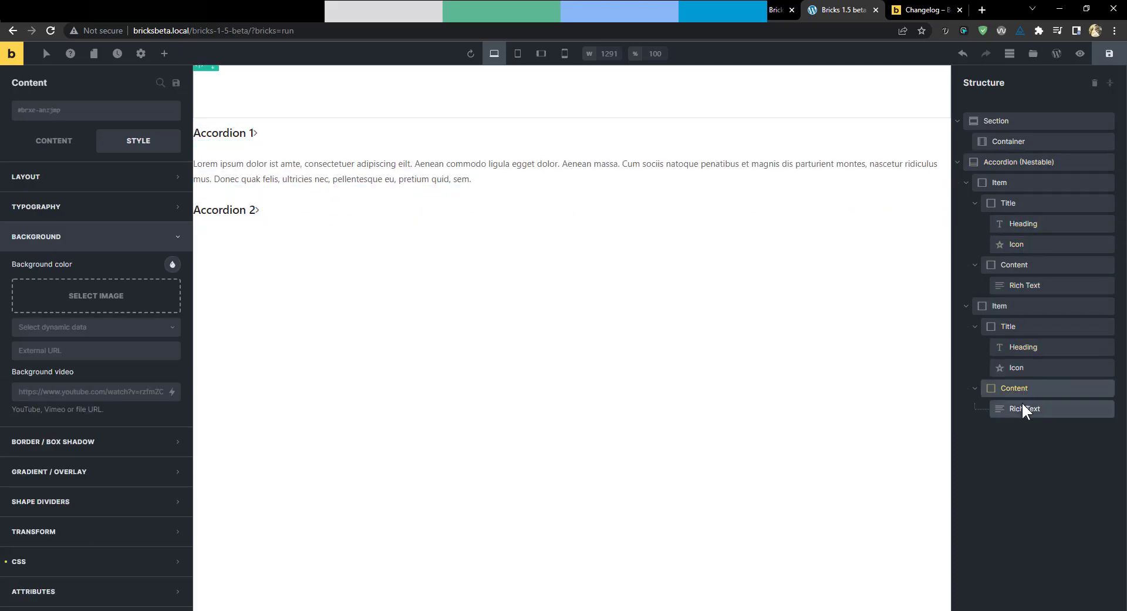
{"action": "left_click", "coordinate": [1025, 408]}
{"action": "left_click", "coordinate": [1028, 204]}
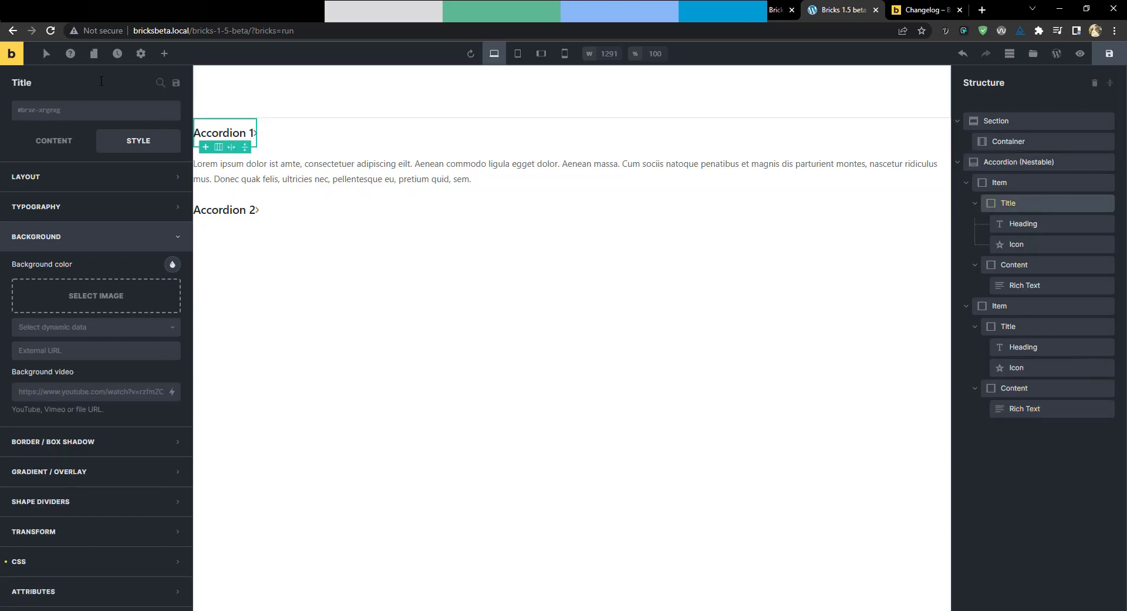
Add a Slider (Nestable) element inside the Container.
{"action": "left_click", "coordinate": [959, 163]}
{"action": "left_click", "coordinate": [1006, 141]}
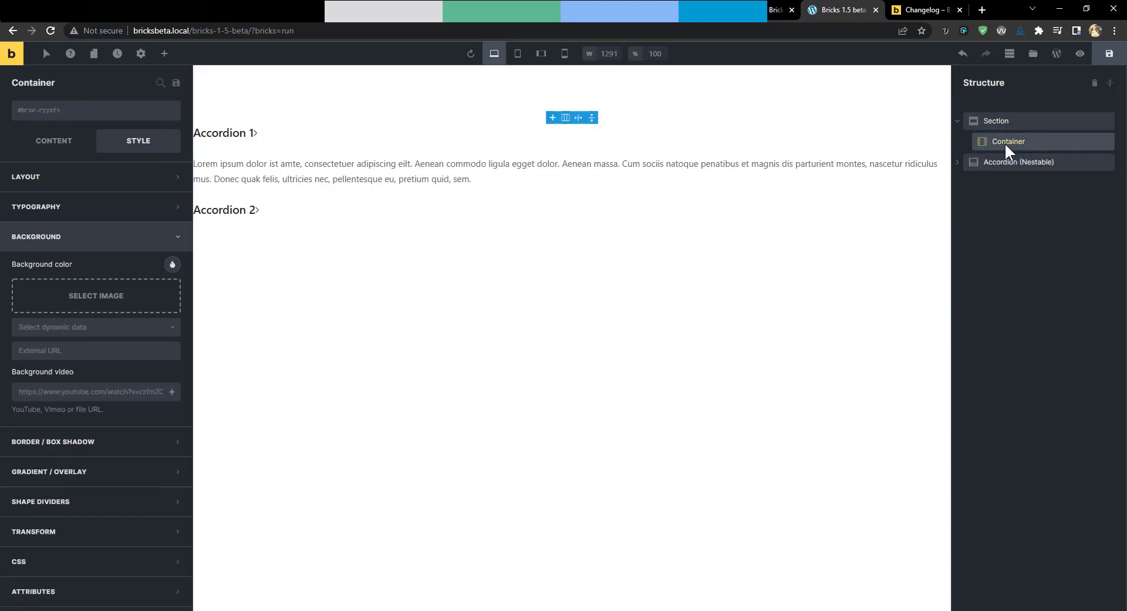
{"action": "left_click", "coordinate": [164, 55]}
{"action": "type", "text": "nes"}
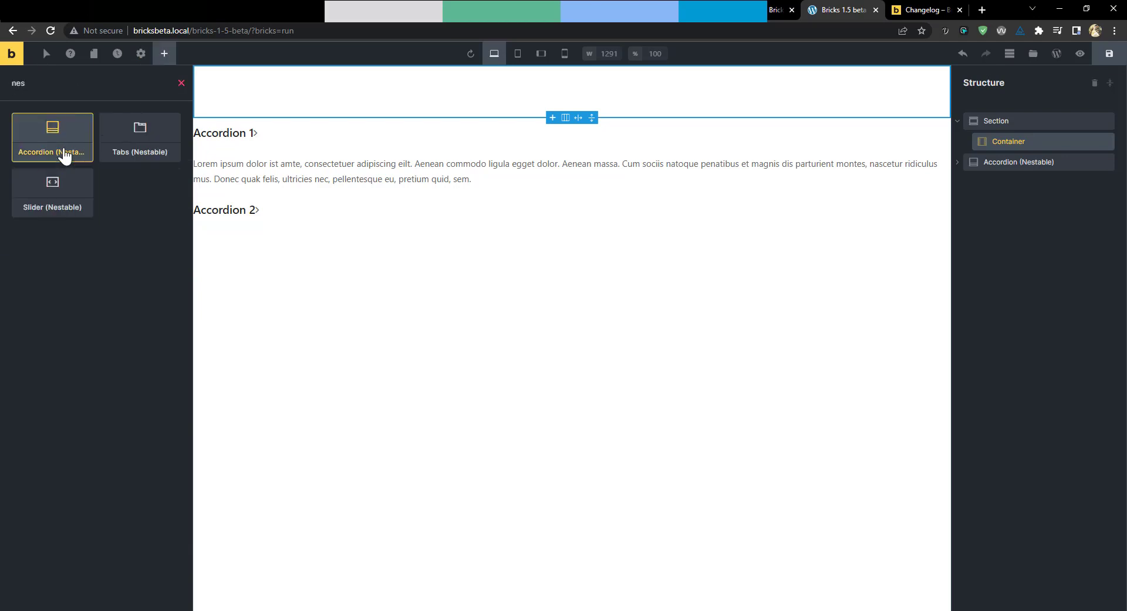
{"action": "left_click", "coordinate": [40, 194]}
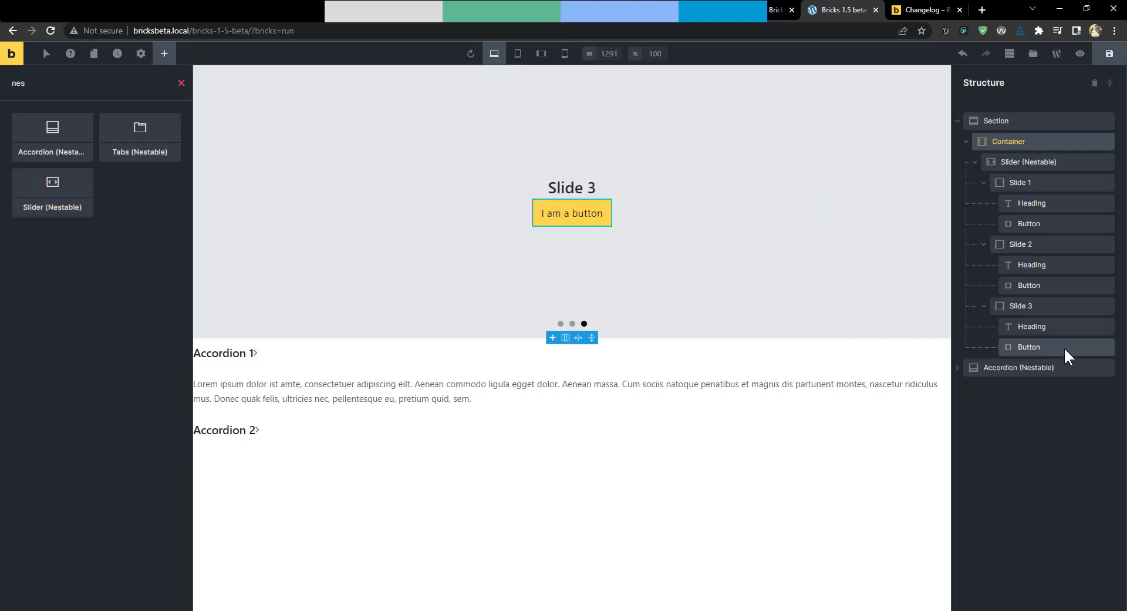
Examine the nested structure of the Slider element, including its slides, headings and buttons.
{"action": "left_click", "coordinate": [976, 163]}
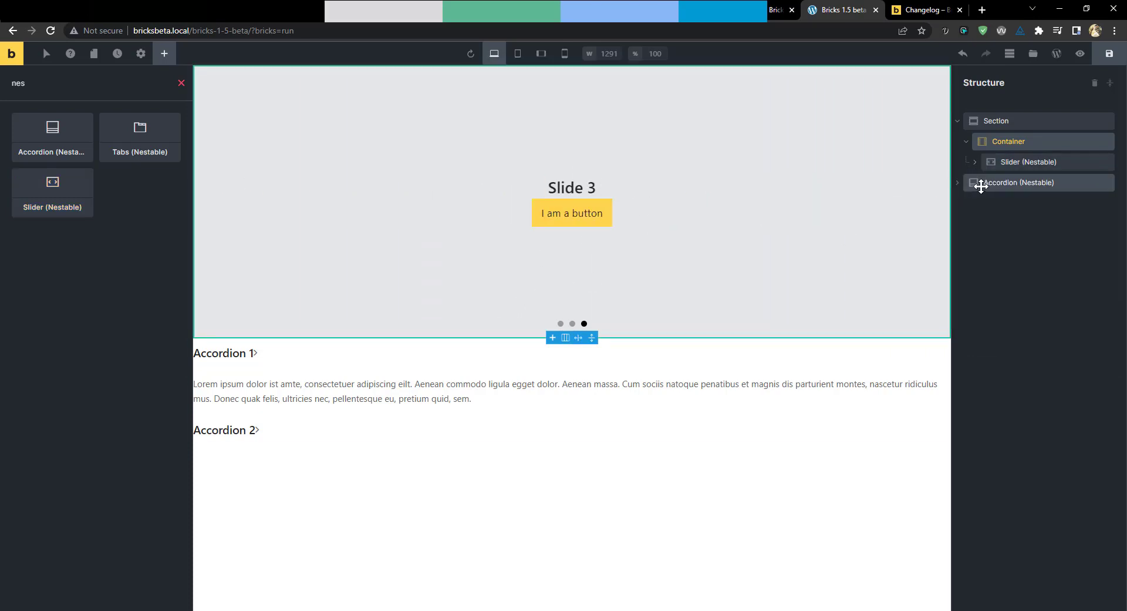
{"action": "left_click", "coordinate": [1017, 167]}
{"action": "left_click", "coordinate": [975, 163]}
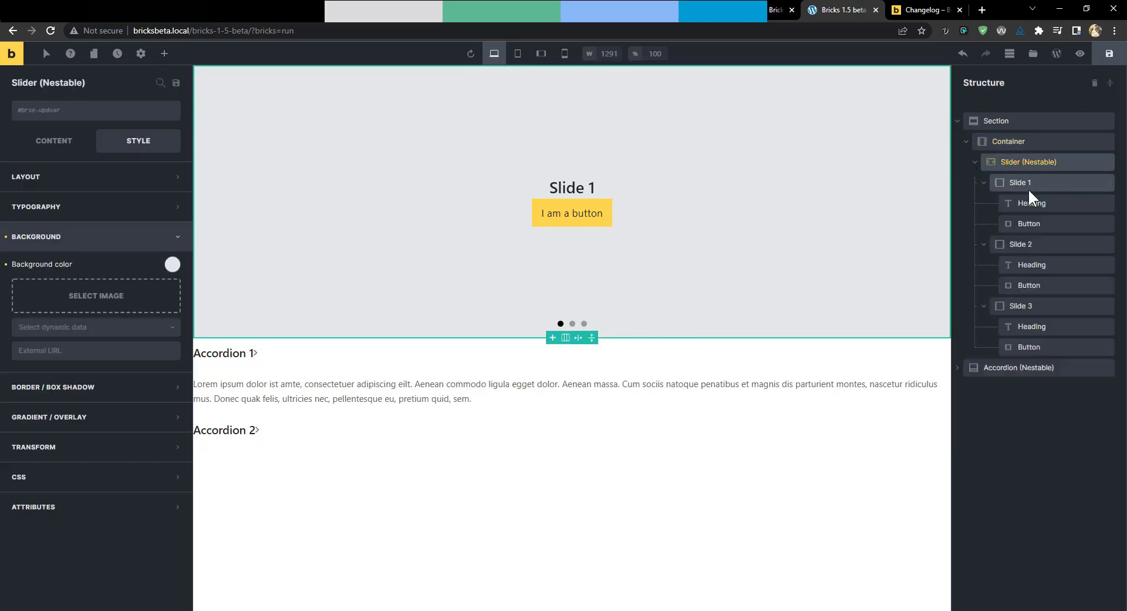
{"action": "left_click", "coordinate": [1022, 183]}
{"action": "left_click", "coordinate": [1022, 199]}
{"action": "left_click", "coordinate": [1031, 245]}
{"action": "left_click", "coordinate": [1031, 264]}
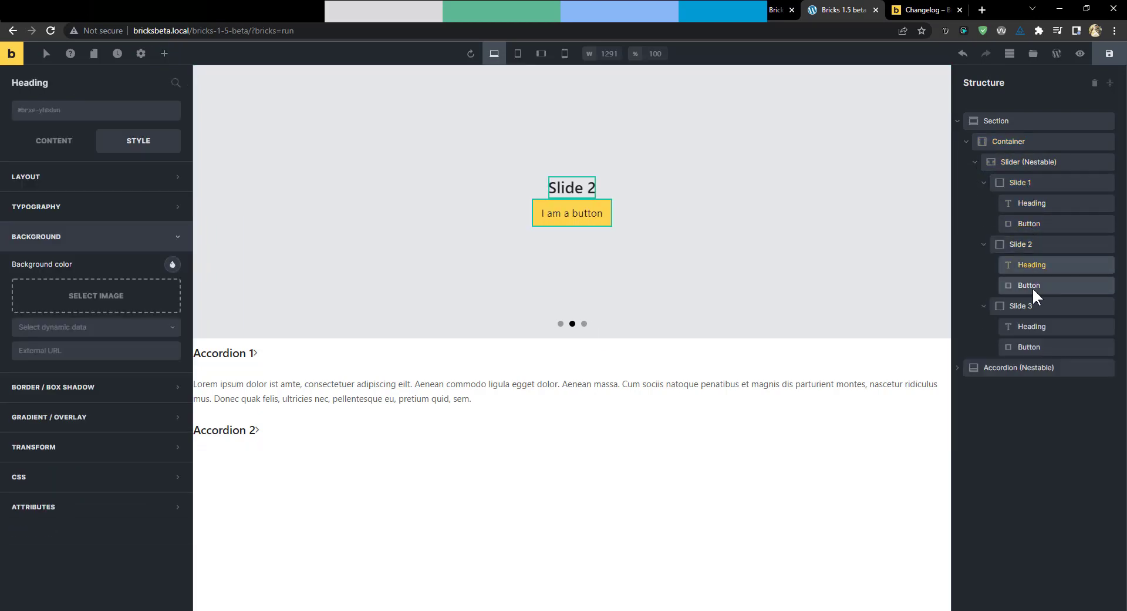
{"action": "left_click", "coordinate": [1030, 300]}
{"action": "left_click", "coordinate": [1025, 162]}
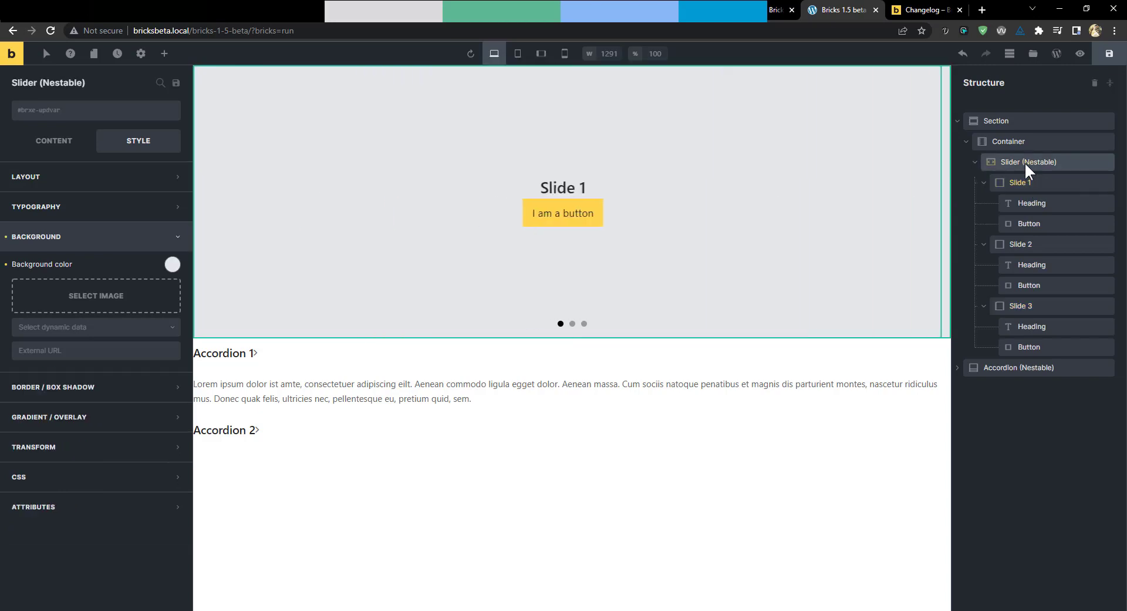
Review the Slider's content options and the content and style settings of Slide 1.
{"action": "left_click", "coordinate": [59, 144]}
{"action": "left_click", "coordinate": [61, 320]}
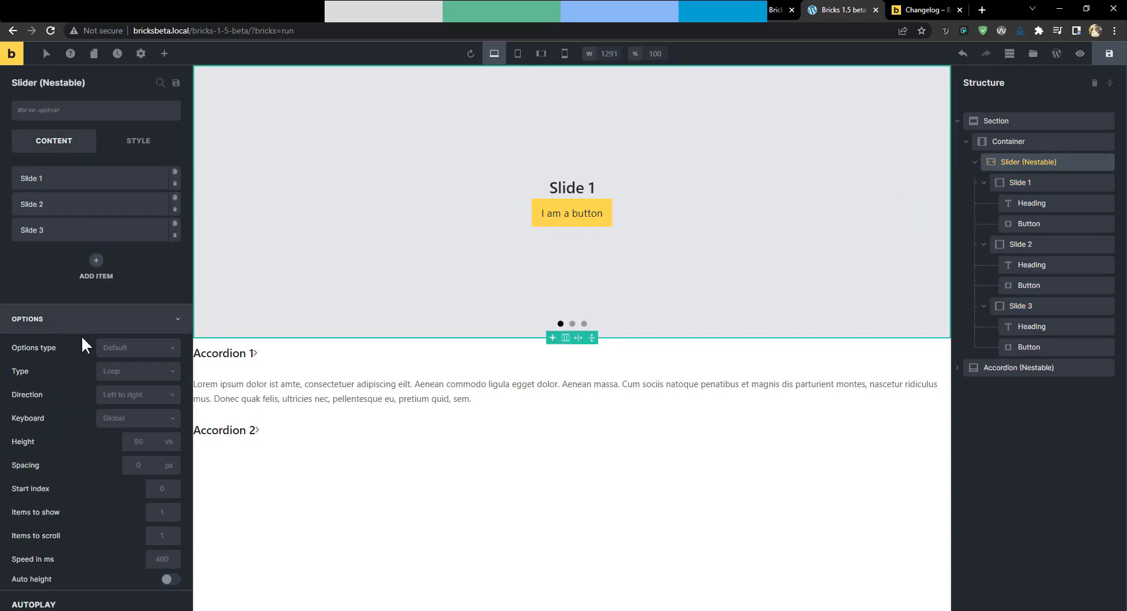
{"action": "left_click", "coordinate": [65, 320]}
{"action": "left_click", "coordinate": [68, 178]}
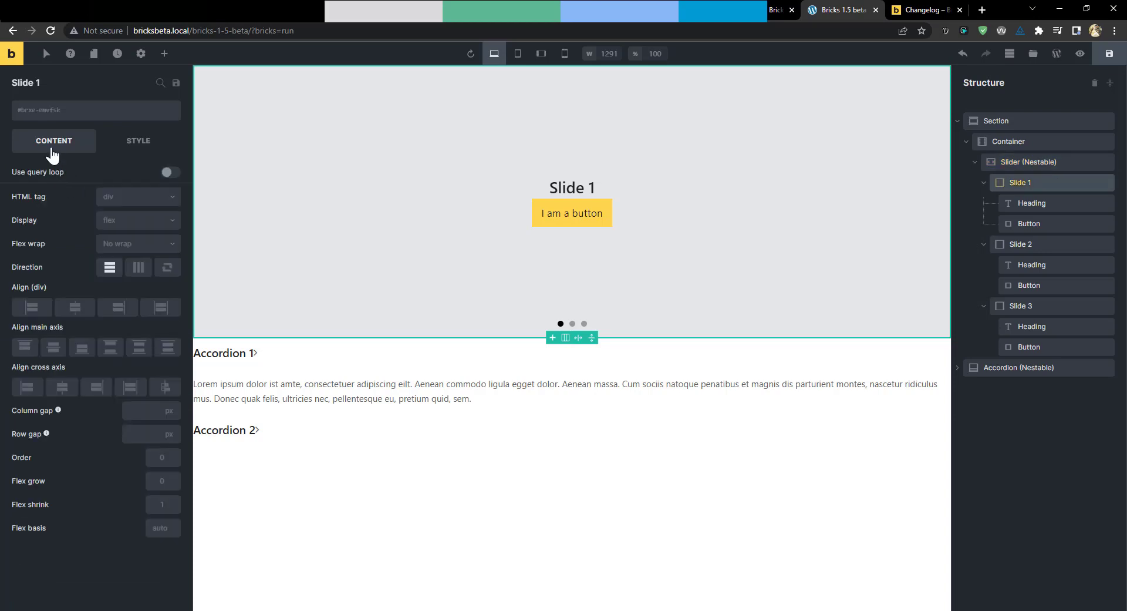
{"action": "left_click", "coordinate": [139, 148]}
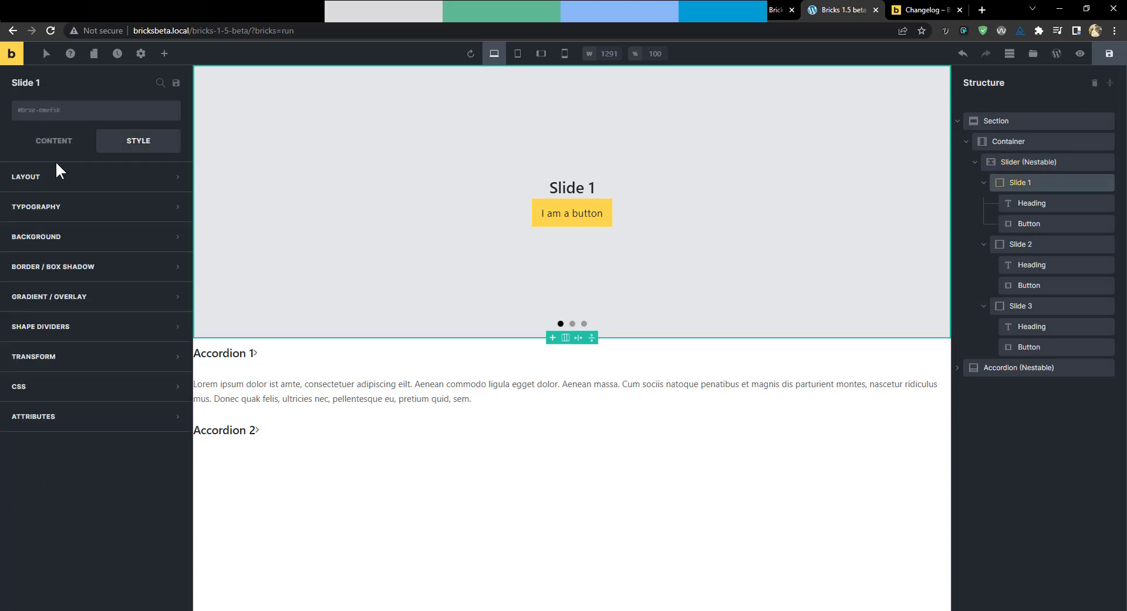
Try Stretch as Slide 2's cross axis alignment, clear it and reselect the Slider element.
{"action": "left_click", "coordinate": [1023, 251]}
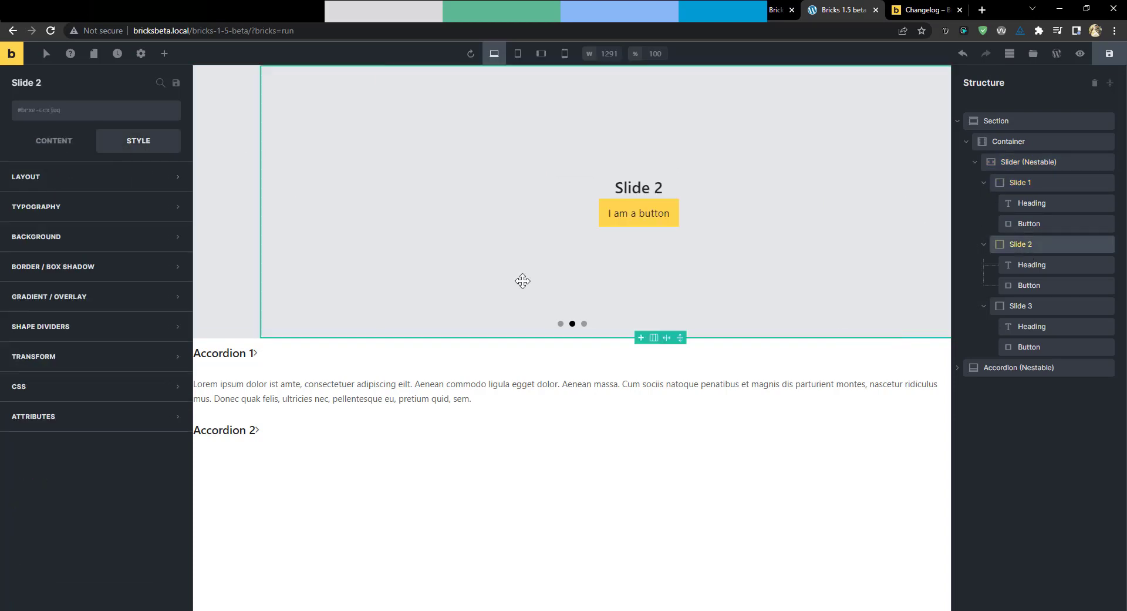
{"action": "left_click", "coordinate": [61, 150]}
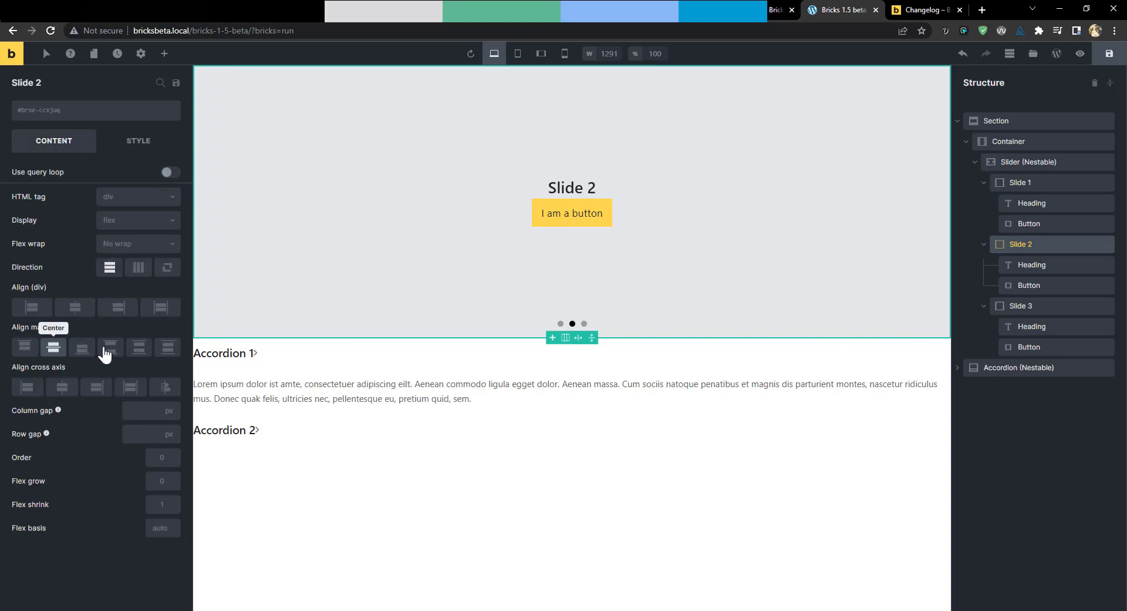
{"action": "left_click", "coordinate": [131, 387]}
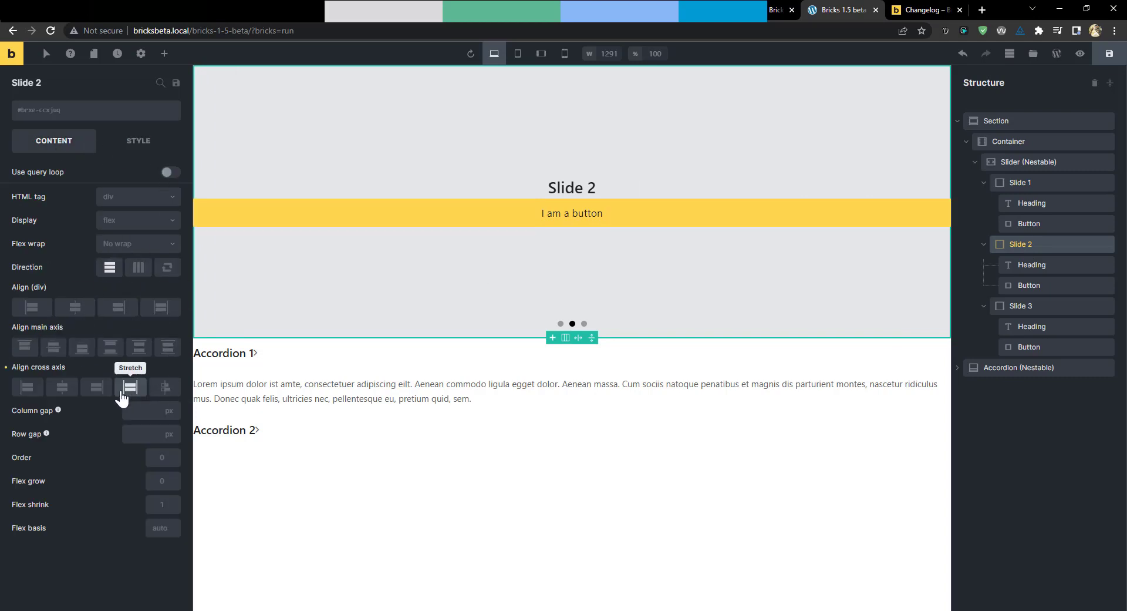
{"action": "left_click", "coordinate": [124, 390]}
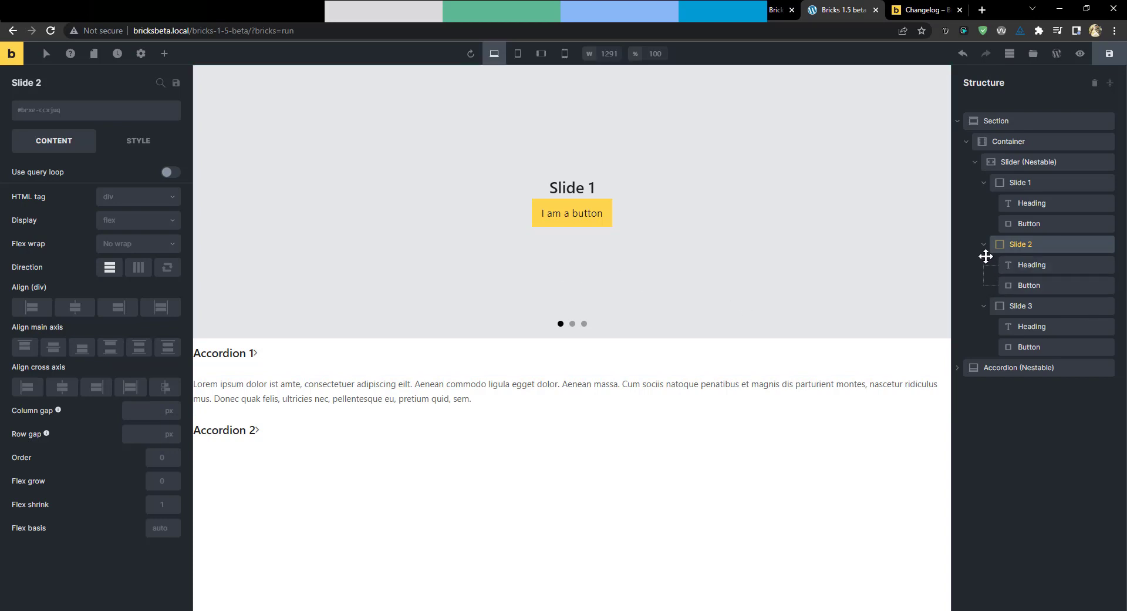
{"action": "left_click", "coordinate": [770, 228]}
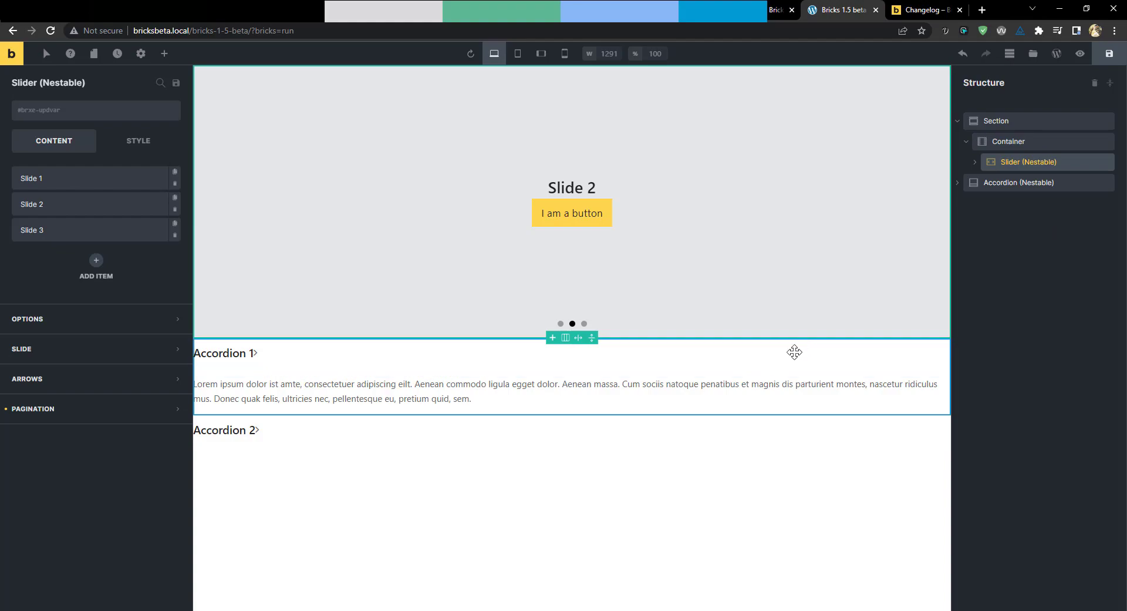
Switch to the Bricks changelog page and review the full list of new features, improvements and fixes.
{"action": "key", "text": "ctrl+Tab"}
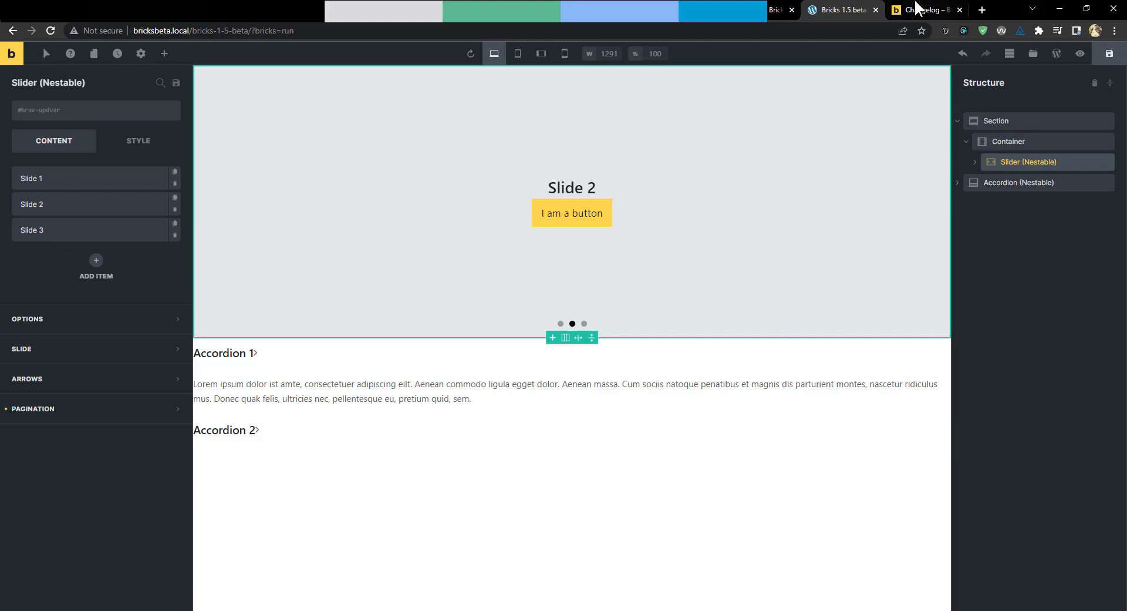
{"action": "scroll", "coordinate": [792, 305], "scroll_direction": "down", "scroll_amount": 10}
{"action": "scroll", "coordinate": [792, 315], "scroll_direction": "down", "scroll_amount": 15}
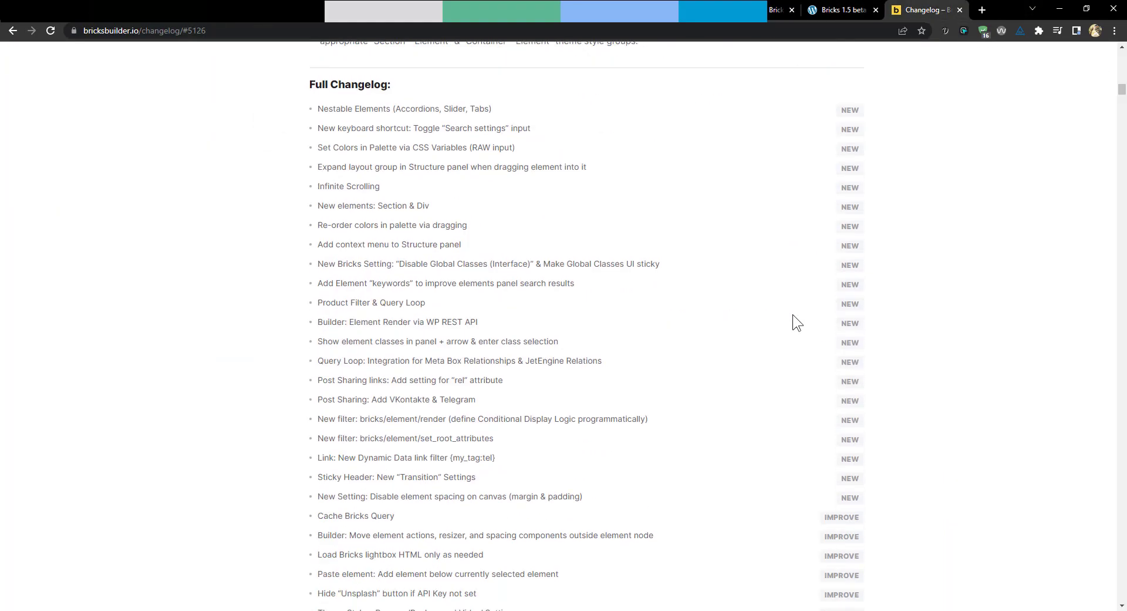
{"action": "scroll", "coordinate": [835, 390], "scroll_direction": "down", "scroll_amount": 3}
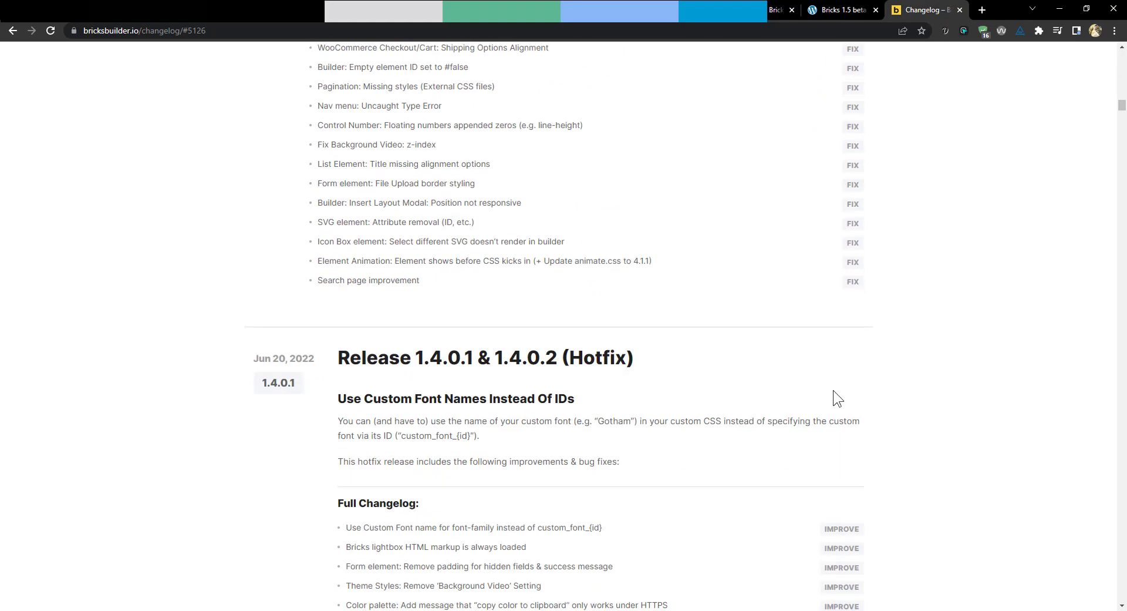
{"action": "scroll", "coordinate": [834, 388], "scroll_direction": "up", "scroll_amount": 6}
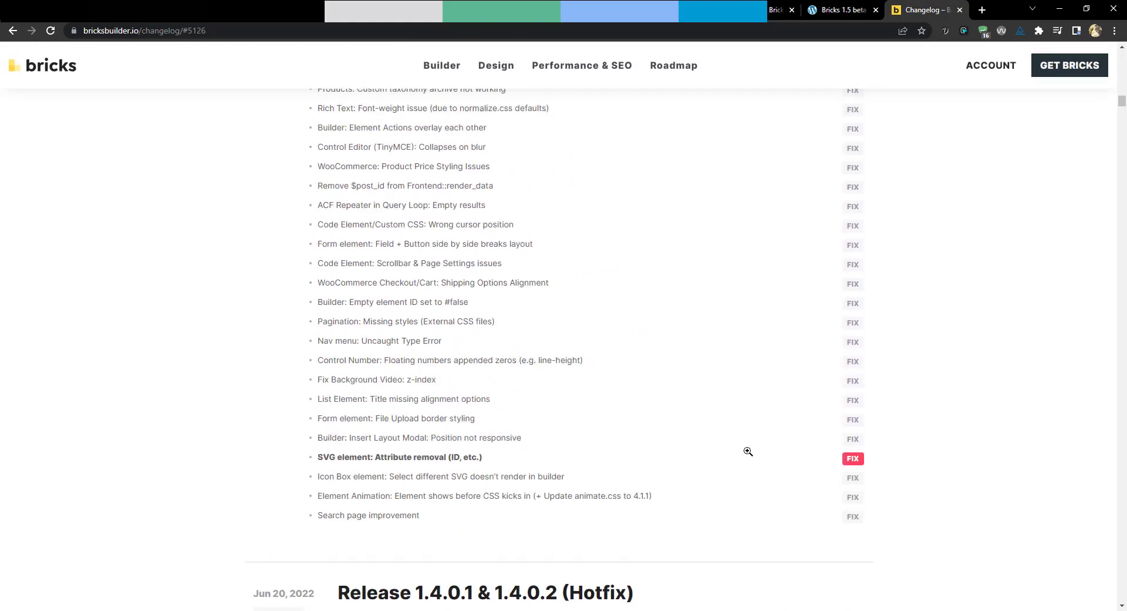
{"action": "scroll", "coordinate": [674, 440], "scroll_direction": "up", "scroll_amount": 7}
{"action": "scroll", "coordinate": [752, 316], "scroll_direction": "up", "scroll_amount": 5}
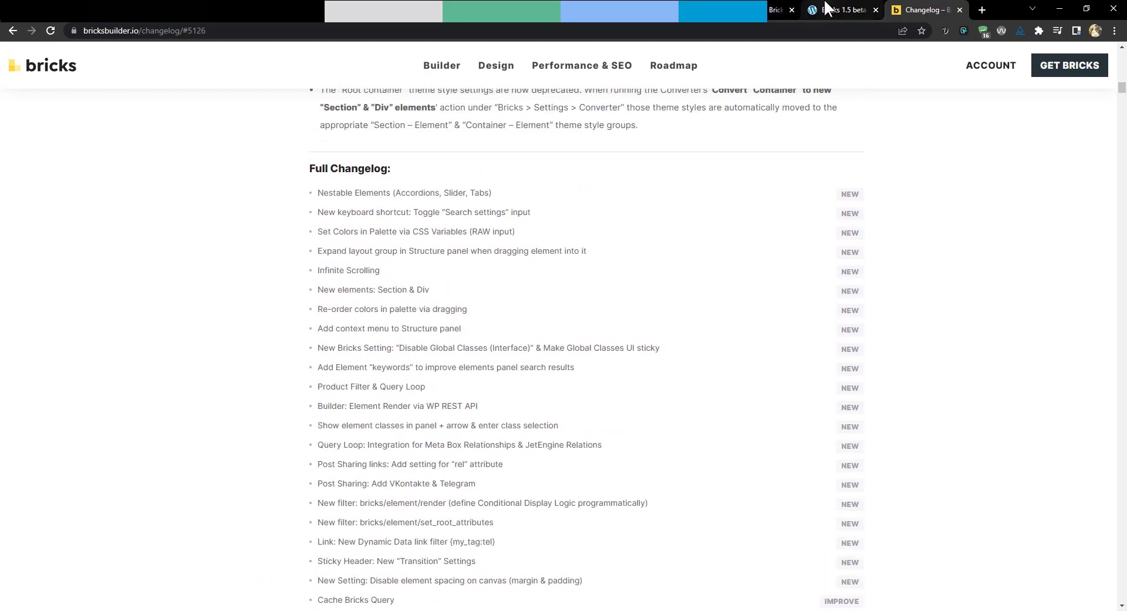
{"action": "left_click", "coordinate": [840, 10]}
{"action": "left_click", "coordinate": [908, 15]}
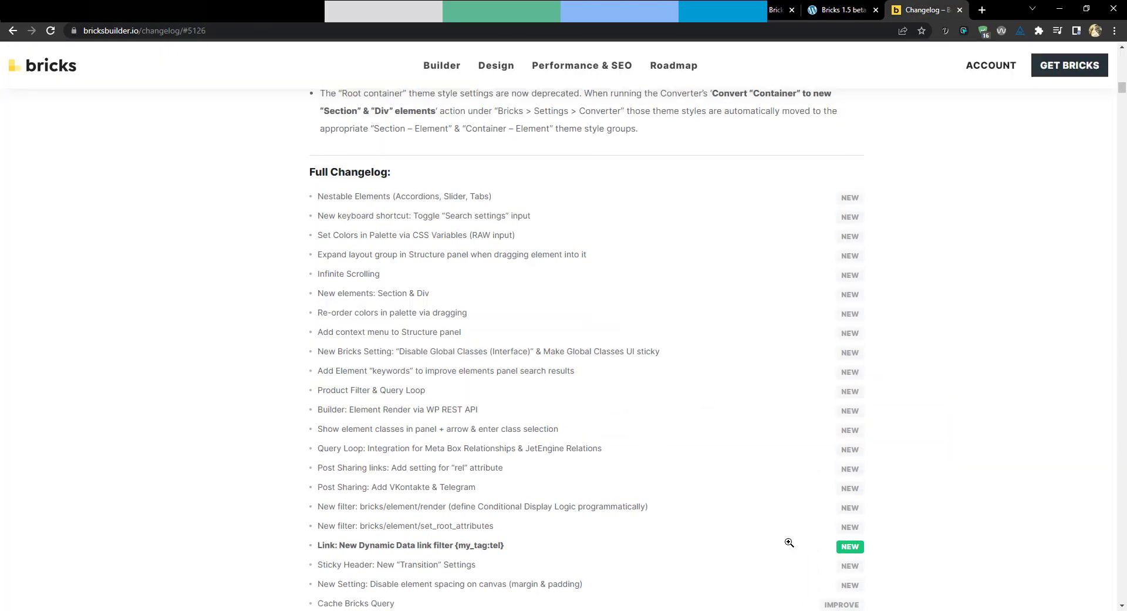
Review the changelog's 1.5 video walkthrough and other noticeable changes, and return to the Bricks builder page.
{"action": "scroll", "coordinate": [763, 511], "scroll_direction": "up", "scroll_amount": 10}
{"action": "scroll", "coordinate": [587, 411], "scroll_direction": "down", "scroll_amount": 3}
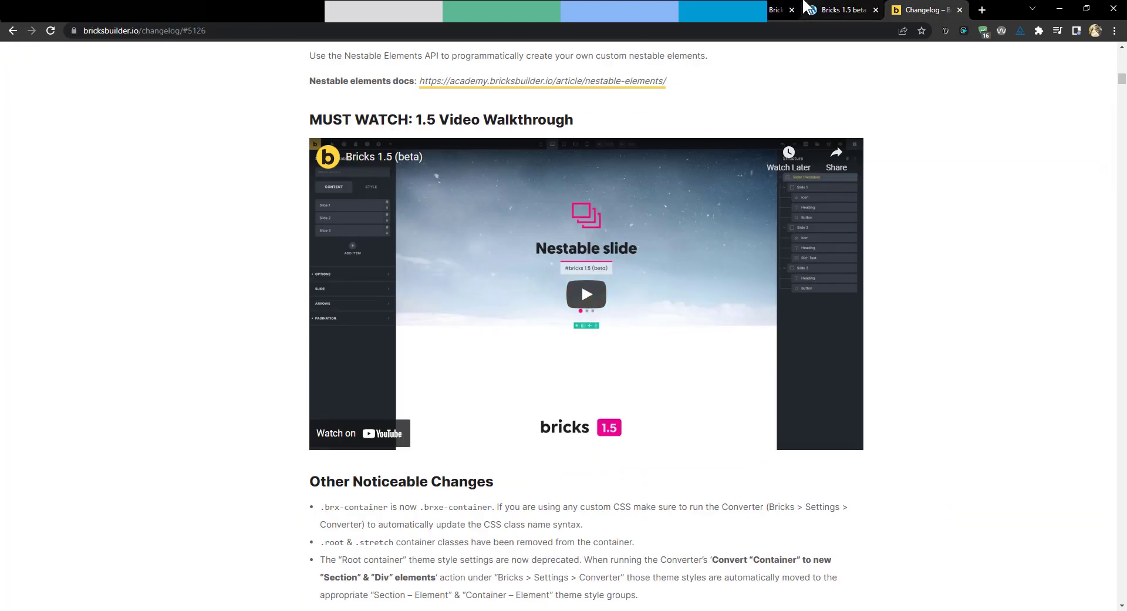
{"action": "left_click", "coordinate": [843, 10]}
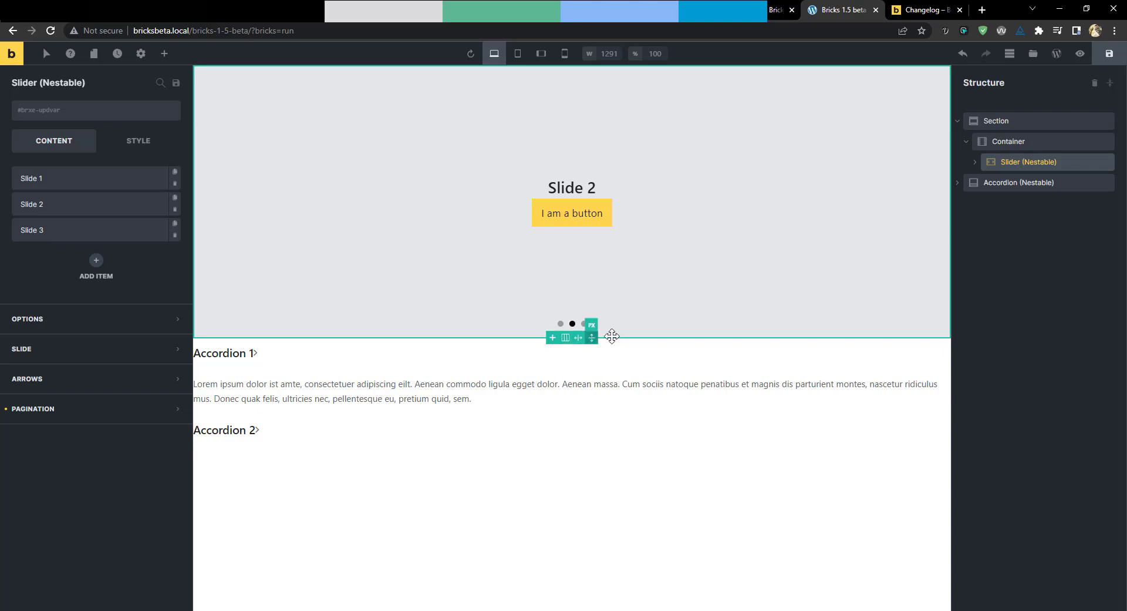
Check the content settings of Slide 2's heading and button, and add a two-column layout of Divs inside Slide 2.
{"action": "left_click", "coordinate": [575, 213]}
{"action": "left_click", "coordinate": [585, 189]}
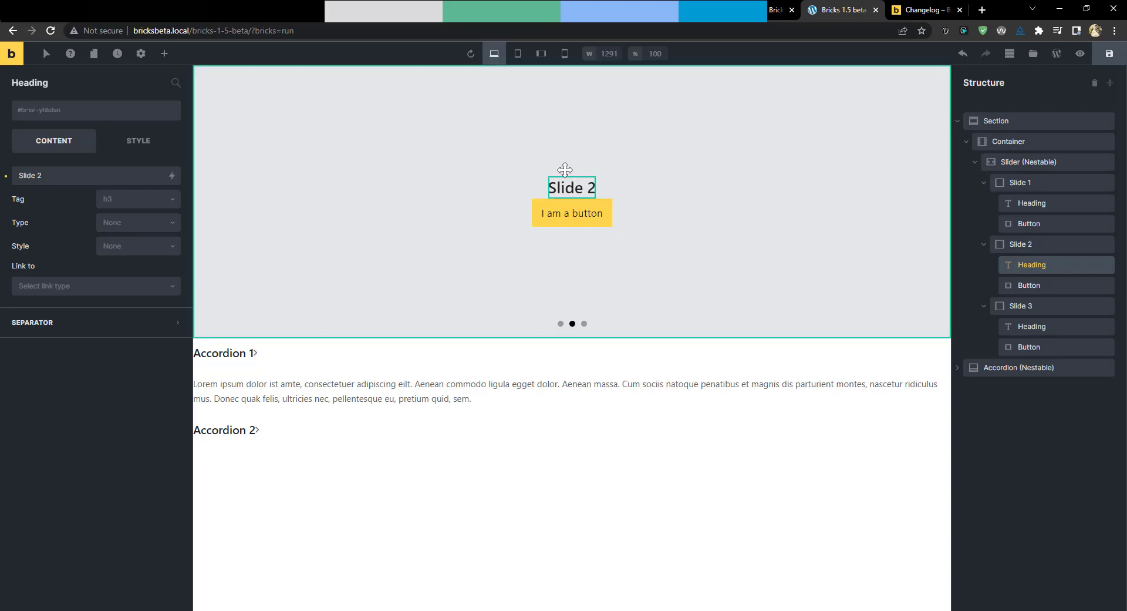
{"action": "left_click", "coordinate": [583, 209]}
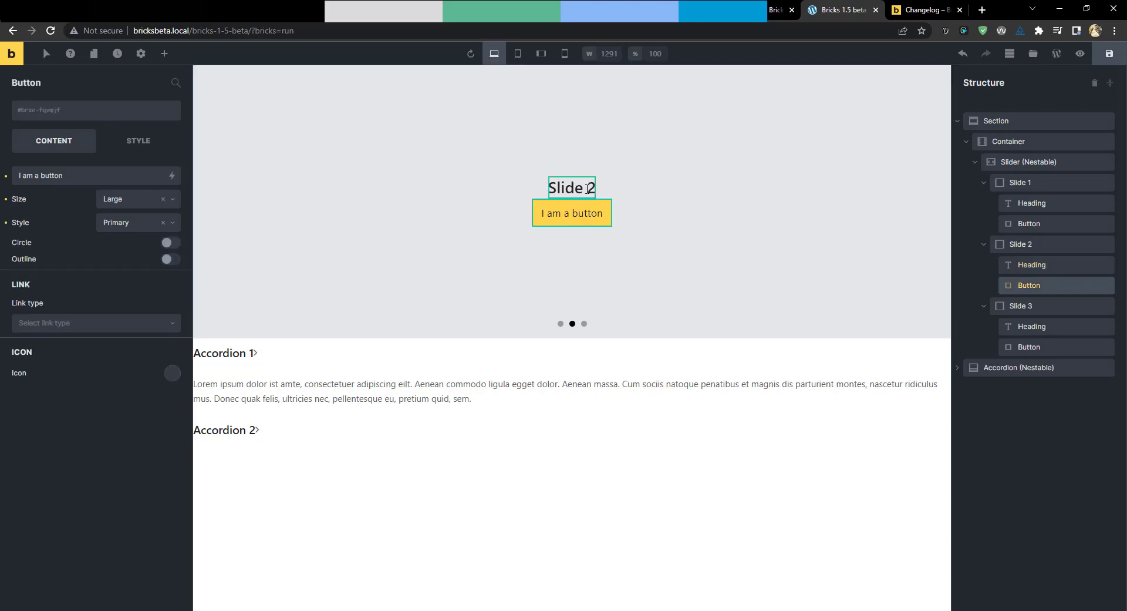
{"action": "left_click", "coordinate": [583, 189]}
{"action": "left_click", "coordinate": [628, 255]}
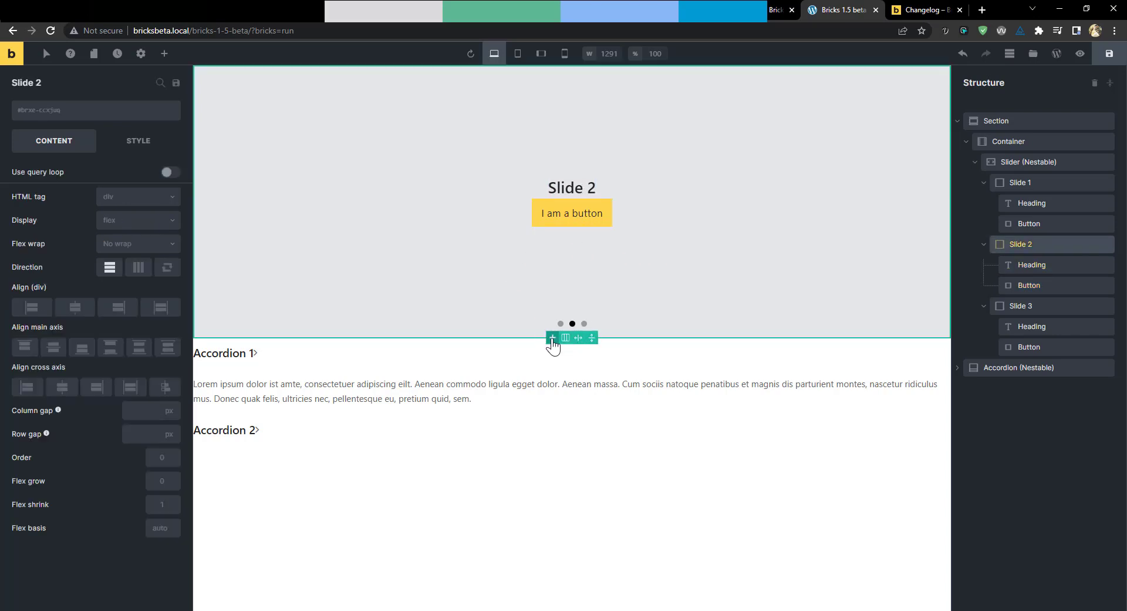
{"action": "left_click", "coordinate": [565, 338]}
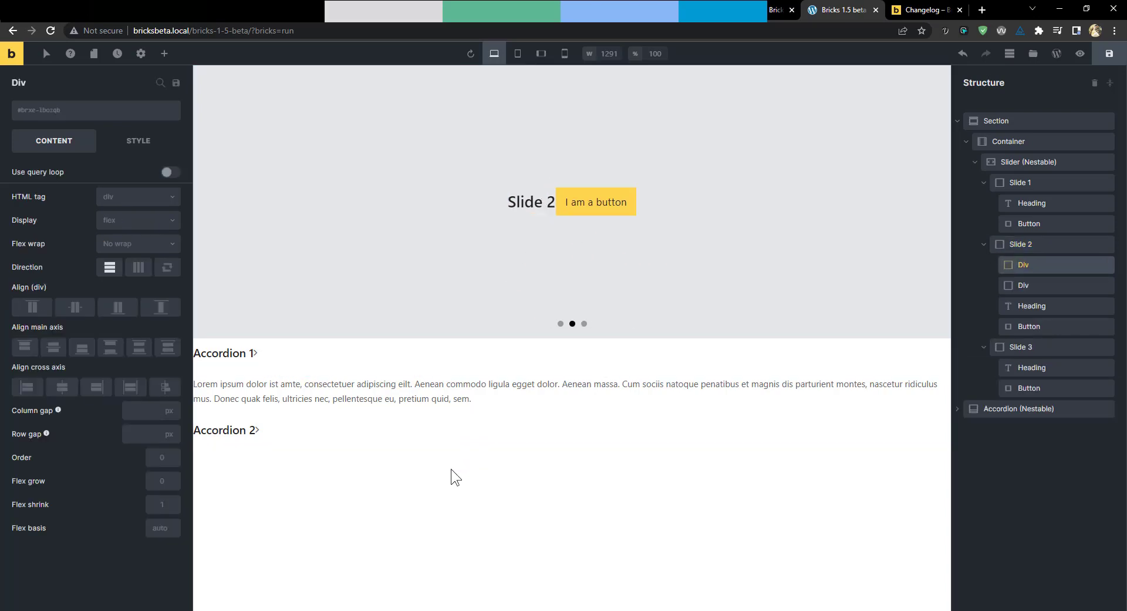
Revisit the start of the Bricks changelog page and switch back to the builder.
{"action": "left_click", "coordinate": [921, 10]}
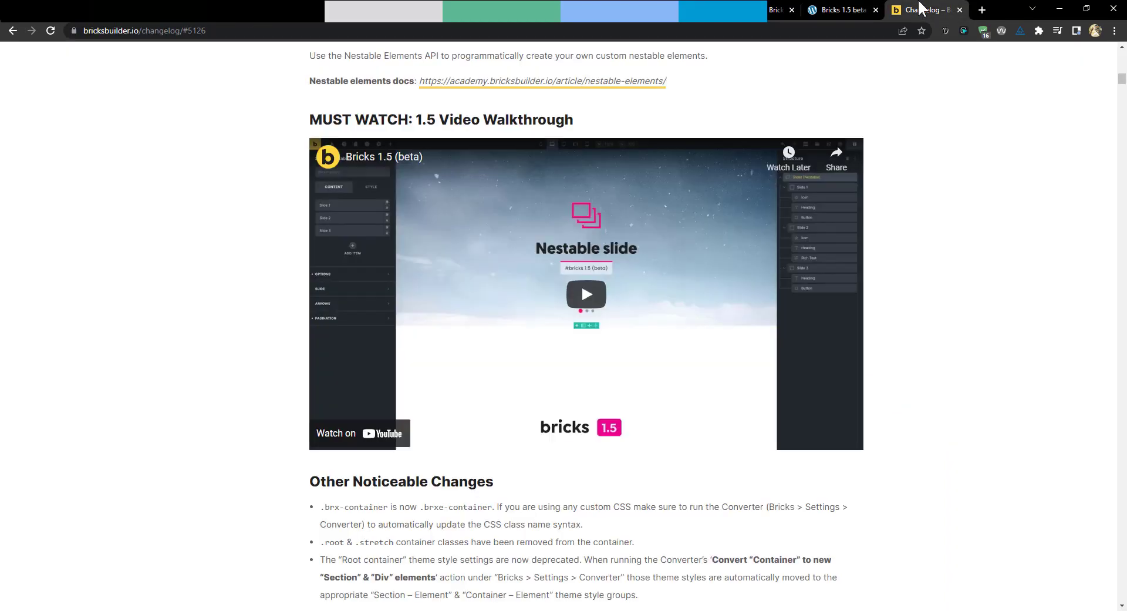
{"action": "scroll", "coordinate": [928, 347], "scroll_direction": "up", "scroll_amount": 20}
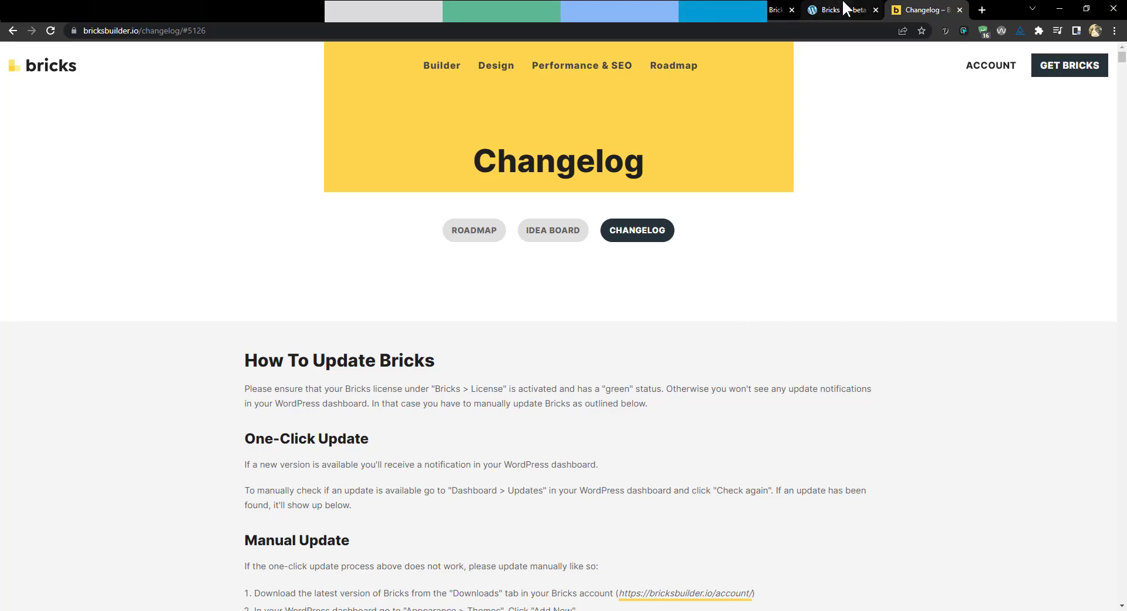
{"action": "left_click", "coordinate": [819, 9]}
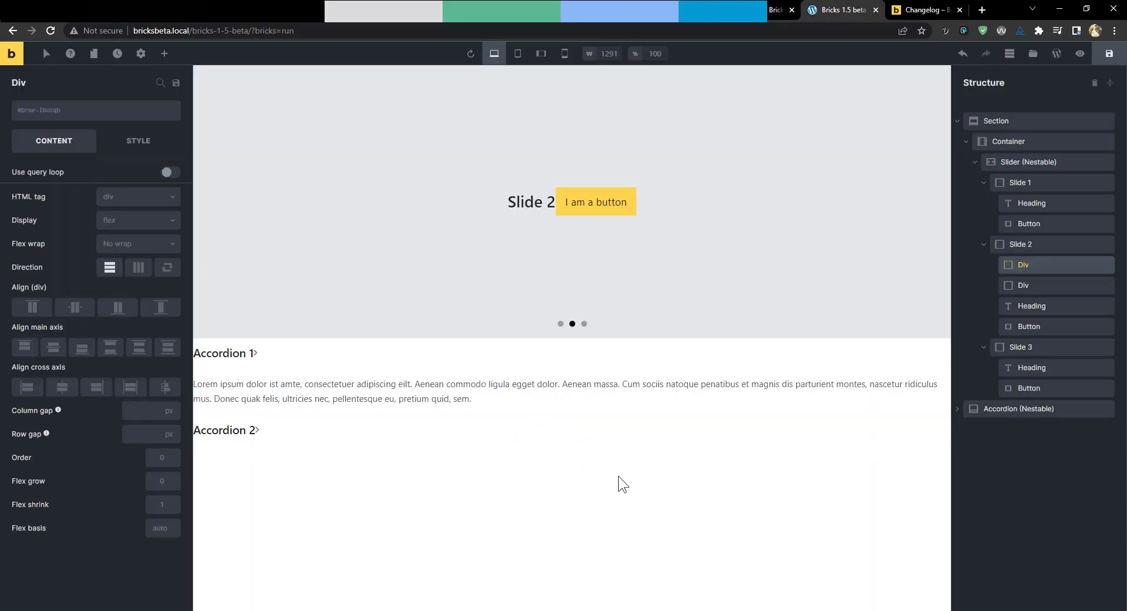
Inspect the Accordion's rich text, its nested items and settings, and the Section that holds the Slider.
{"action": "left_click", "coordinate": [715, 220]}
{"action": "left_click", "coordinate": [637, 380]}
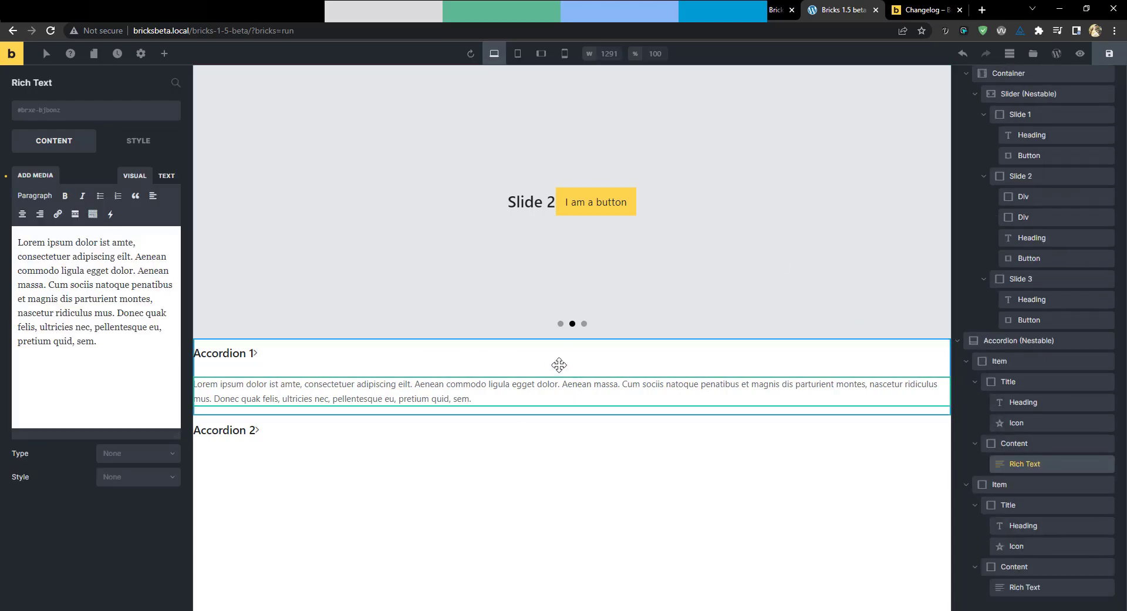
{"action": "left_click", "coordinate": [498, 416]}
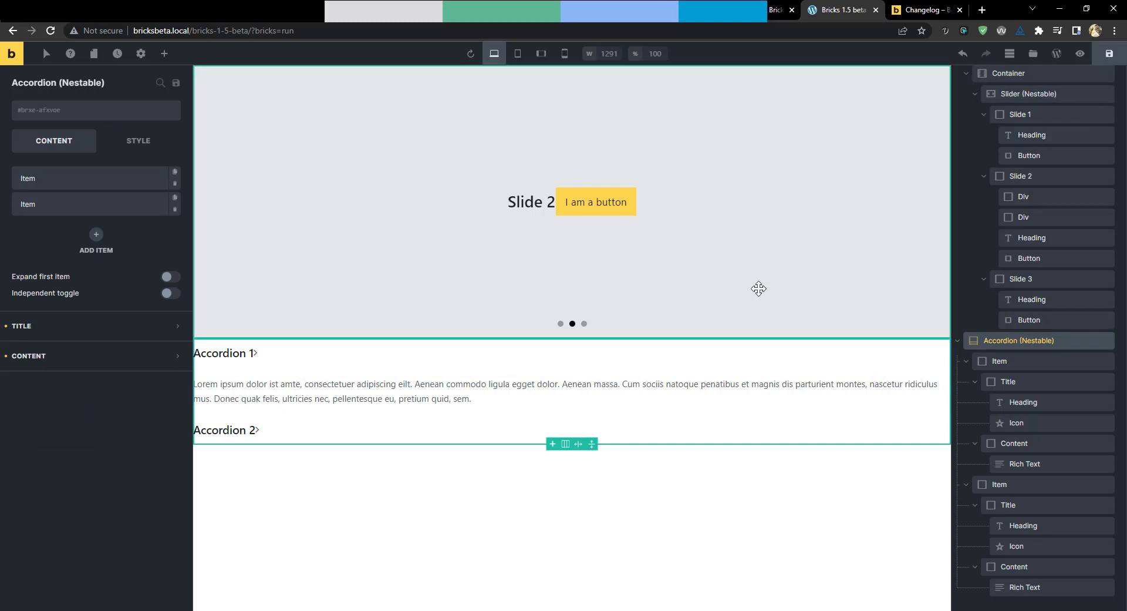
{"action": "left_click", "coordinate": [785, 236]}
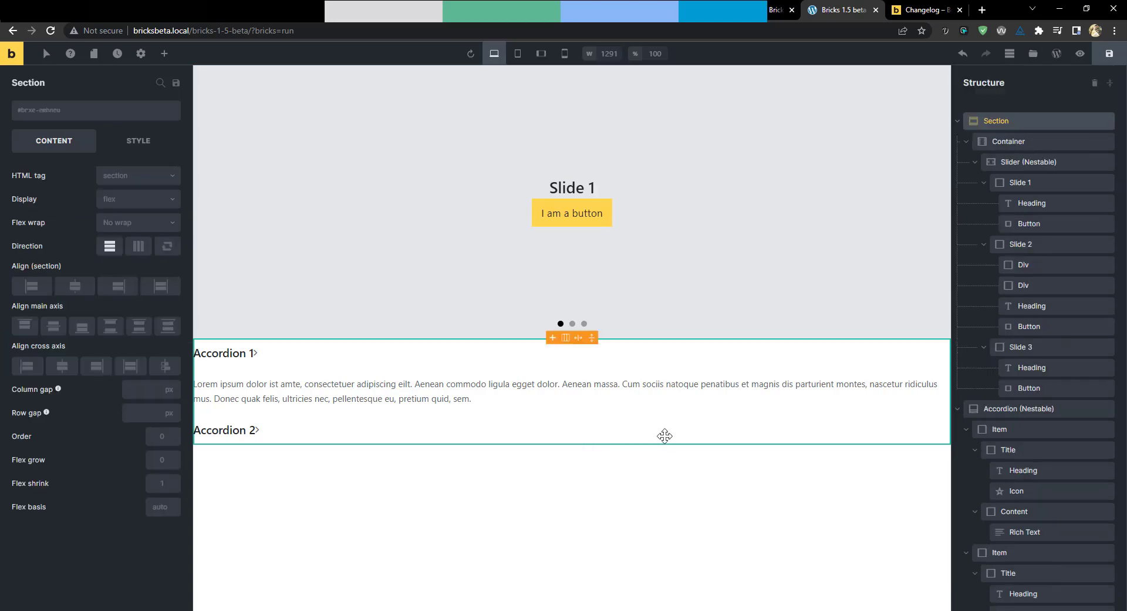